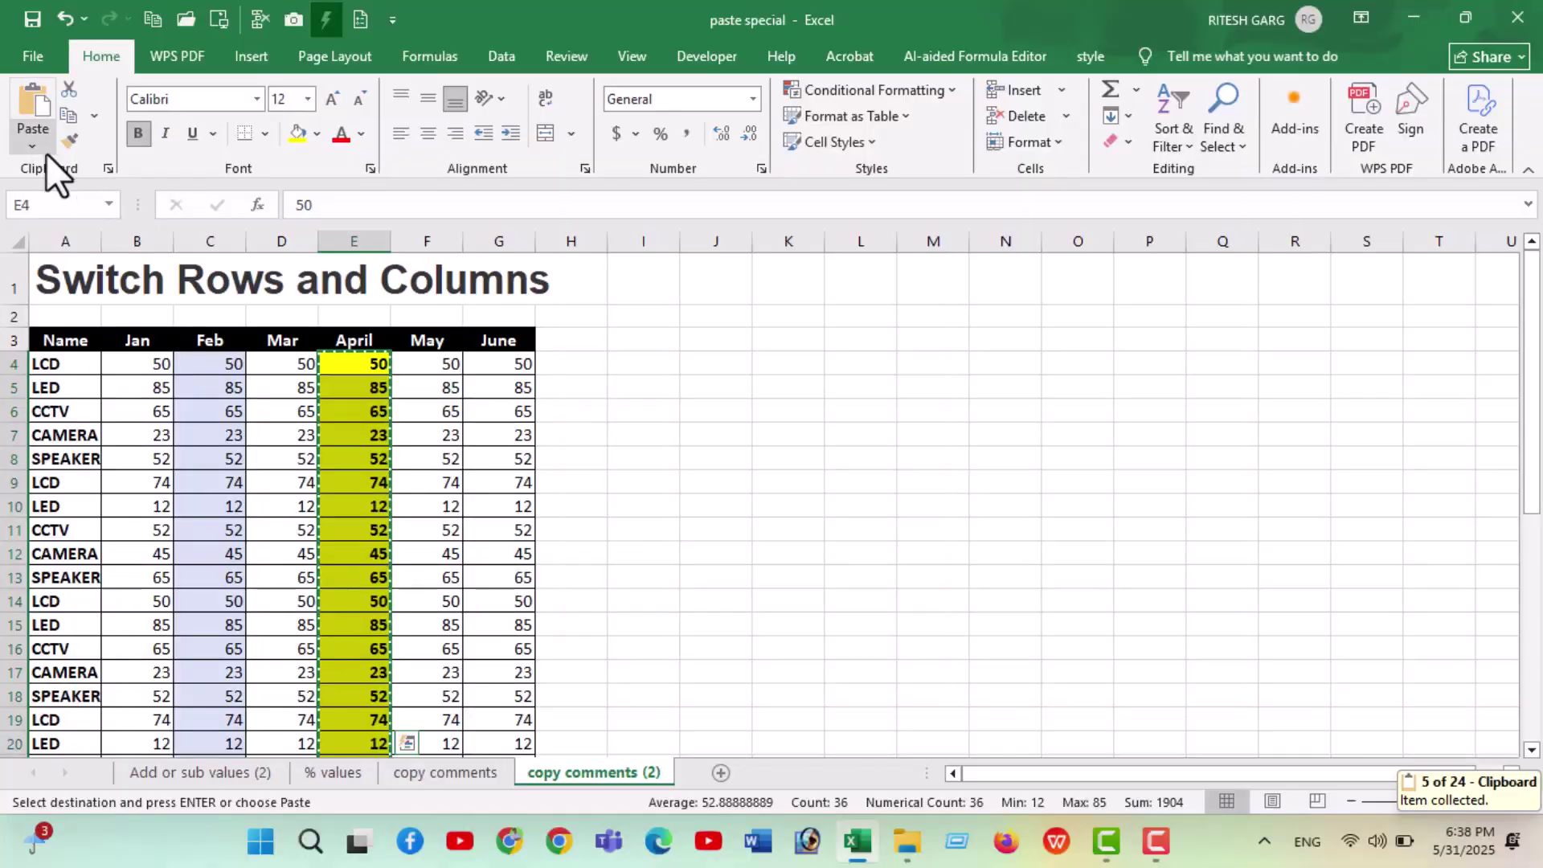
- Paste the copied April values into column J starting at cell J4
click(37, 147)
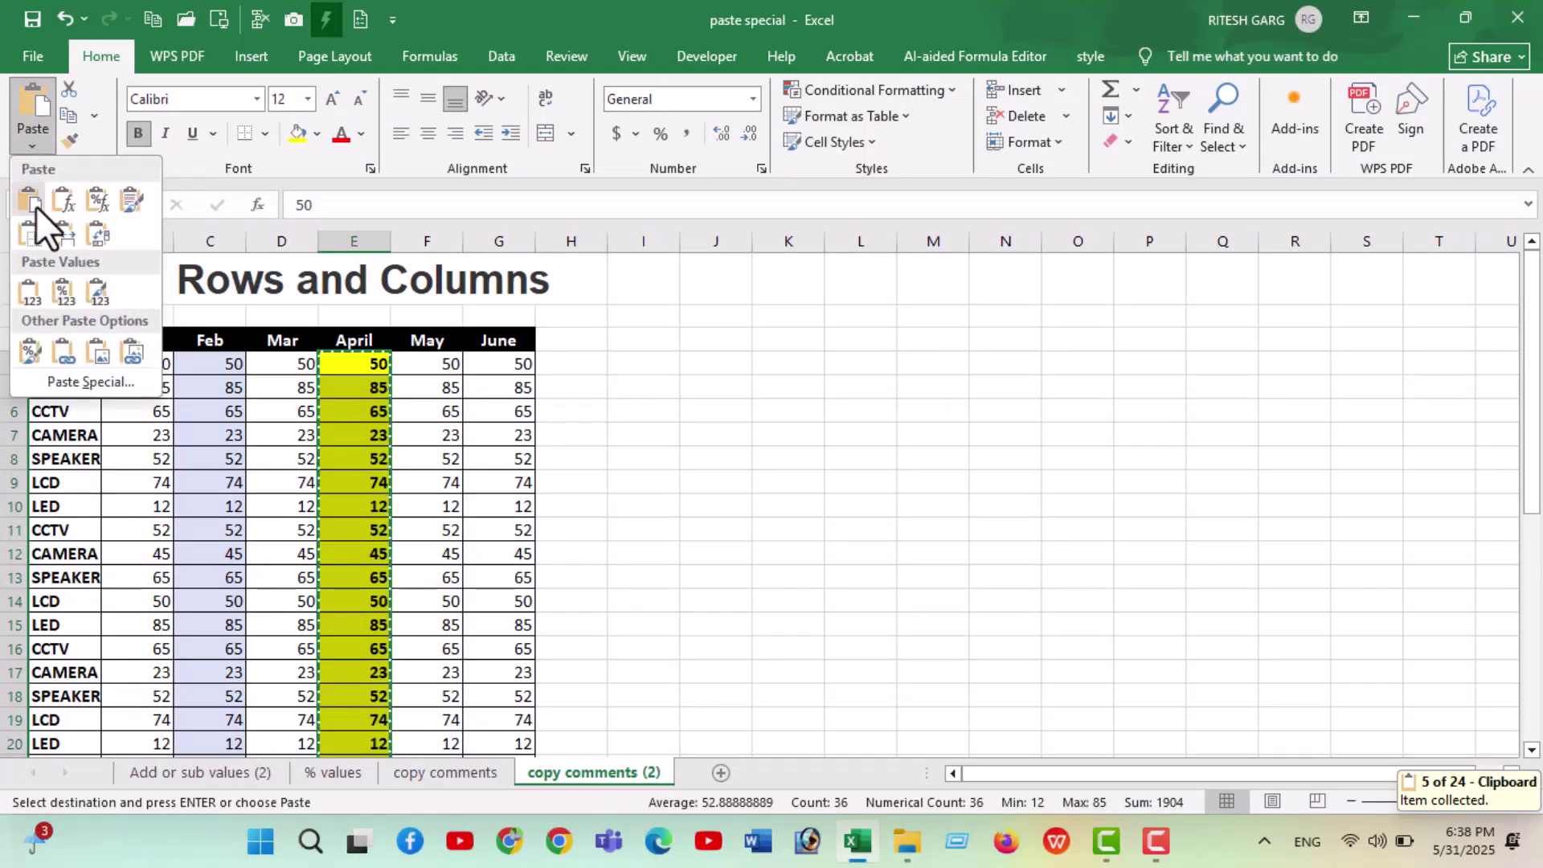
click(66, 374)
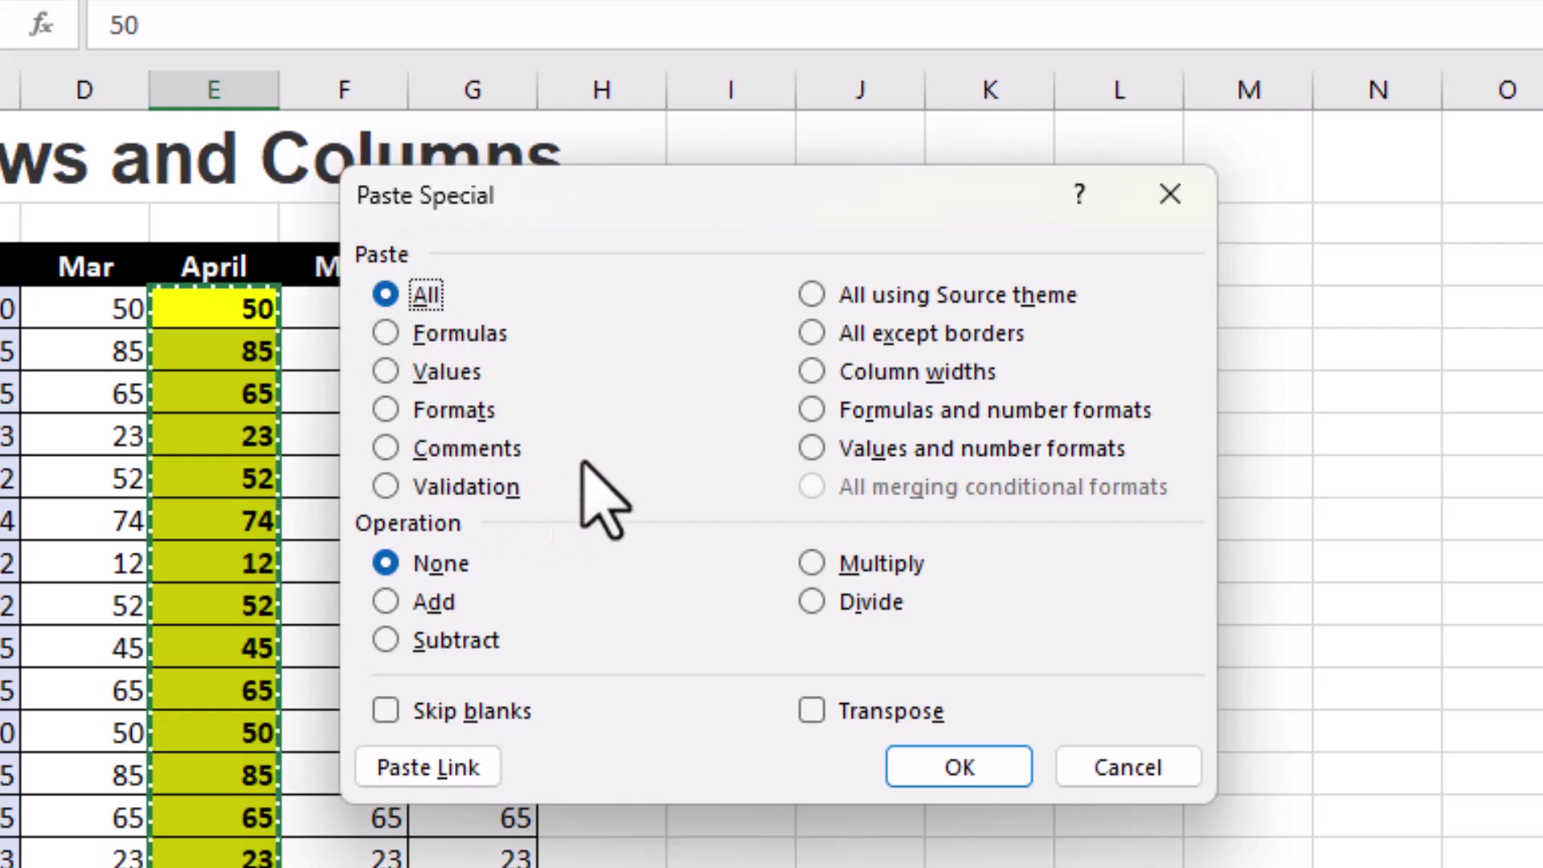
click(1133, 772)
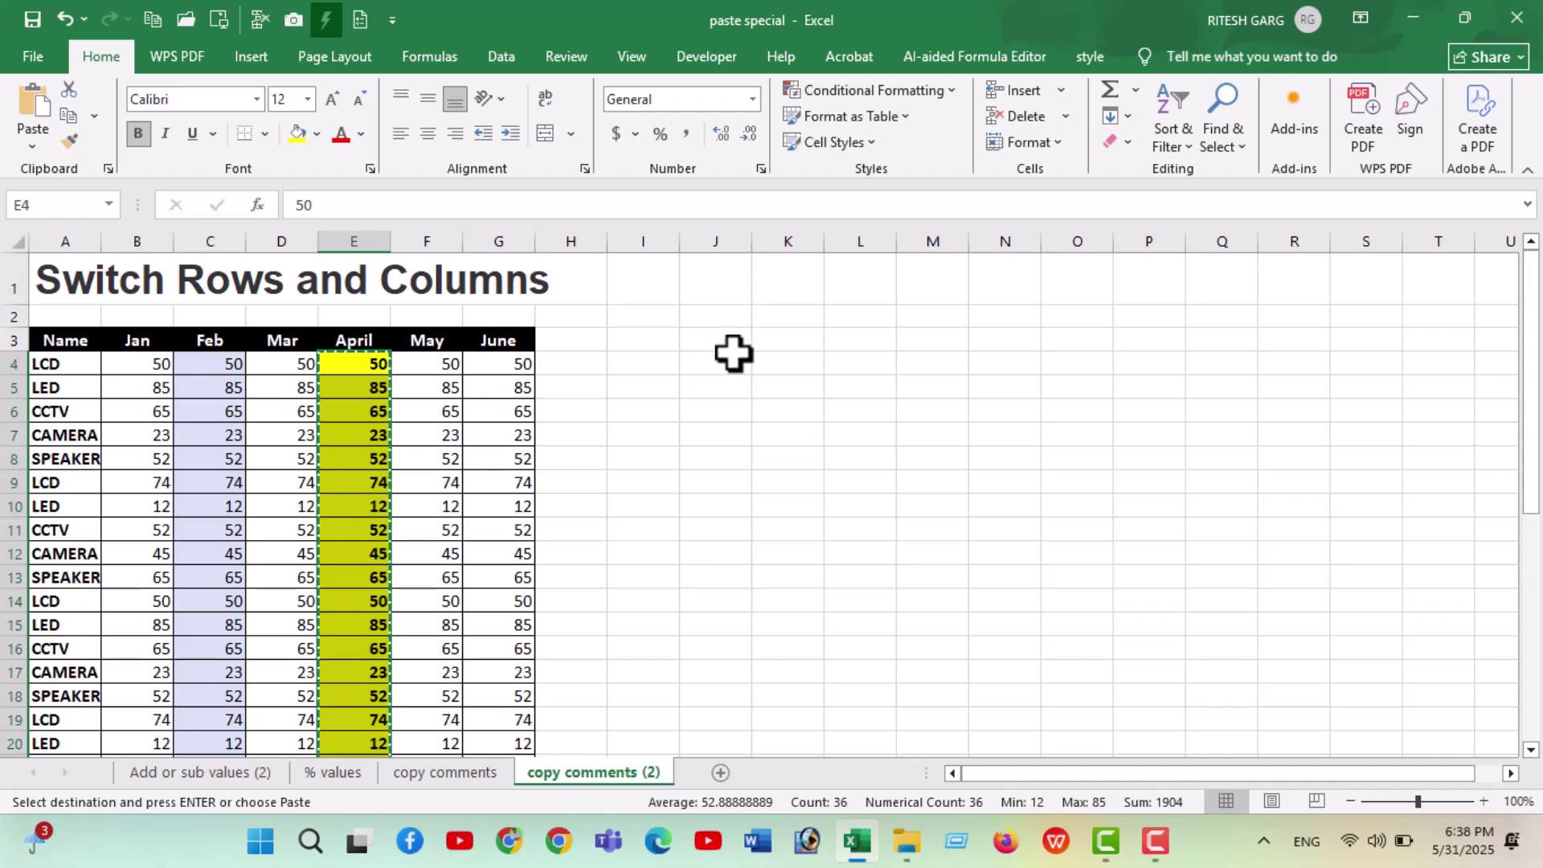
click(733, 354)
key(ctrl+v)
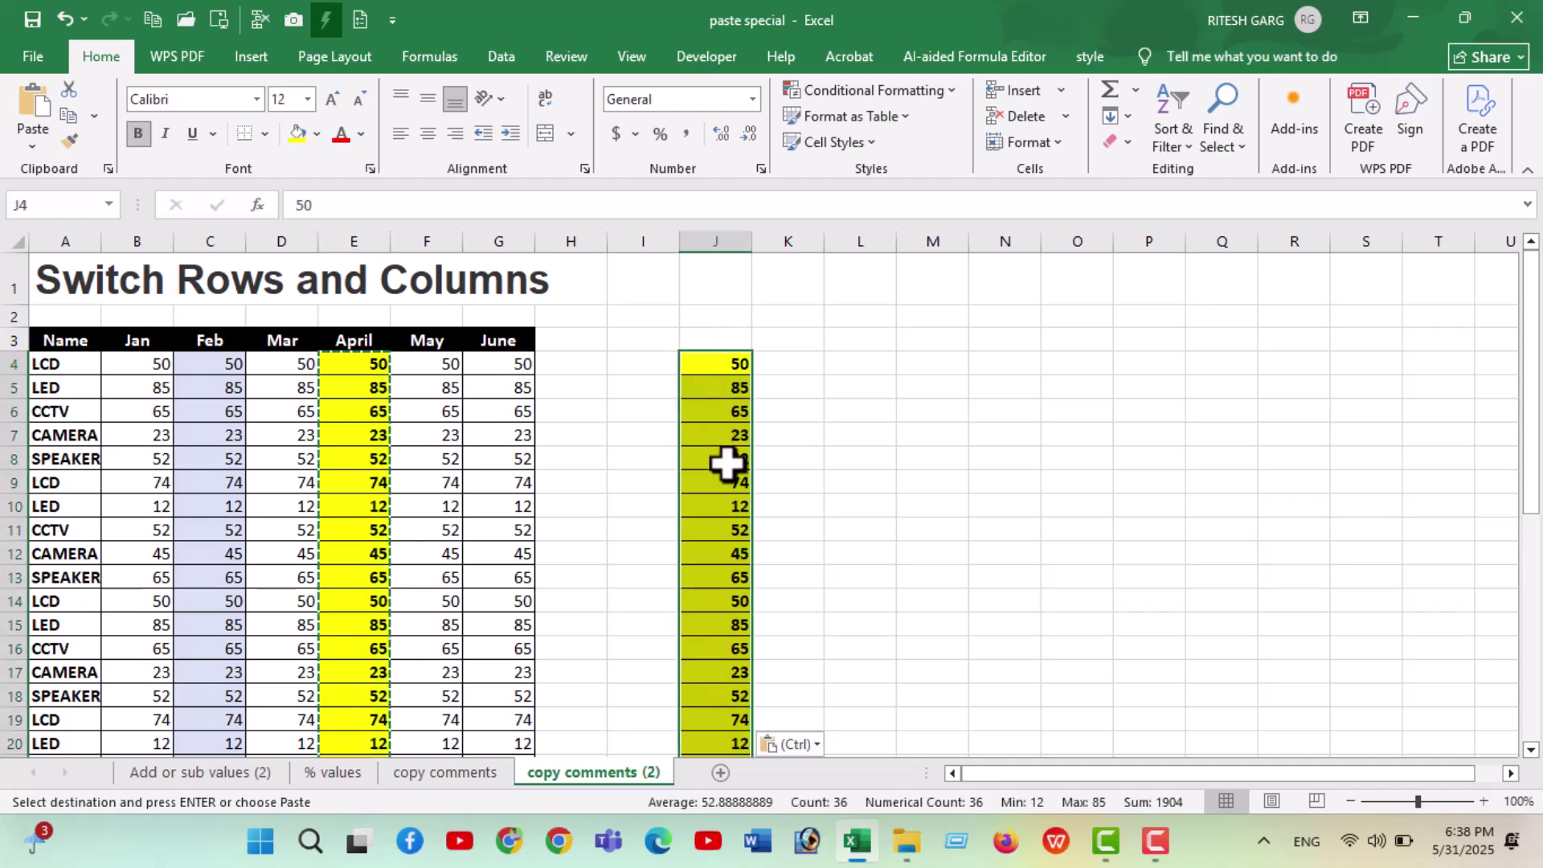
click(597, 411)
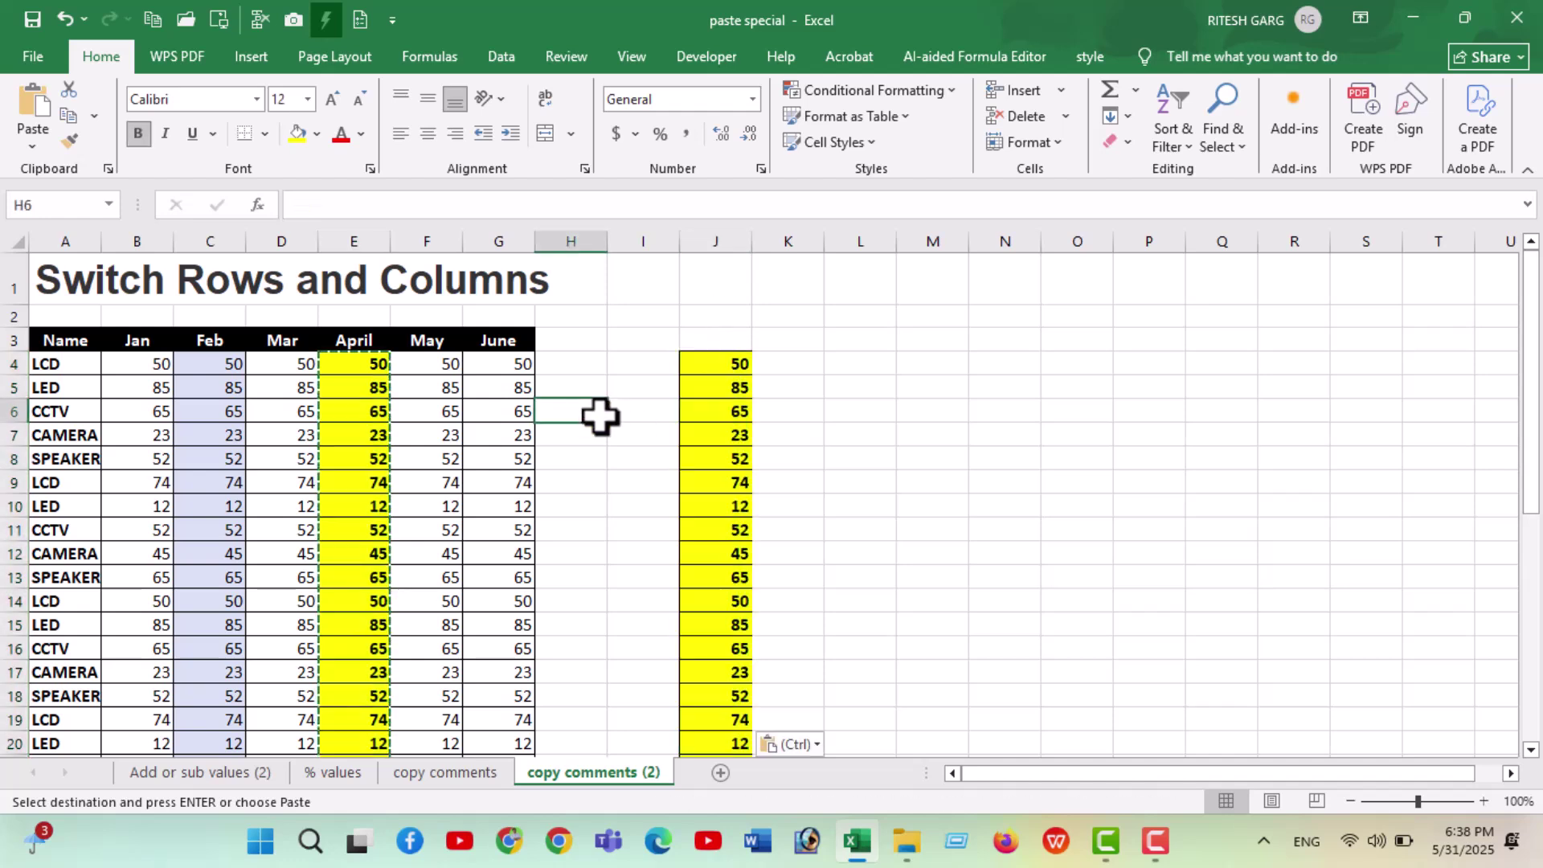
- Select the Jan values B4:B39 and pick Formats, then Comments, in Paste Special
click(170, 365)
key(ctrl+shift+Down)
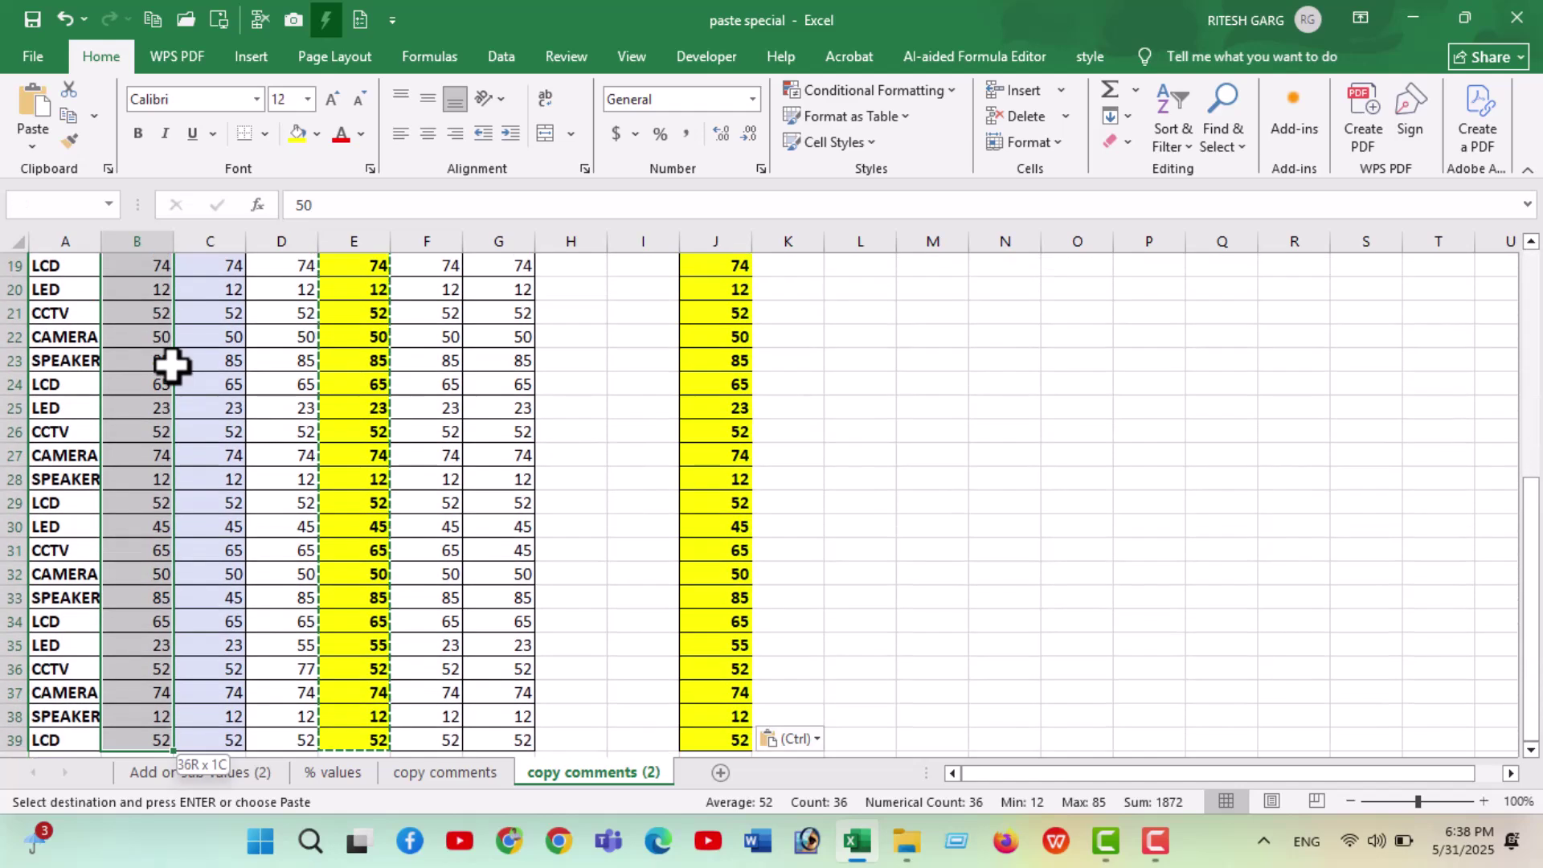
key(ctrl+alt+v)
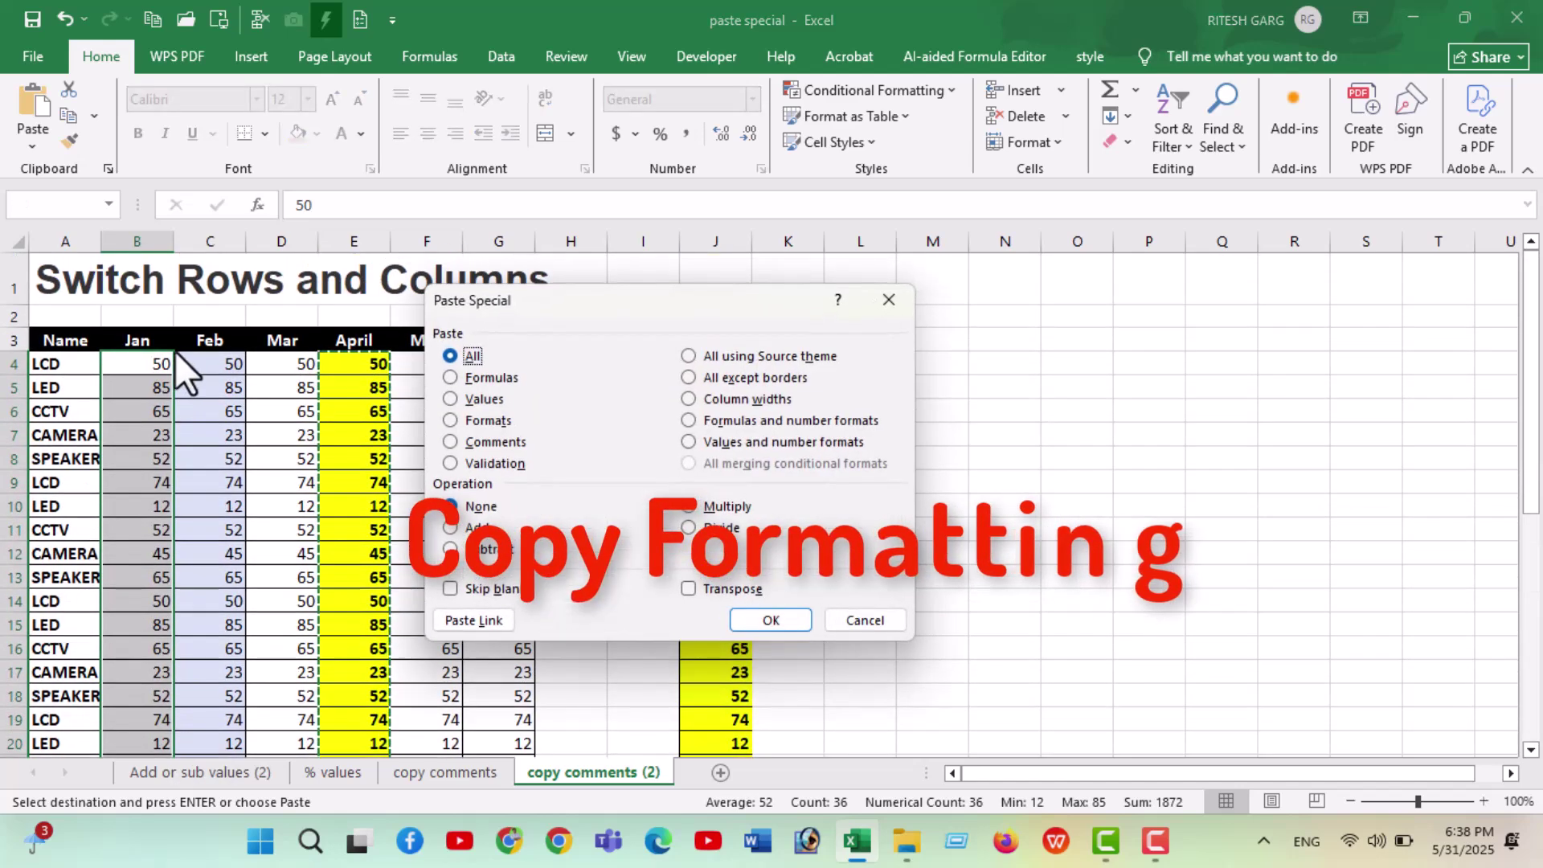
click(452, 416)
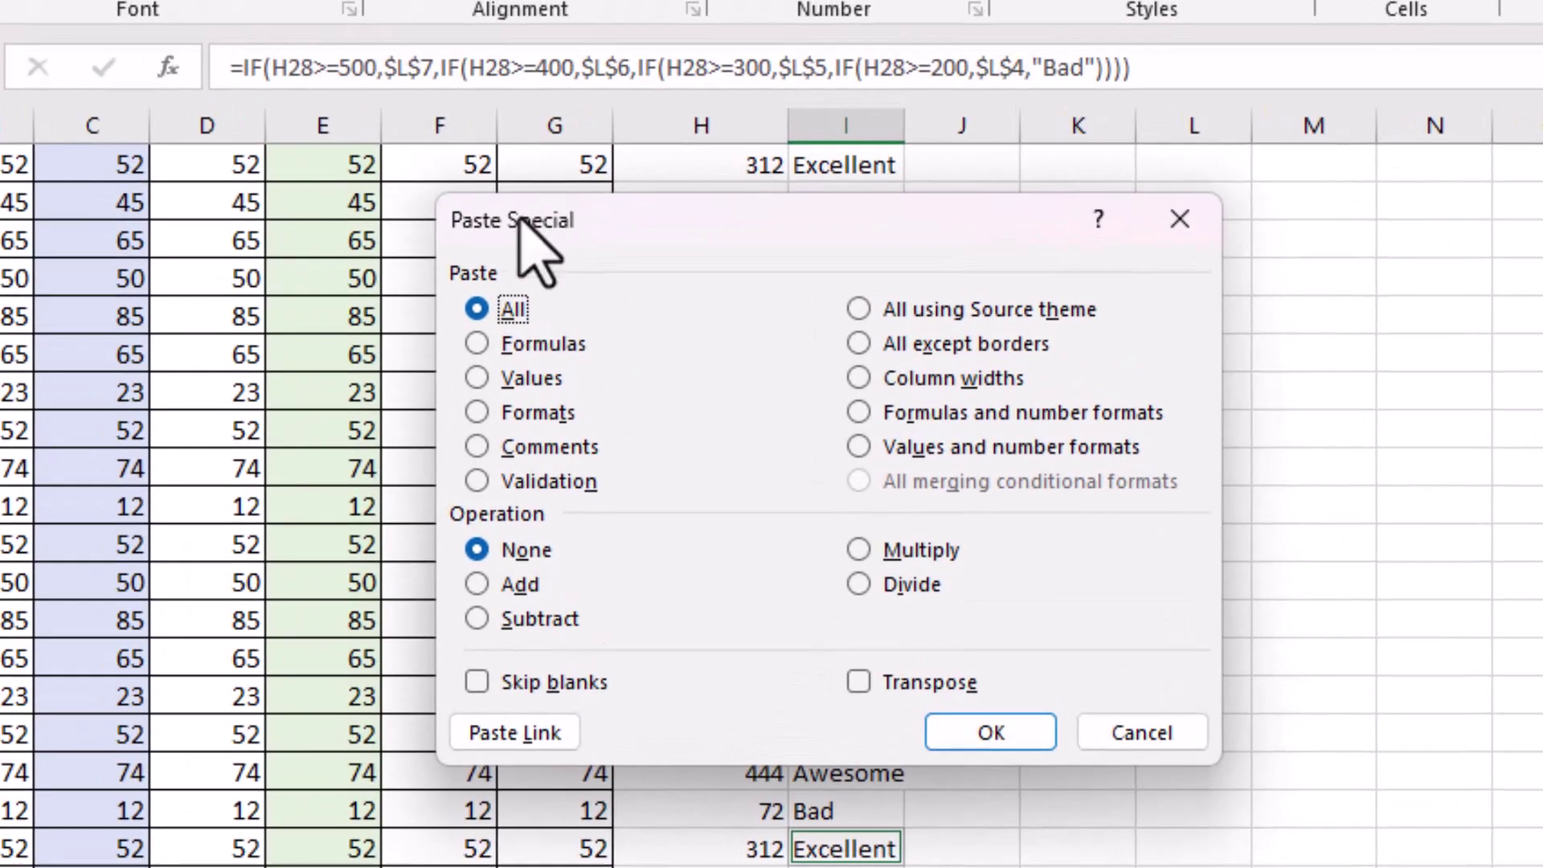
click(477, 447)
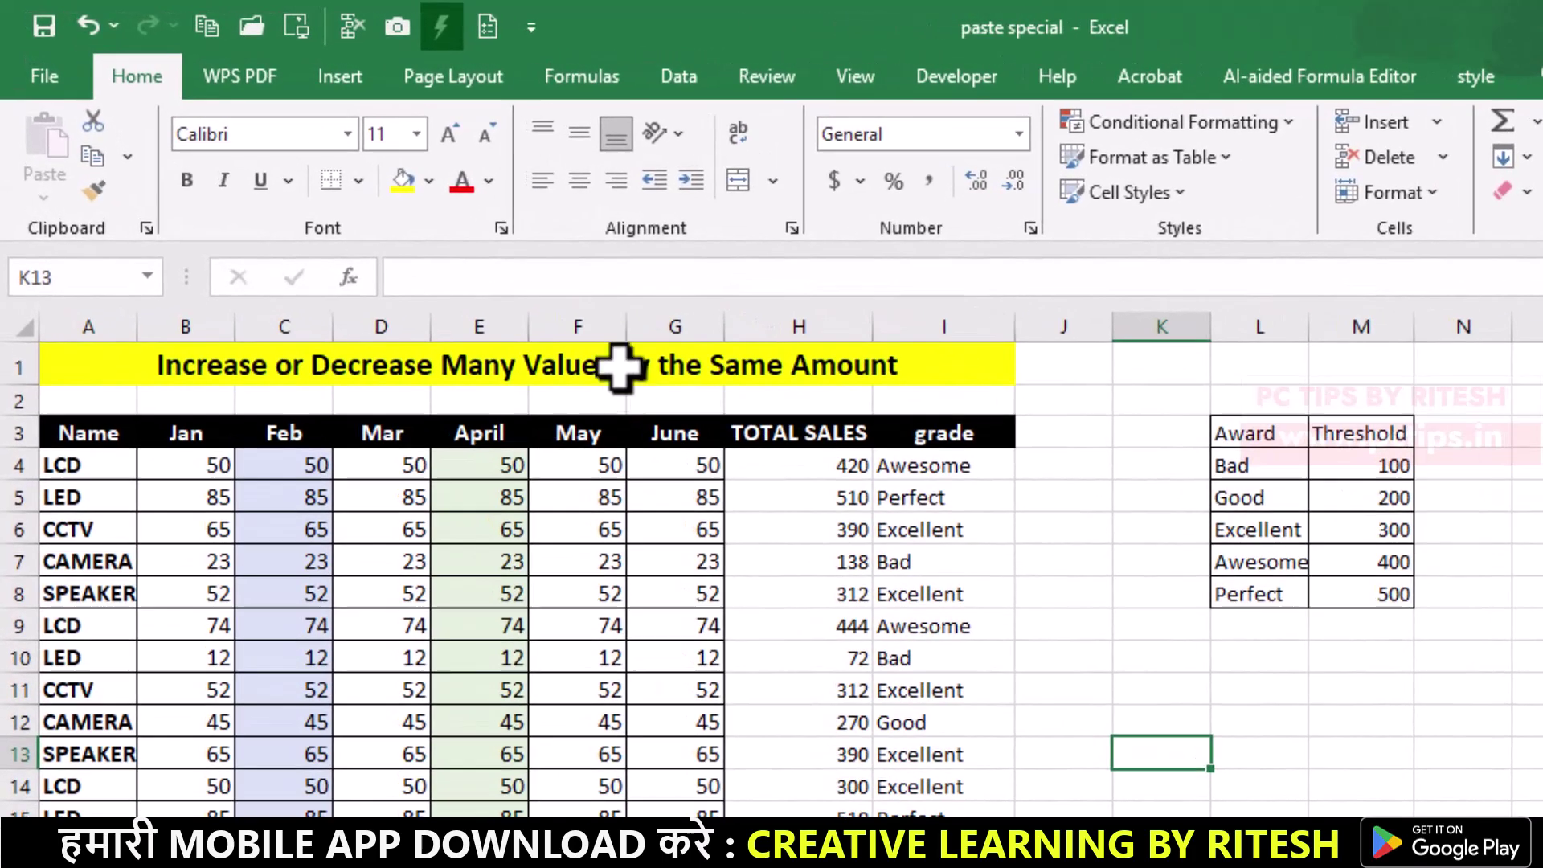
click(459, 271)
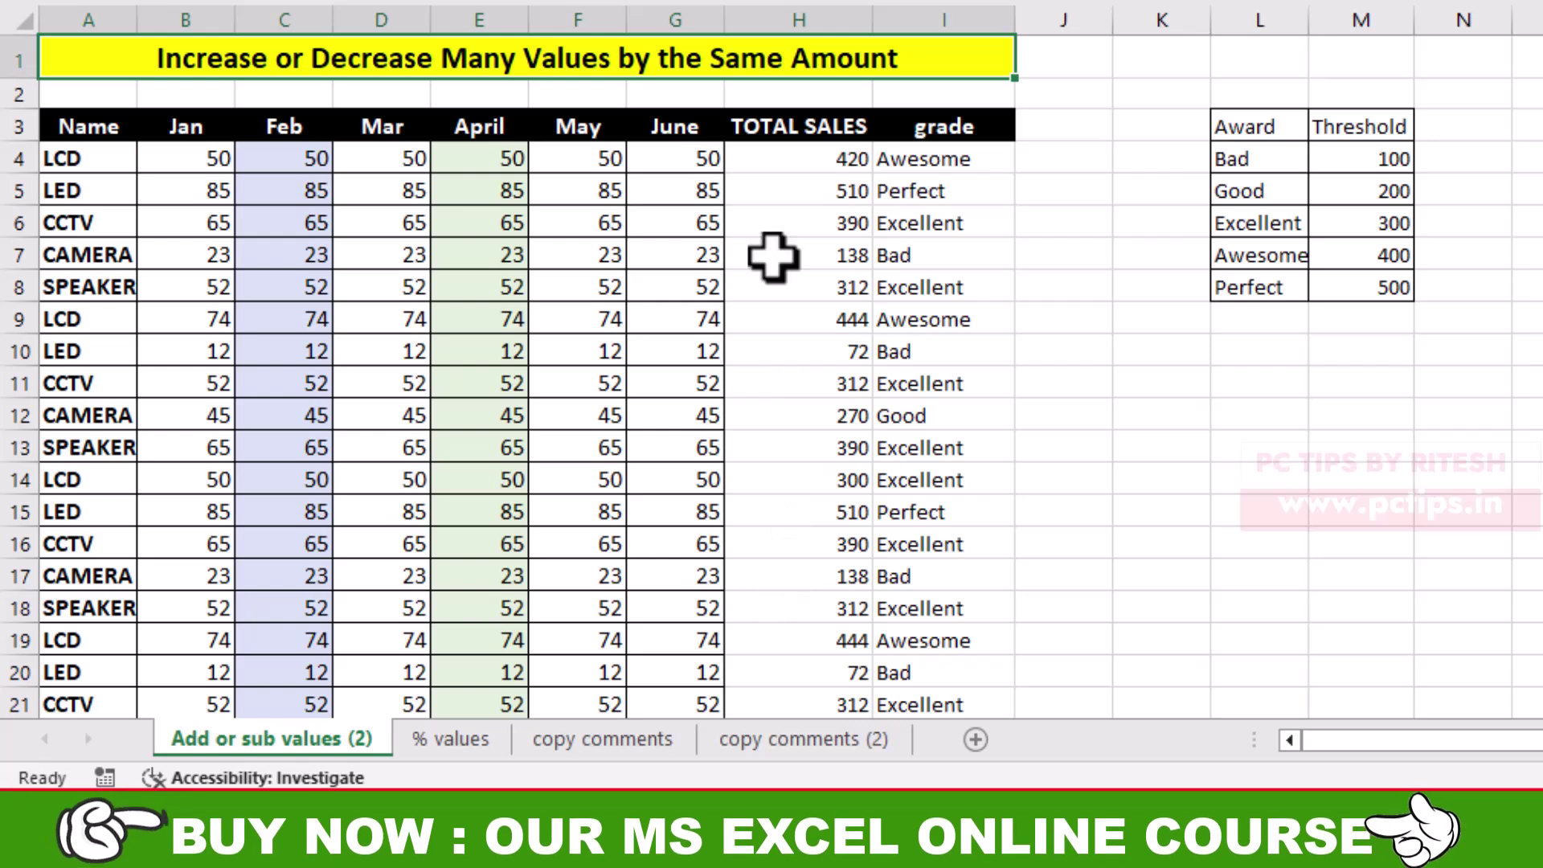
click(923, 163)
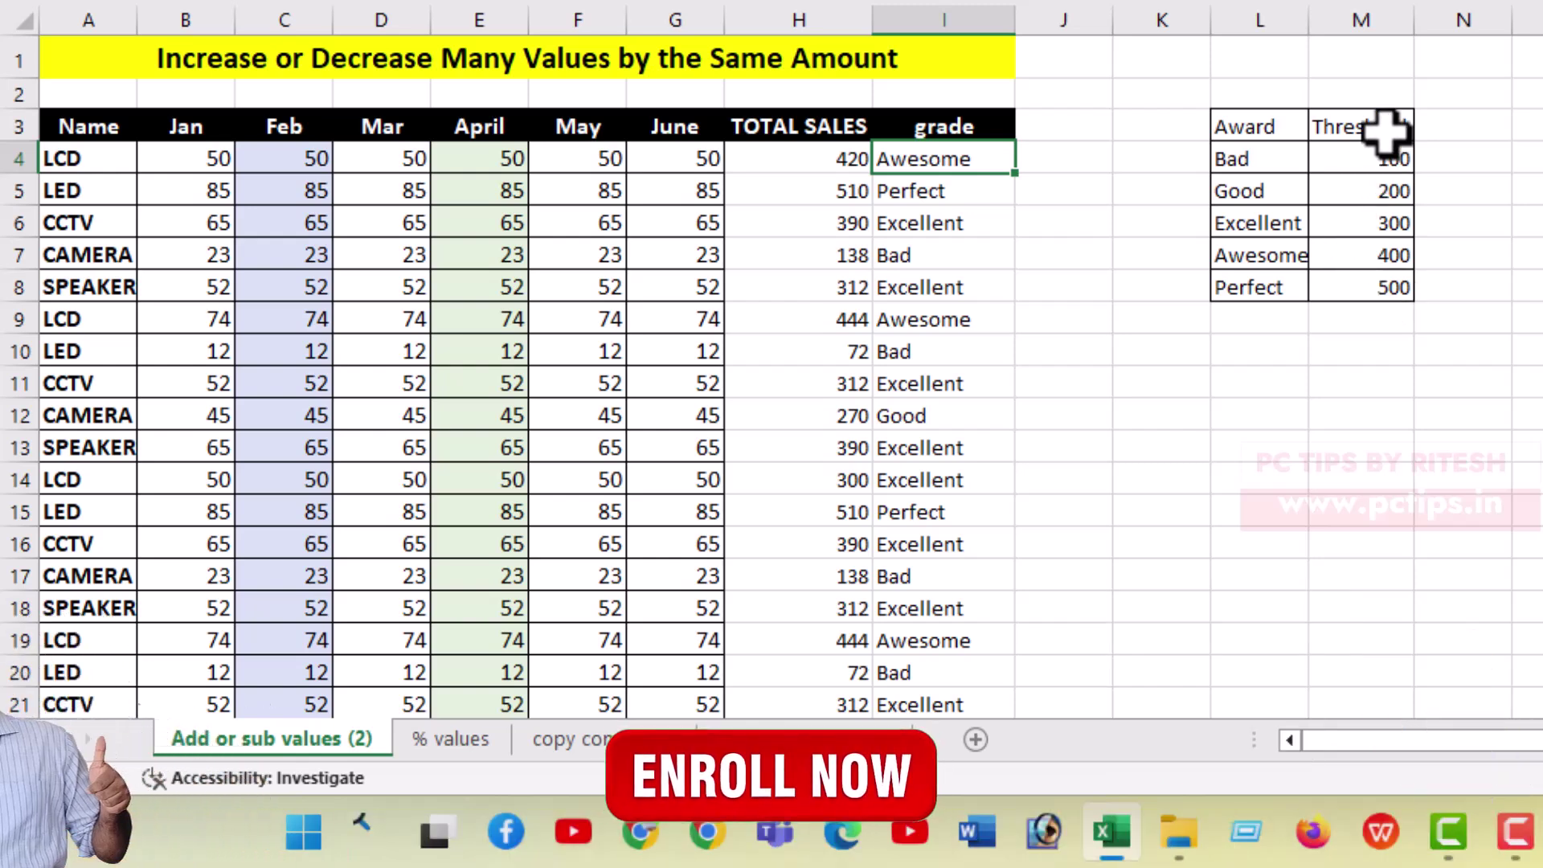
click(1381, 295)
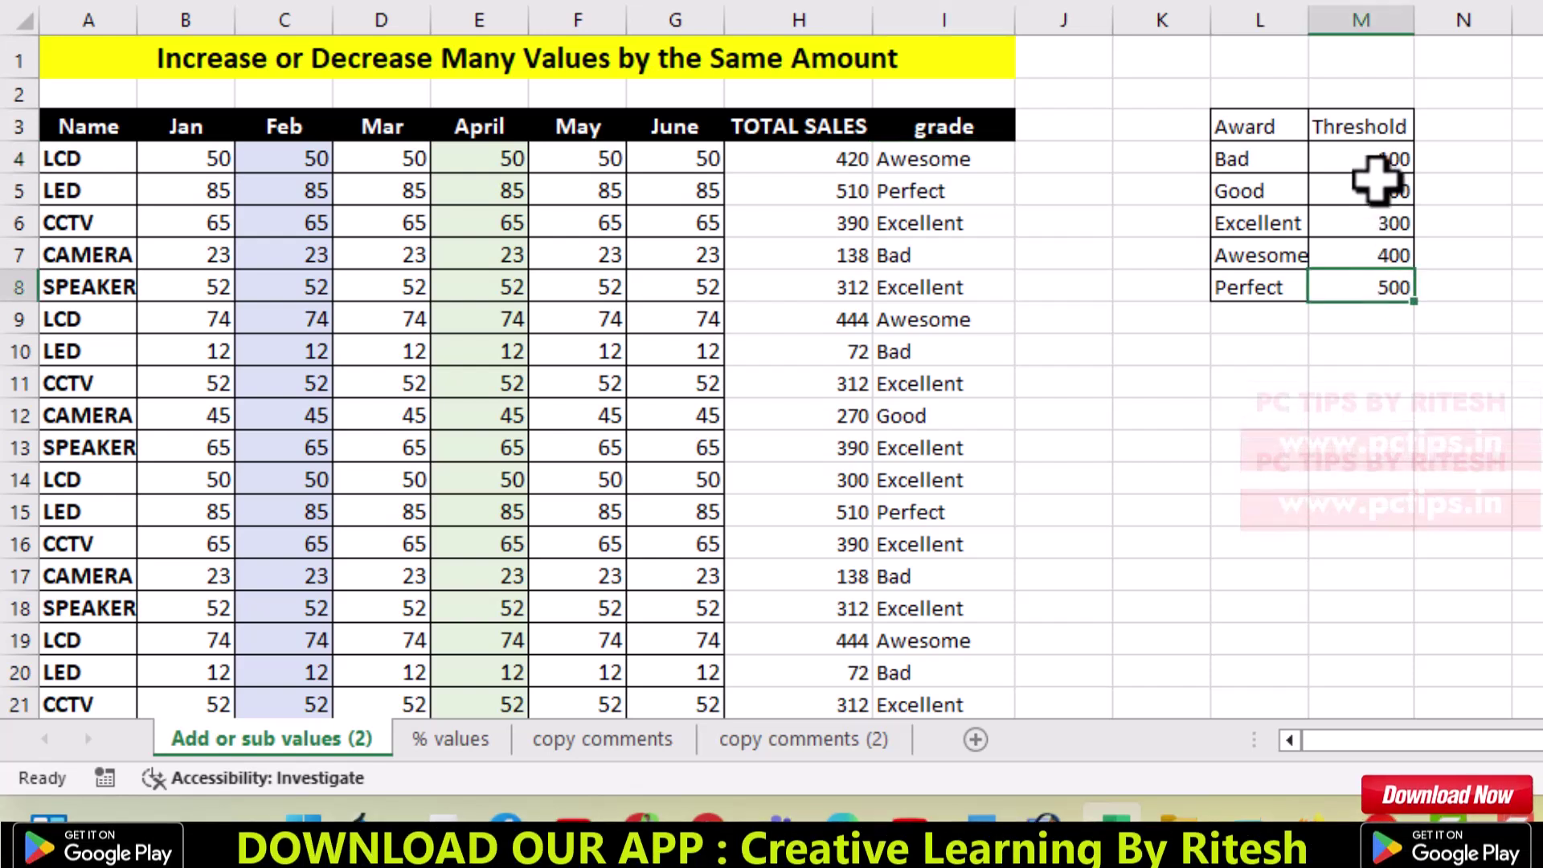
- Enter 50 in O4, copy it, and select the Threshold values M4:M8
scroll(1366, 165, right, 3)
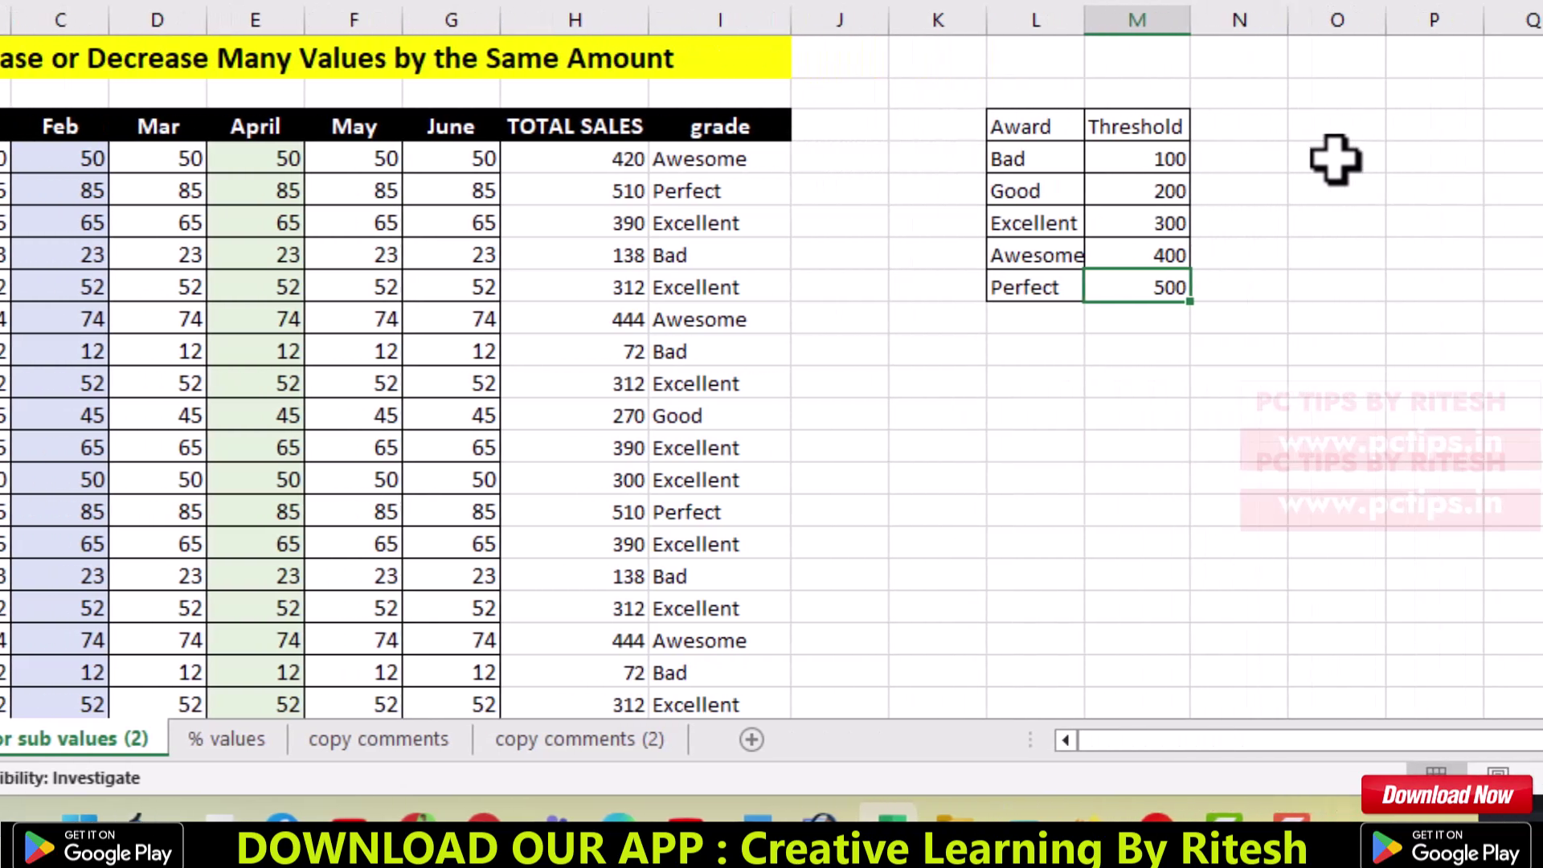
click(1286, 159)
text(5)
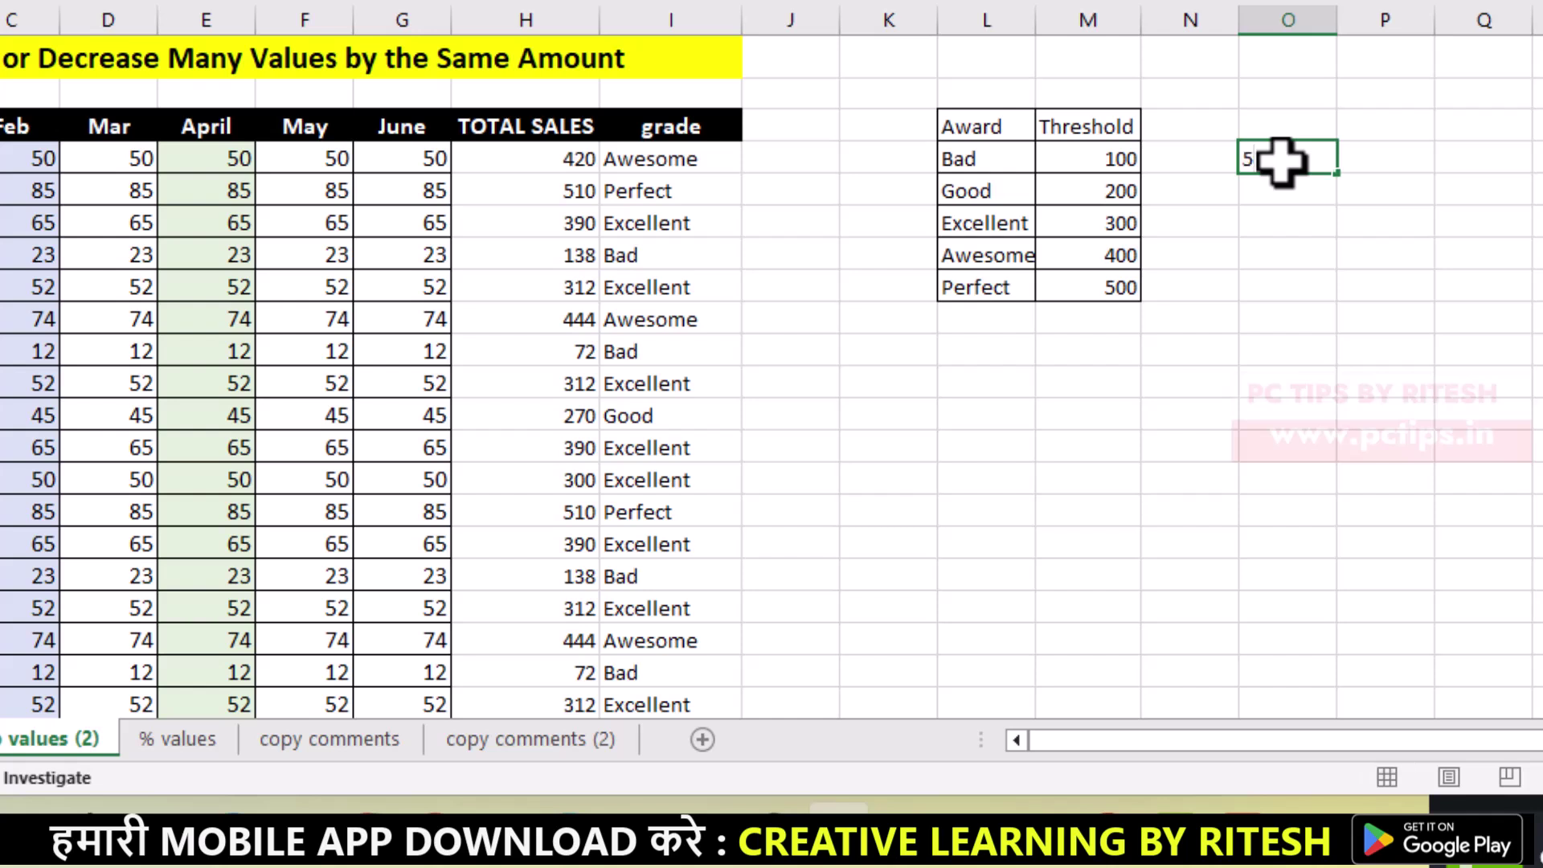
text(0)
click(1347, 231)
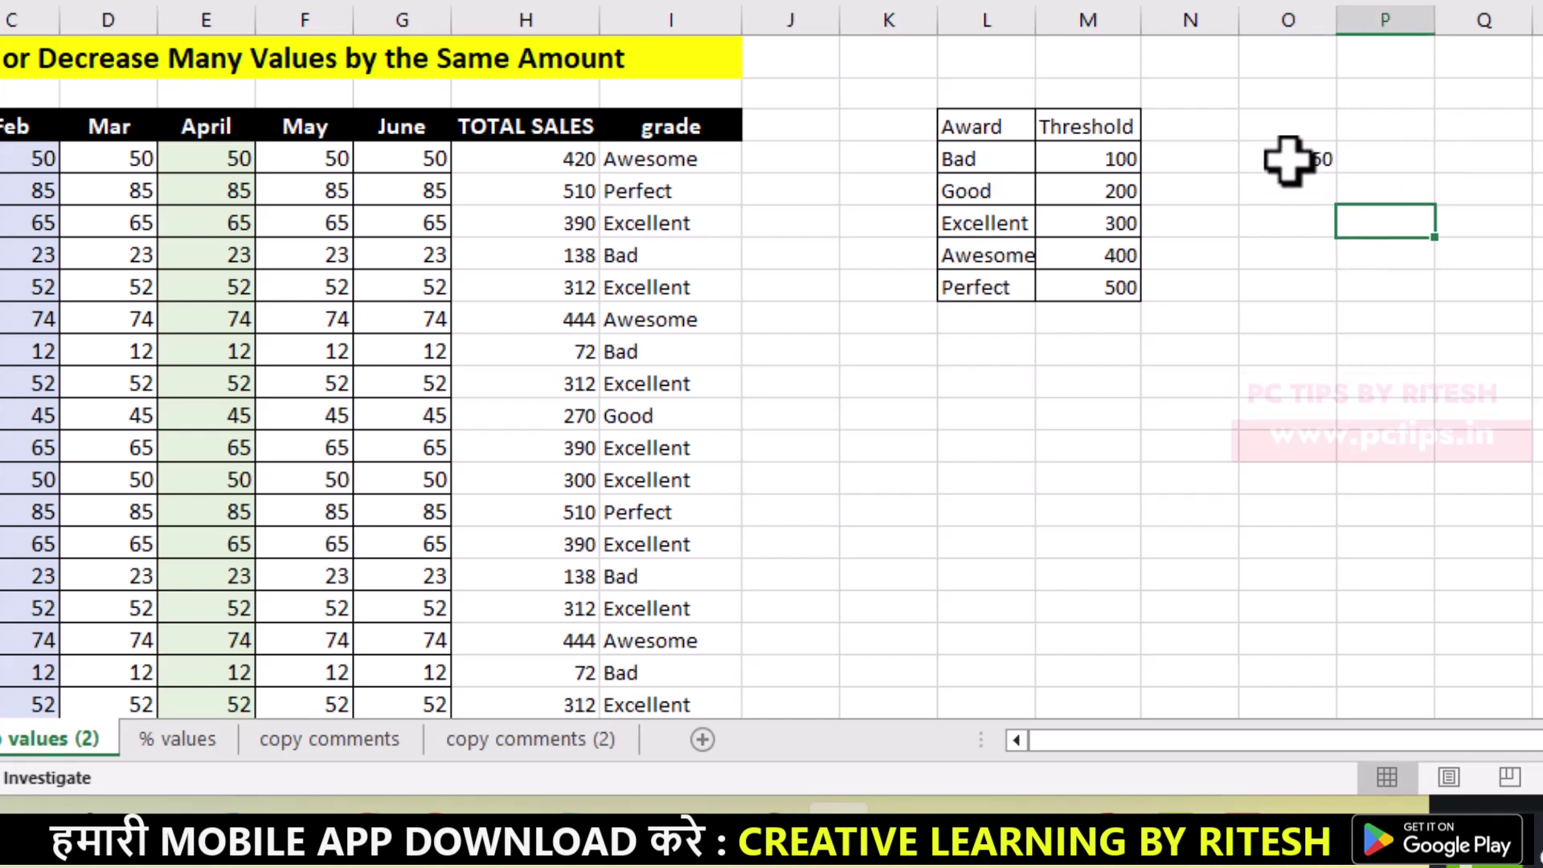
click(1270, 157)
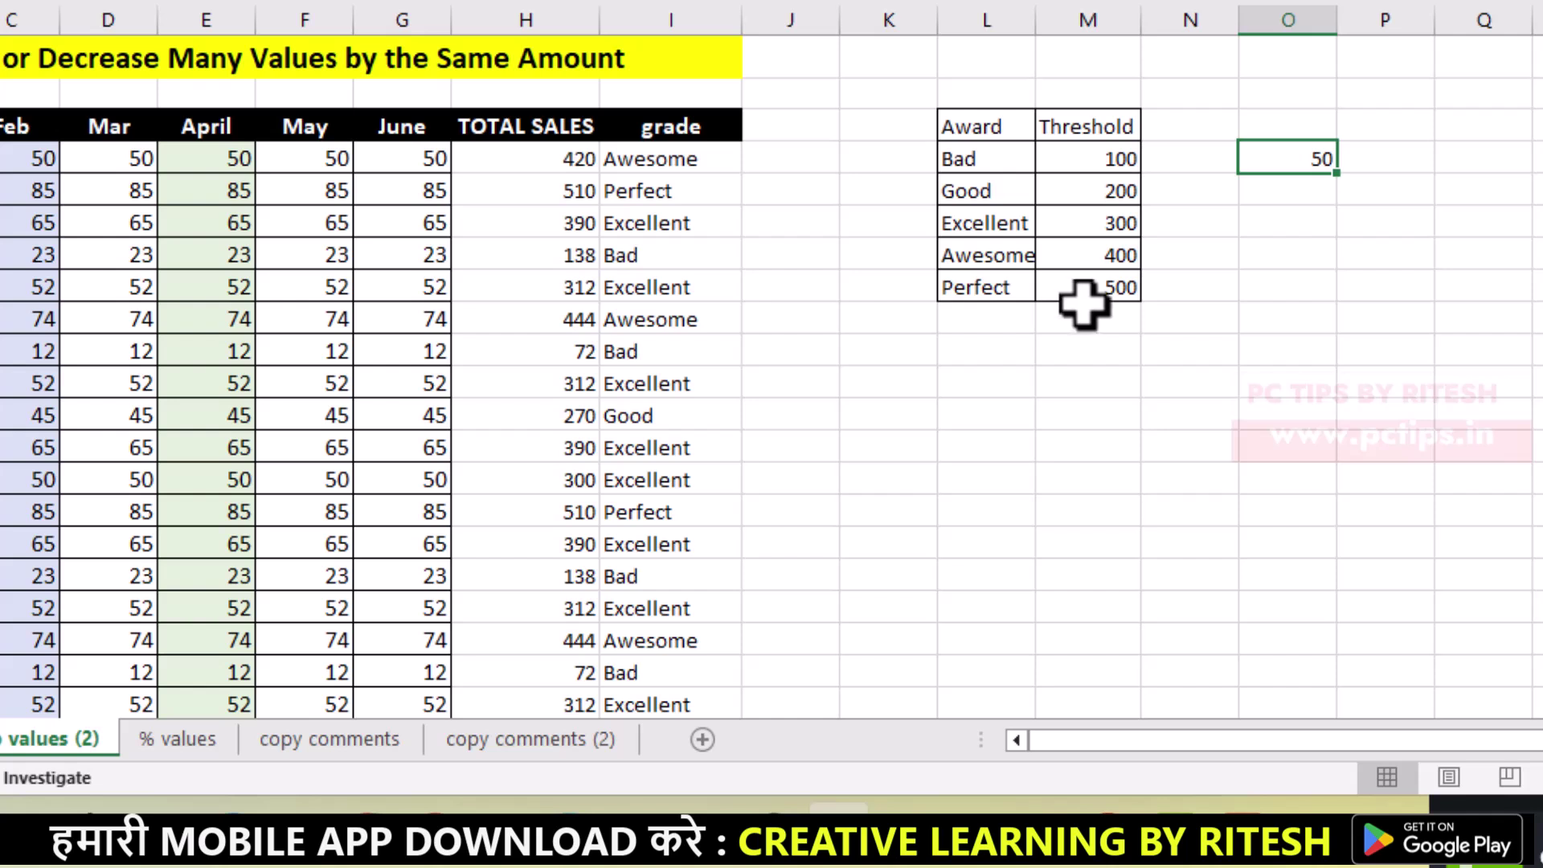
click(1250, 218)
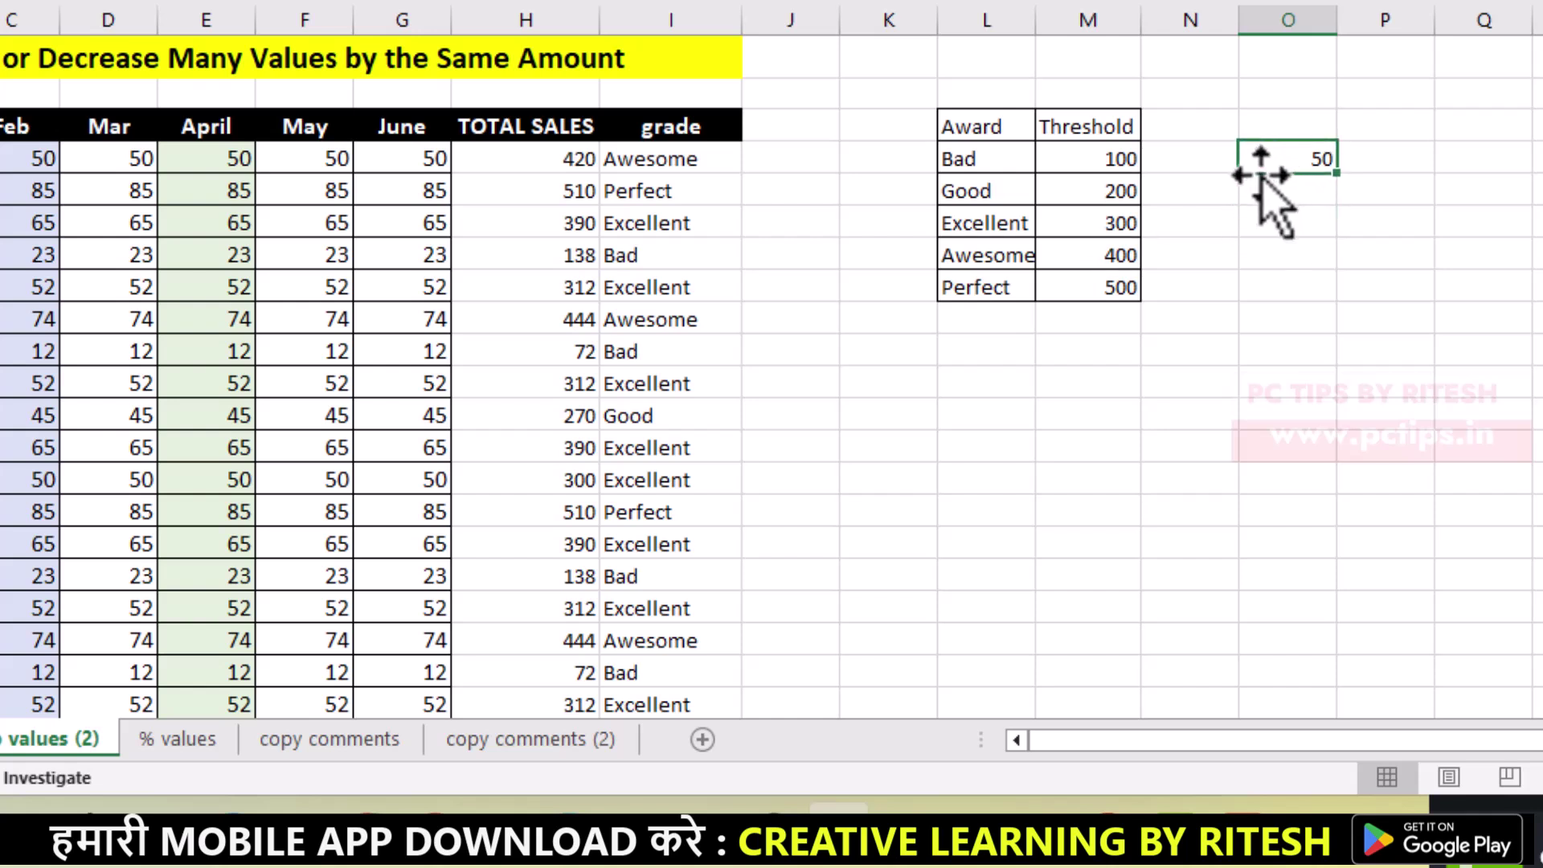
key(ctrl+c)
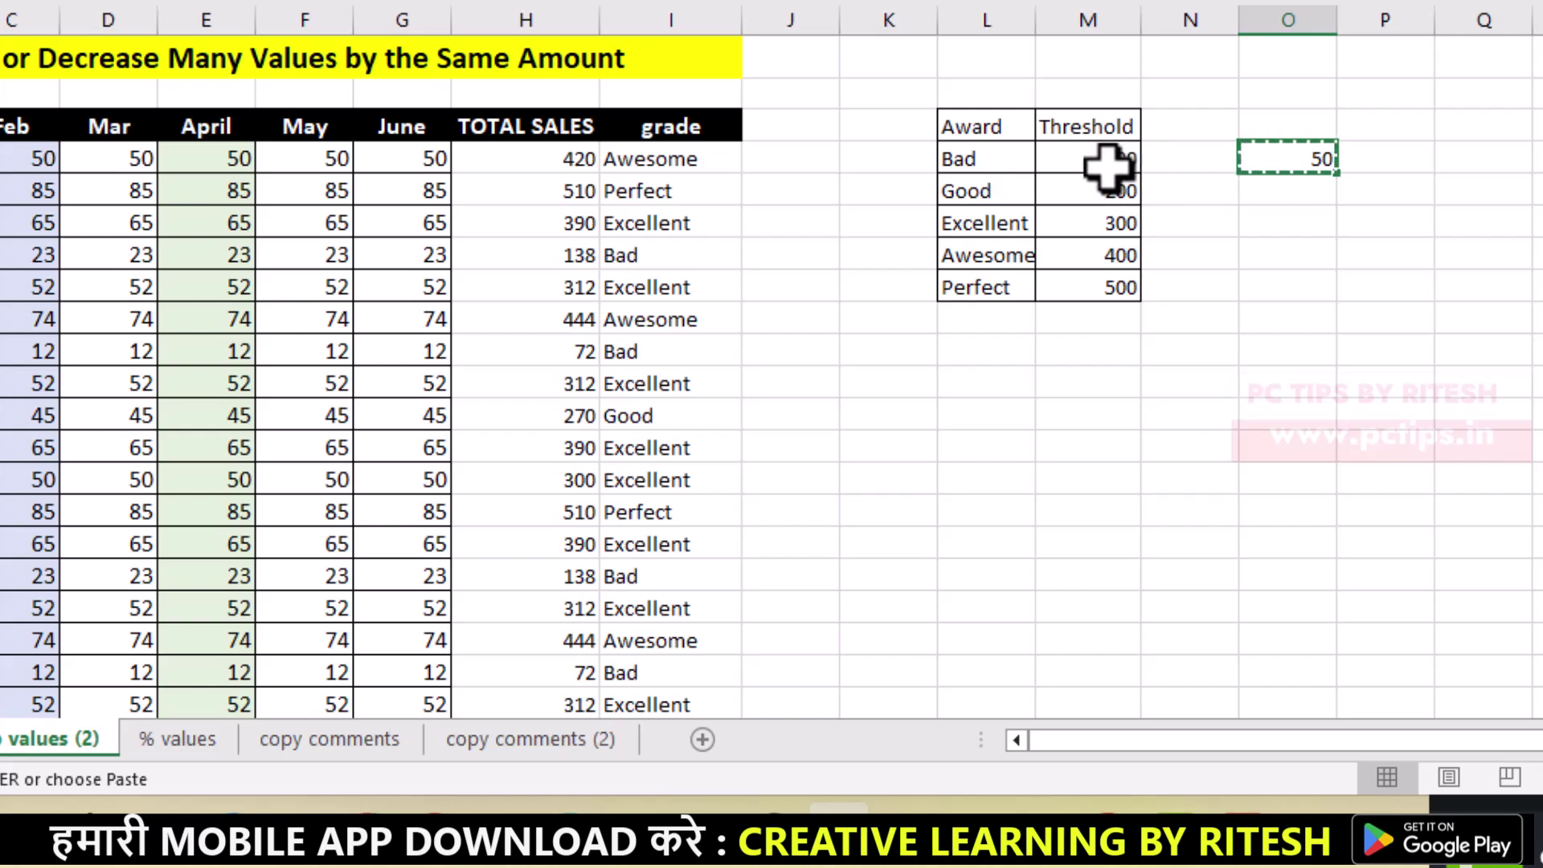
drag(1105, 161, 1111, 286)
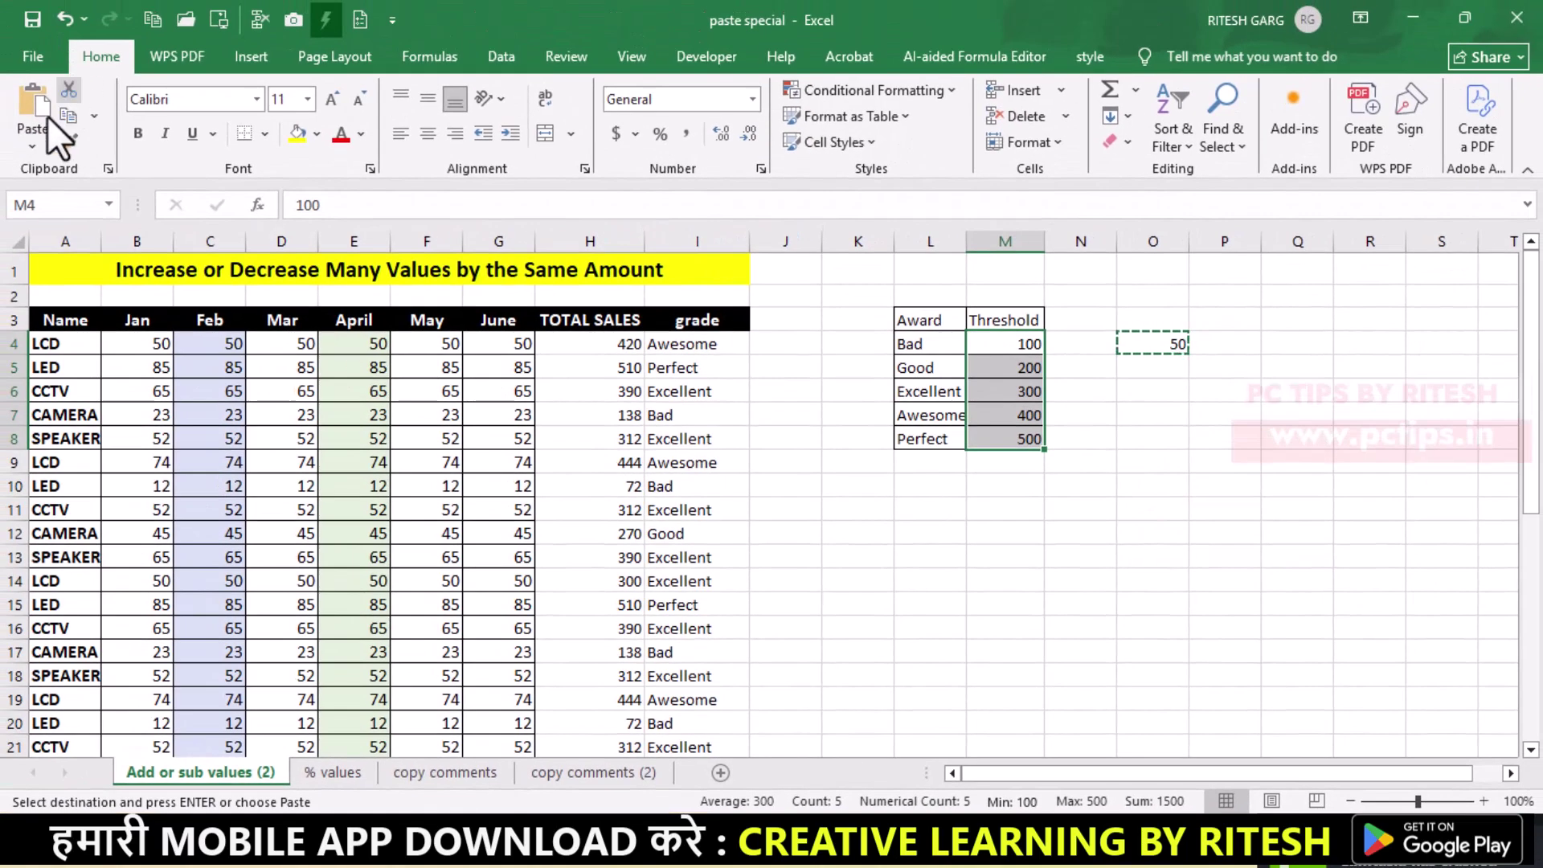
- Subtract the copied 50 from thresholds M4:M8 via Paste Special, then go to '% values'
click(29, 148)
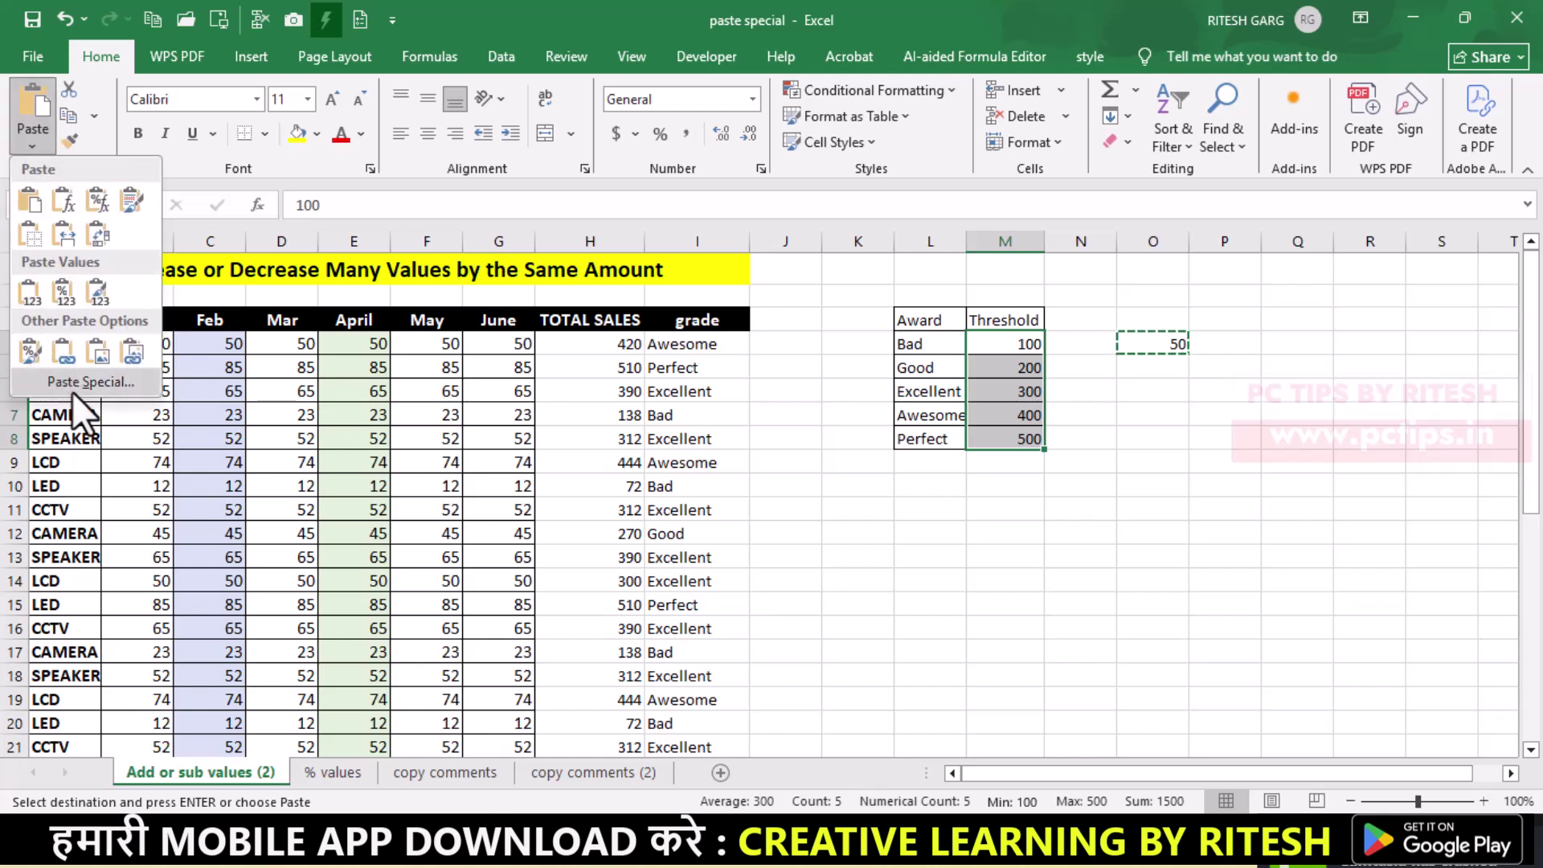
click(1016, 344)
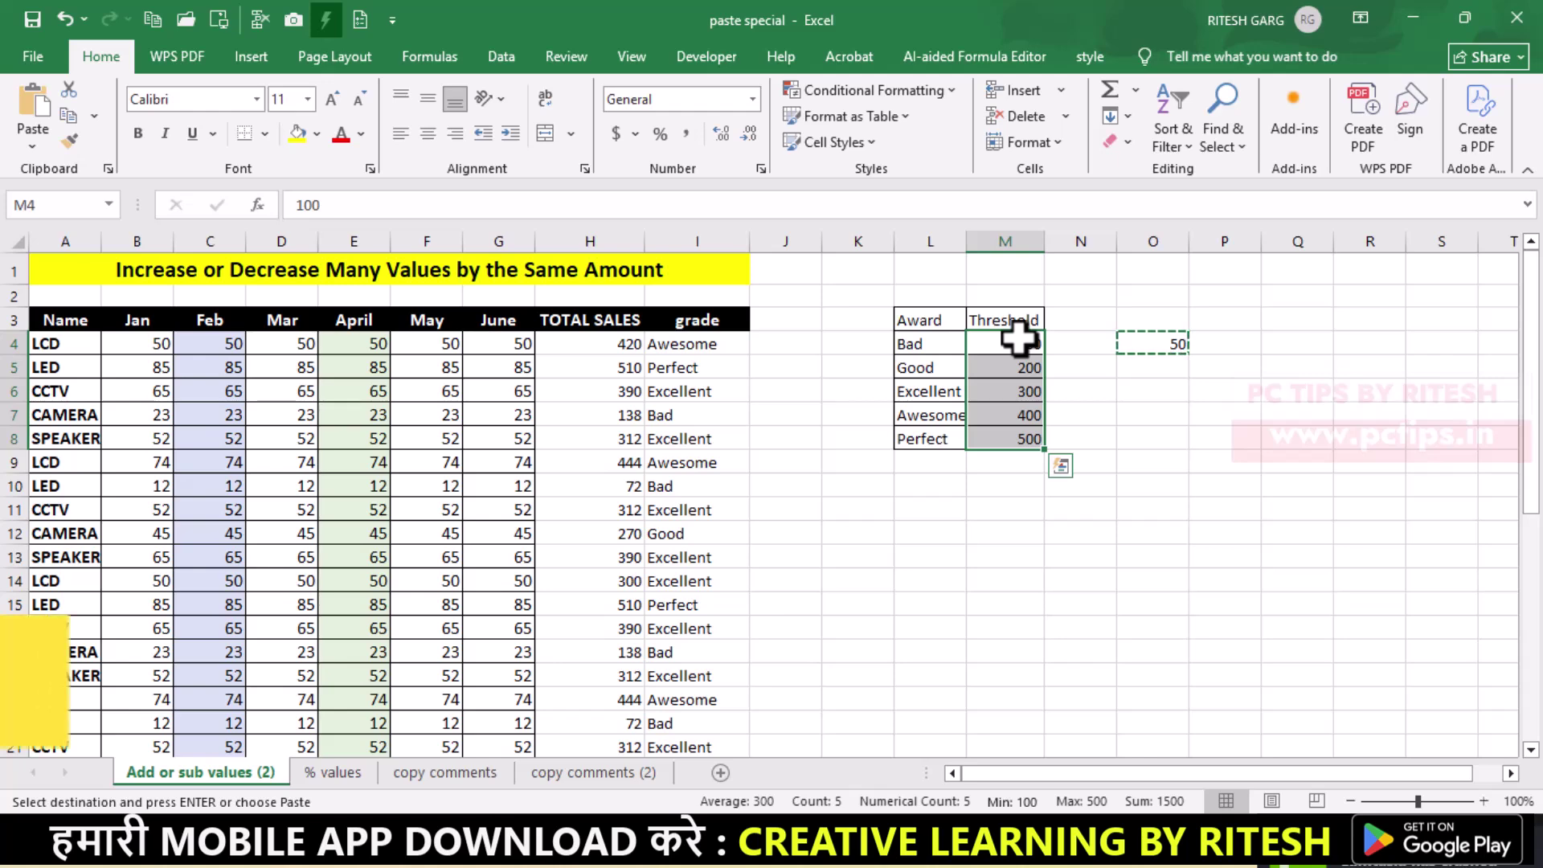
key(ctrl+alt+v)
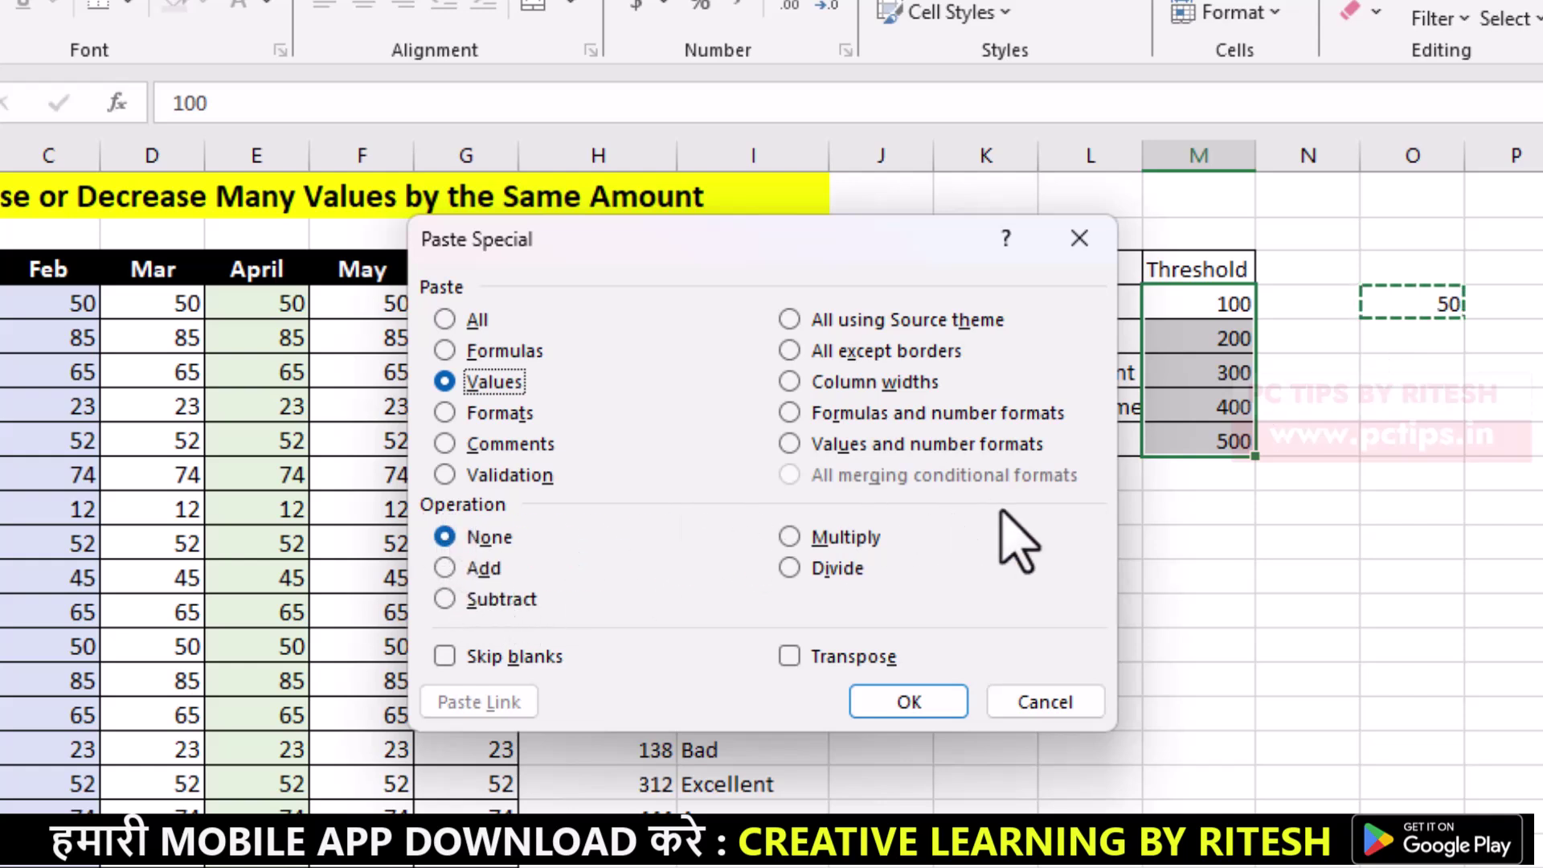
click(445, 601)
click(908, 704)
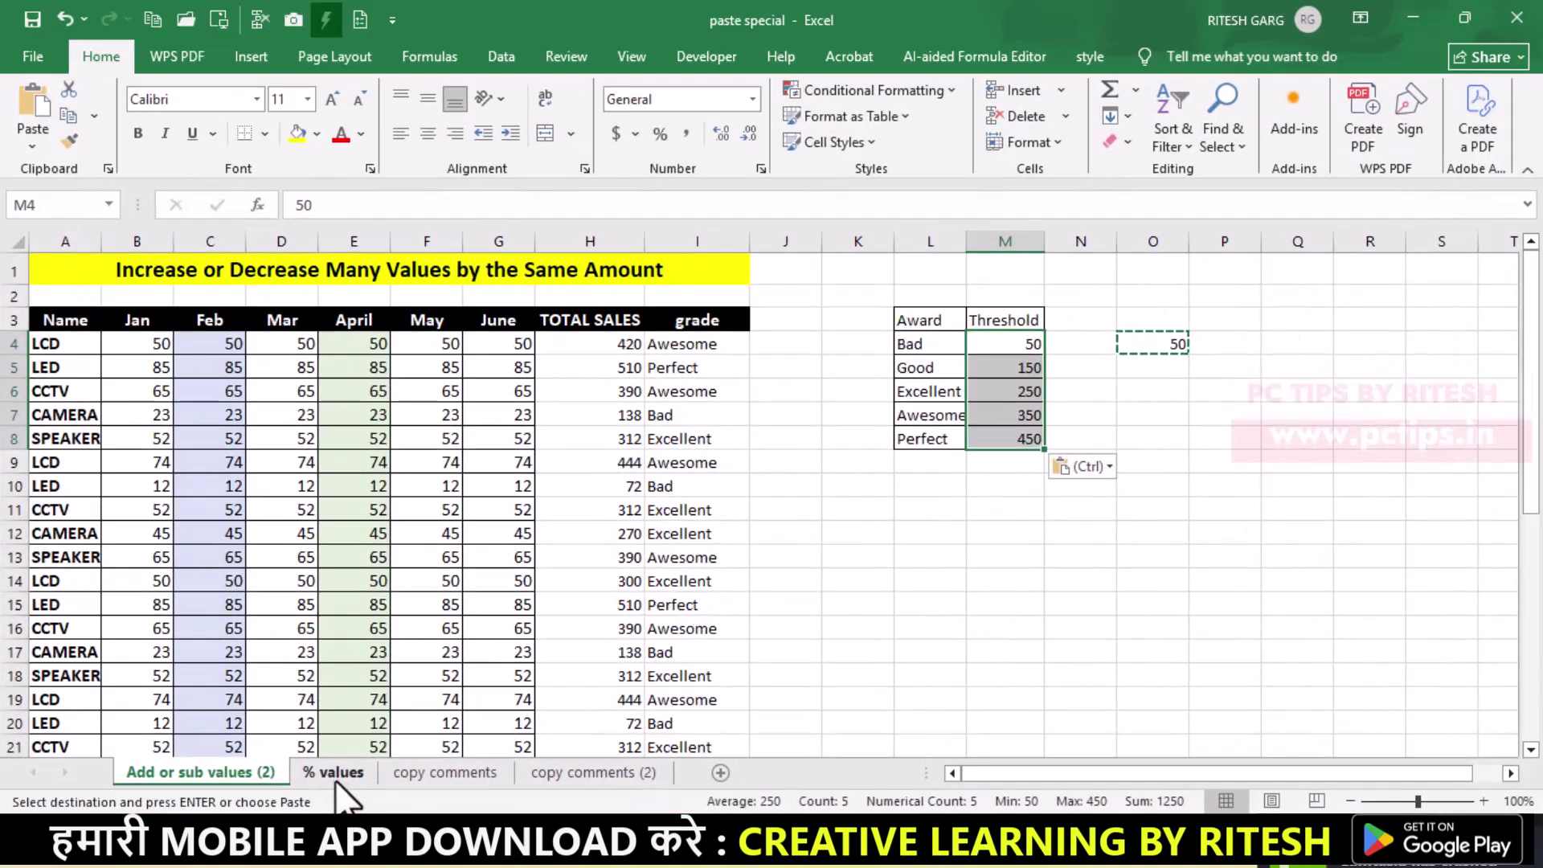
click(334, 773)
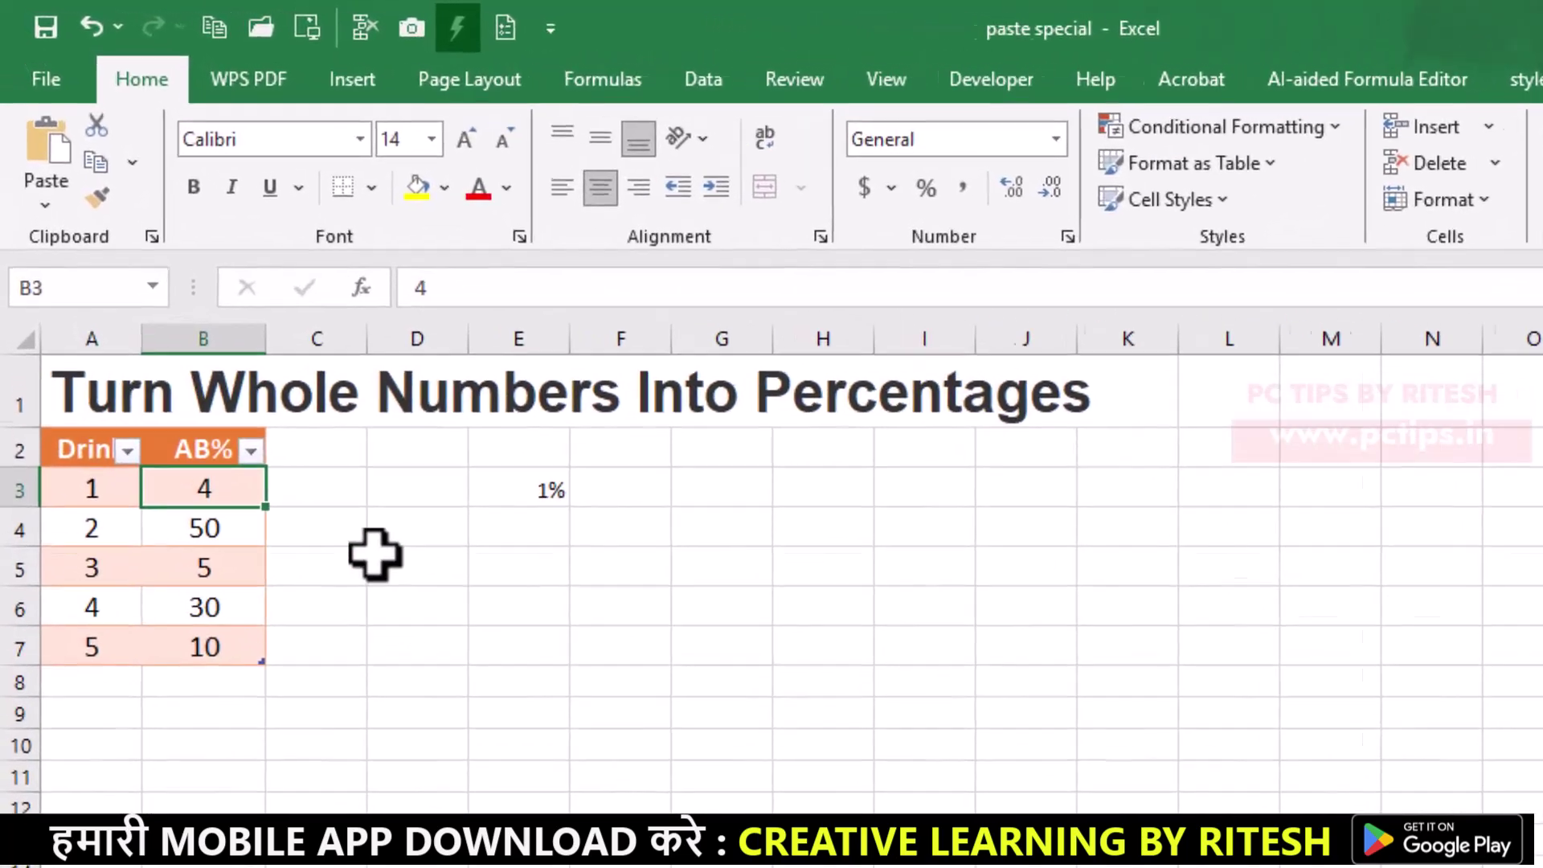
- Try Percent Style on AB% values B3:B7, undo it, and select the 1% in E3
click(286, 425)
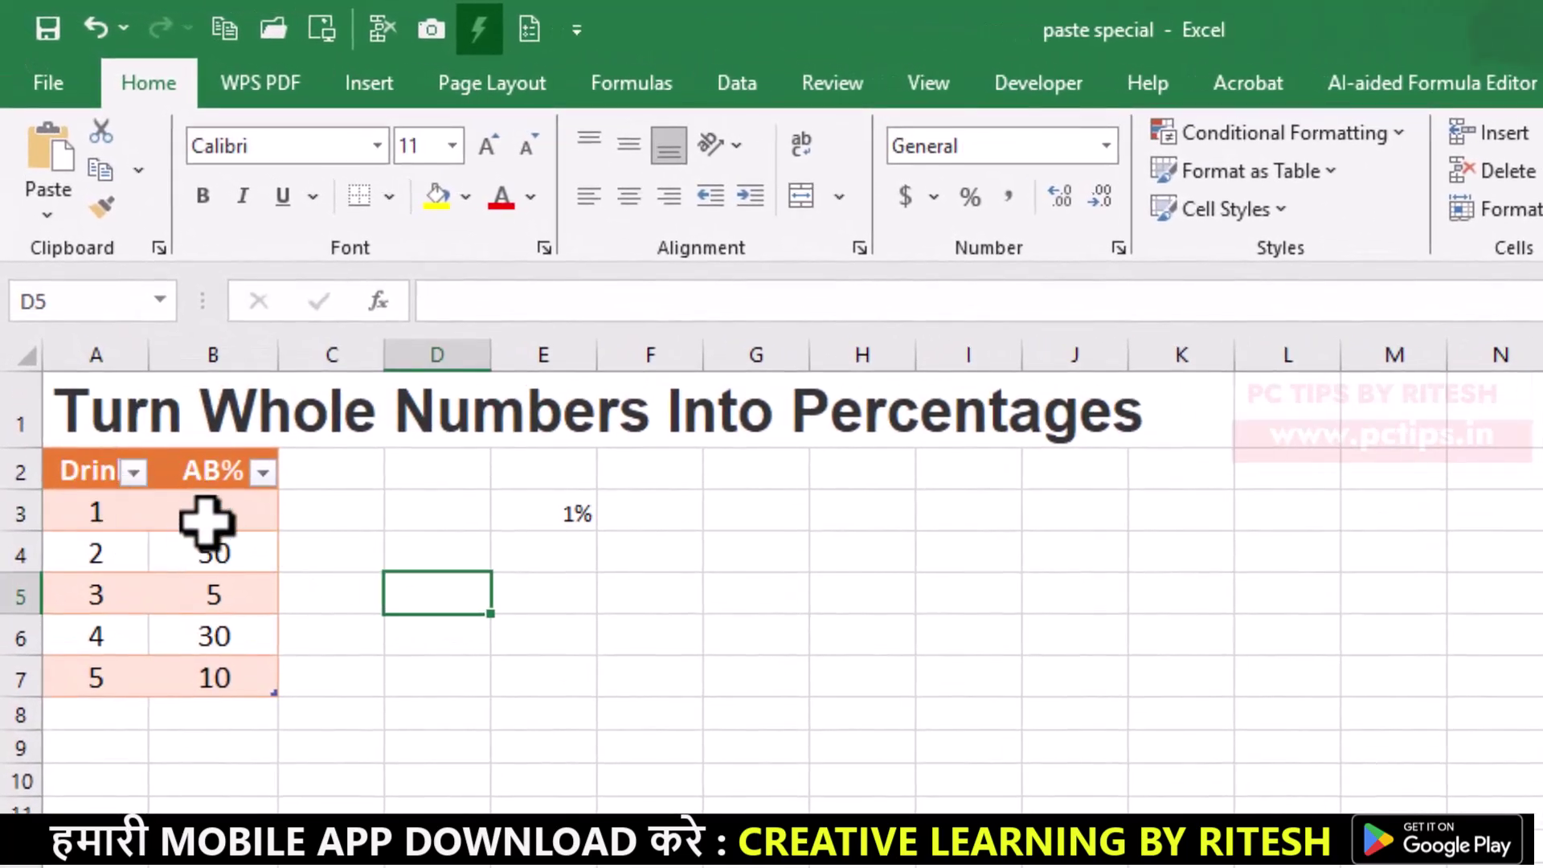
drag(207, 516, 204, 658)
drag(205, 679, 205, 680)
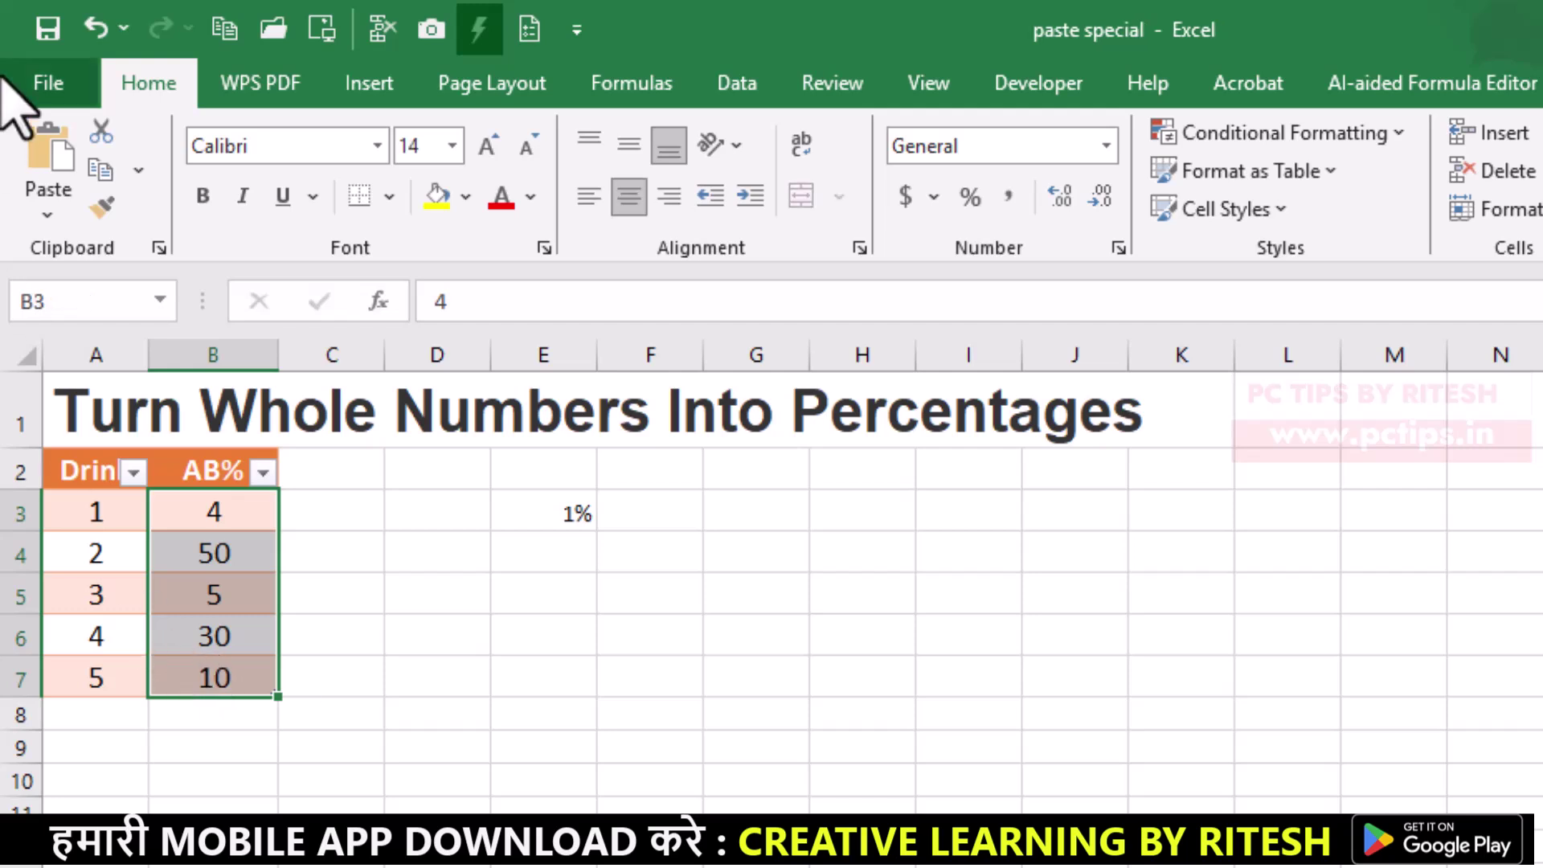
click(970, 197)
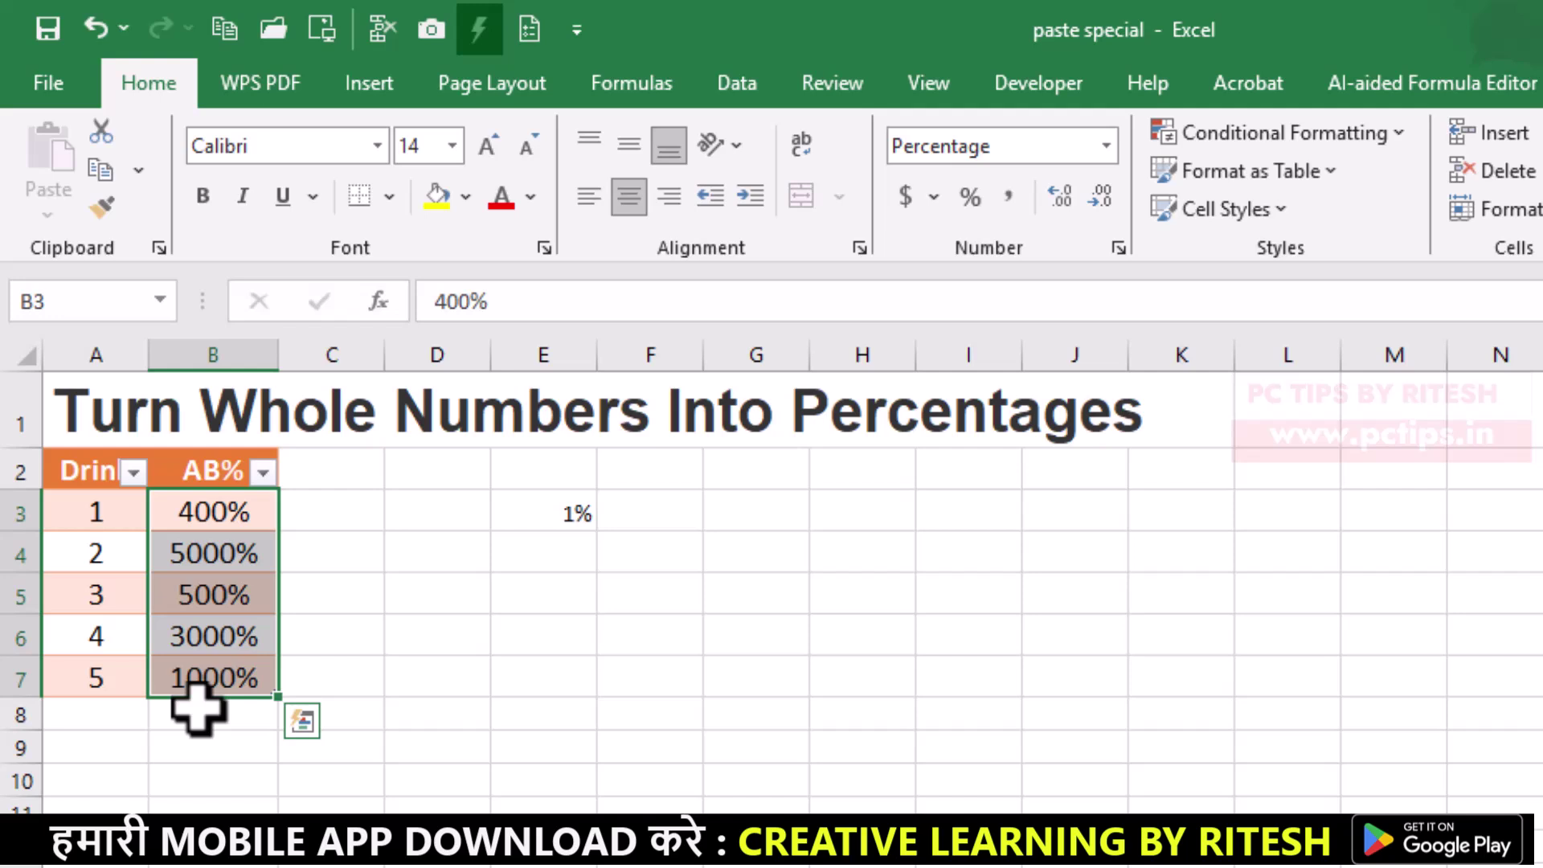
key(ctrl+z)
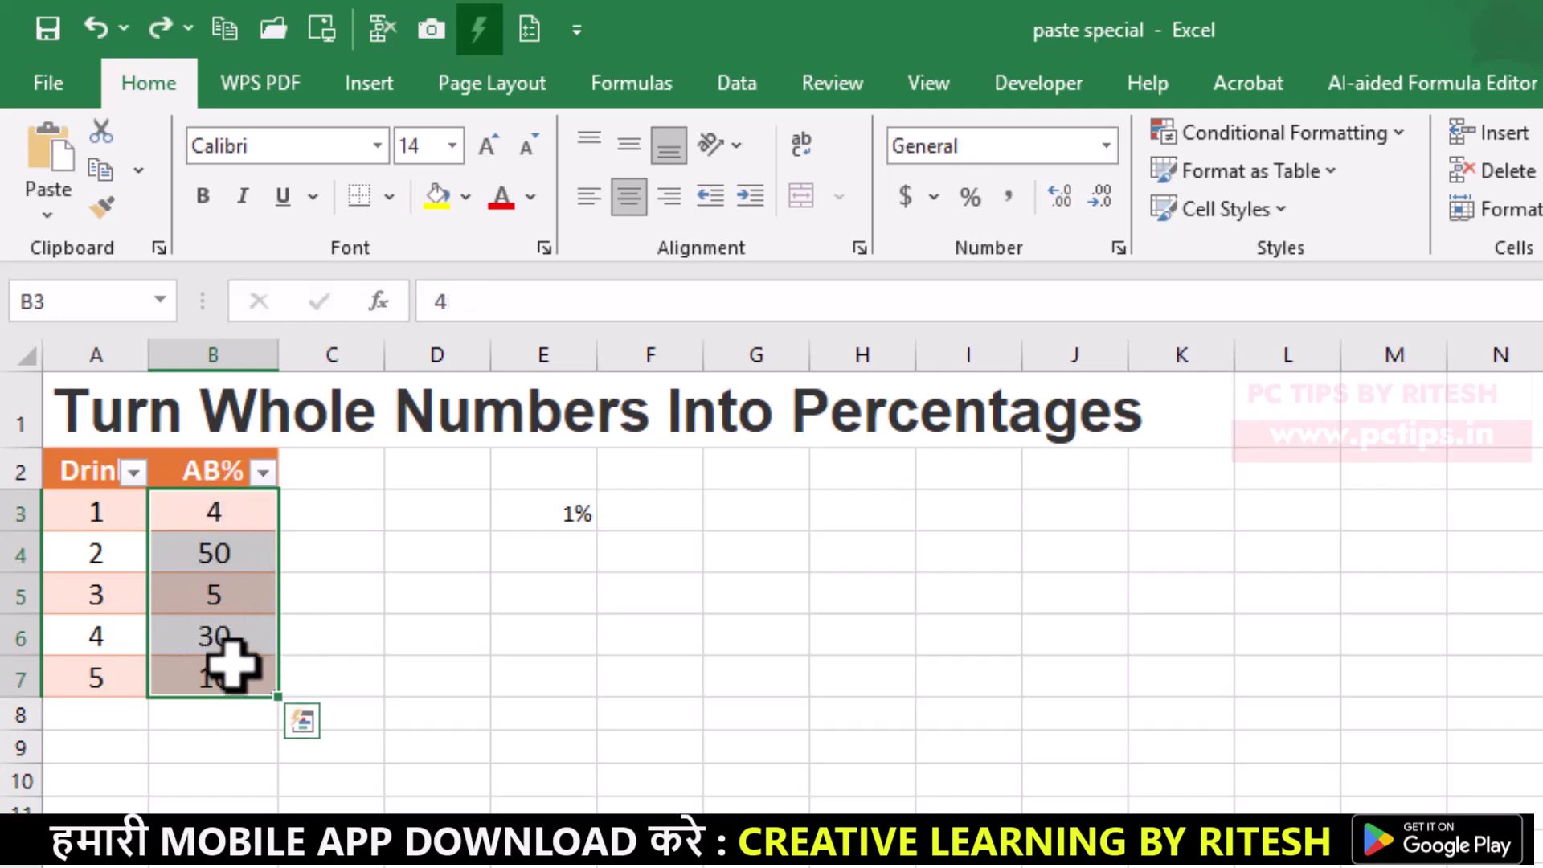
click(332, 648)
click(514, 514)
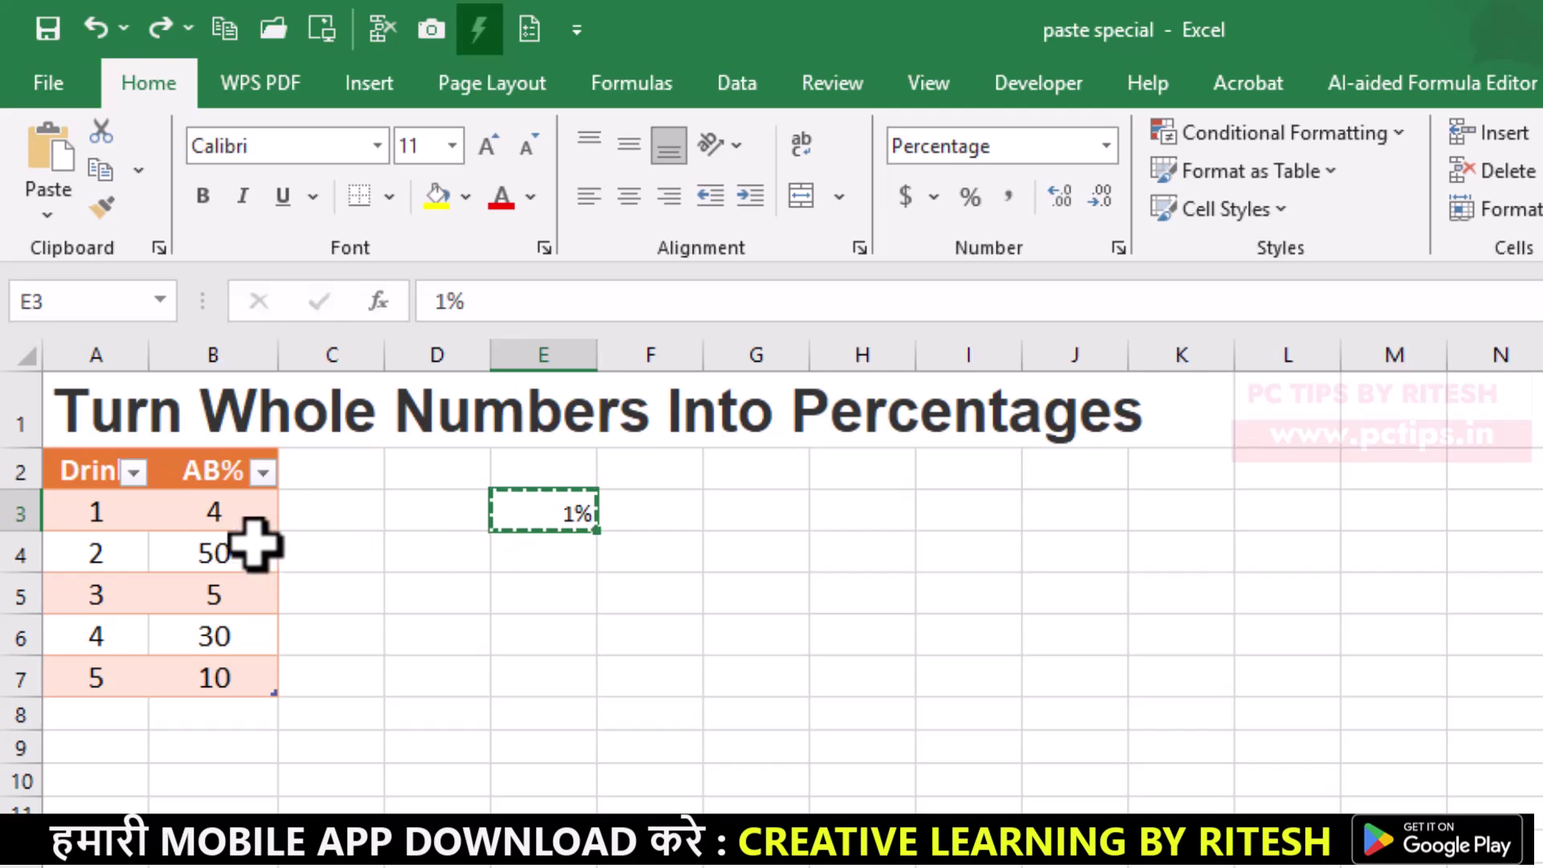
- Paste Special Multiply on B3:B7 by 1%, giving 4%, 50%, 5%, 30% and 10%
click(230, 521)
drag(230, 521, 213, 697)
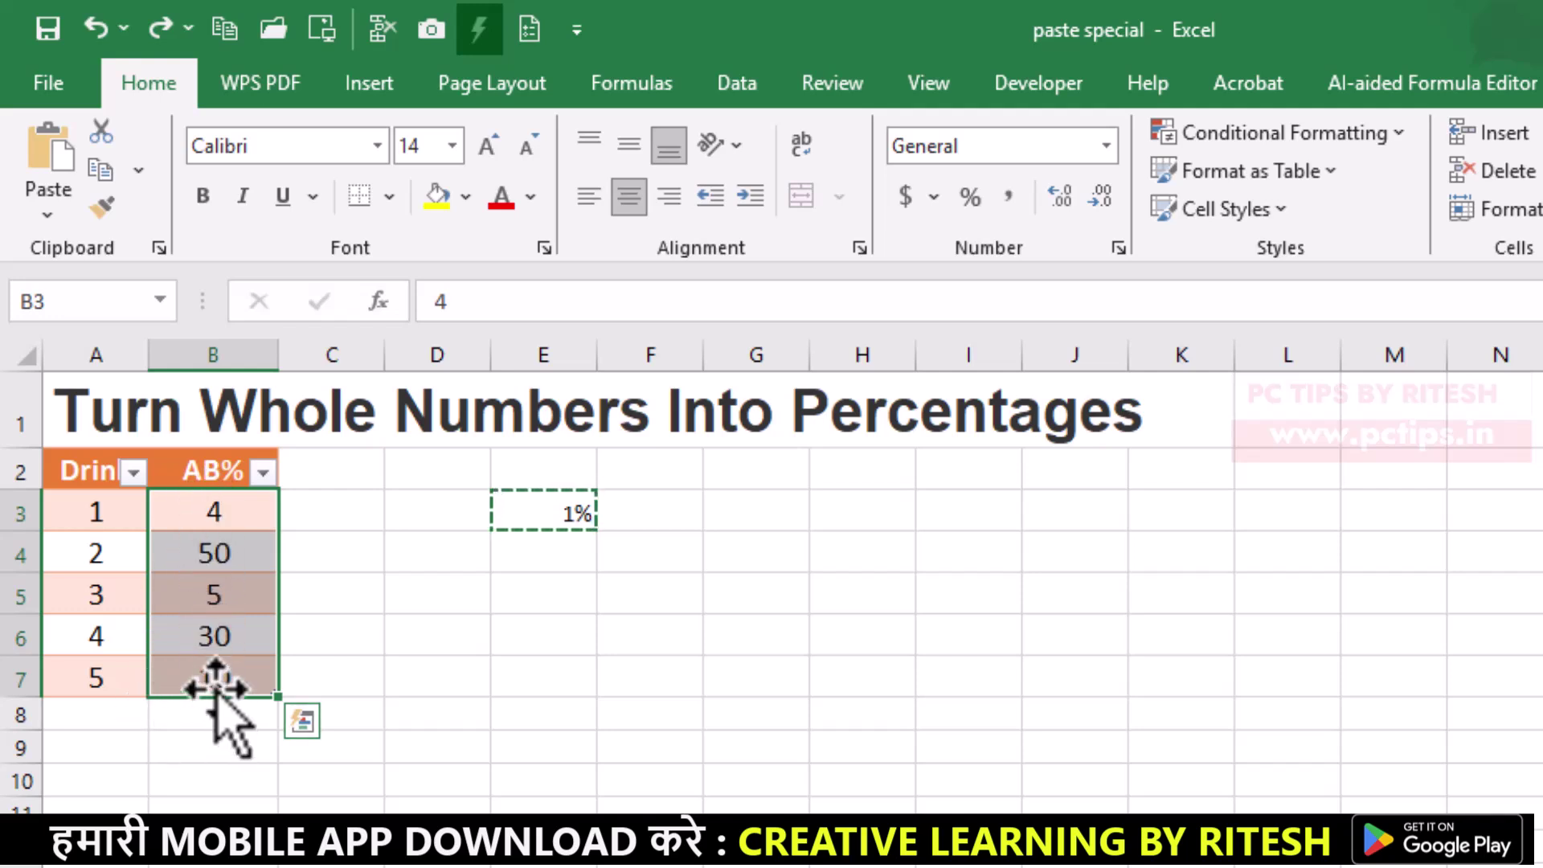
key(ctrl+alt+v)
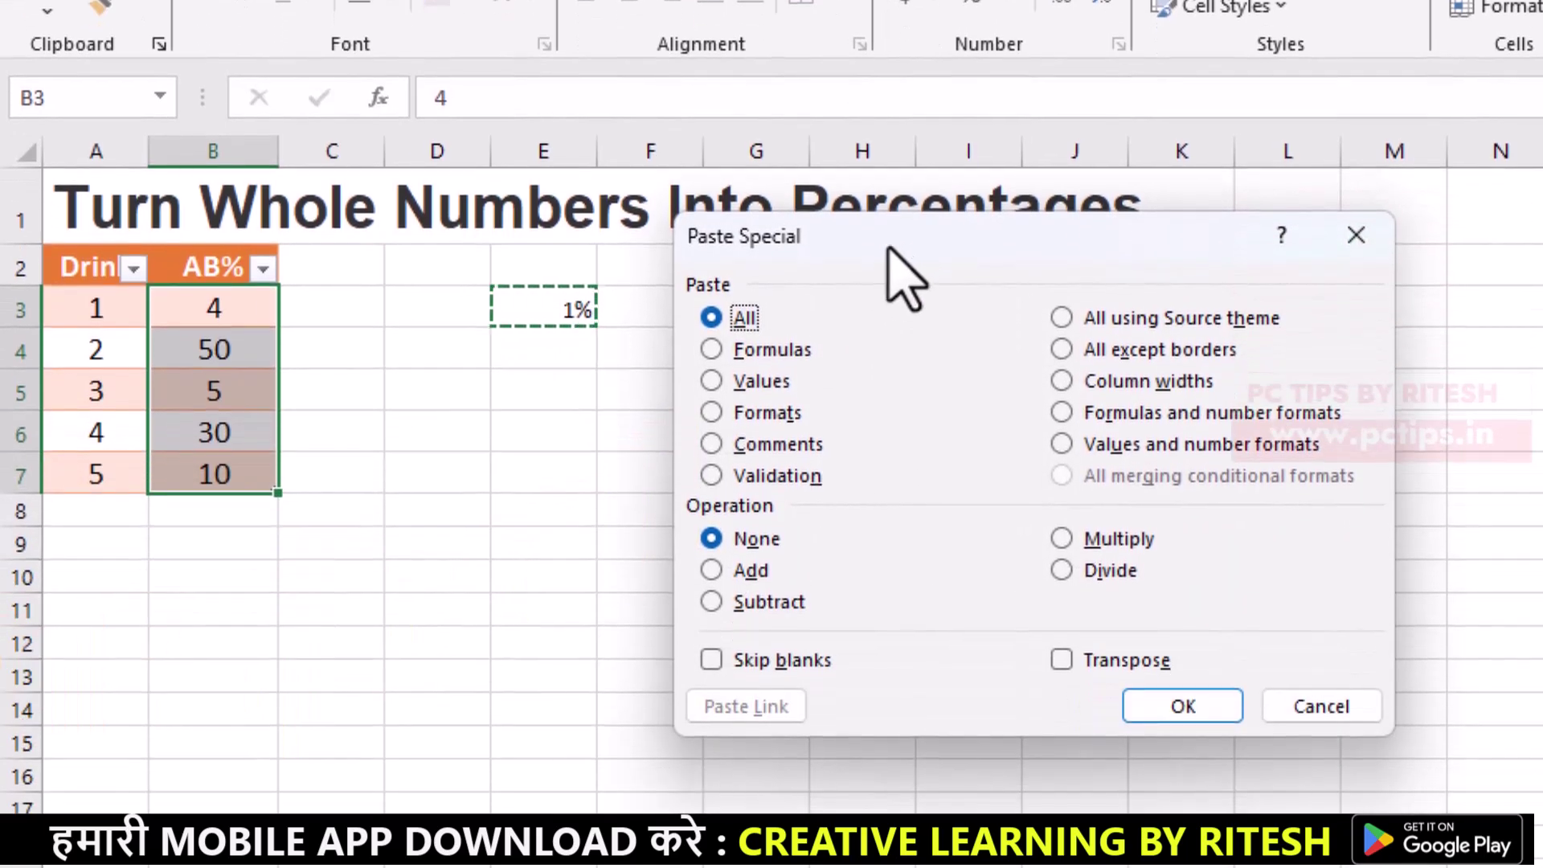
drag(886, 249, 836, 250)
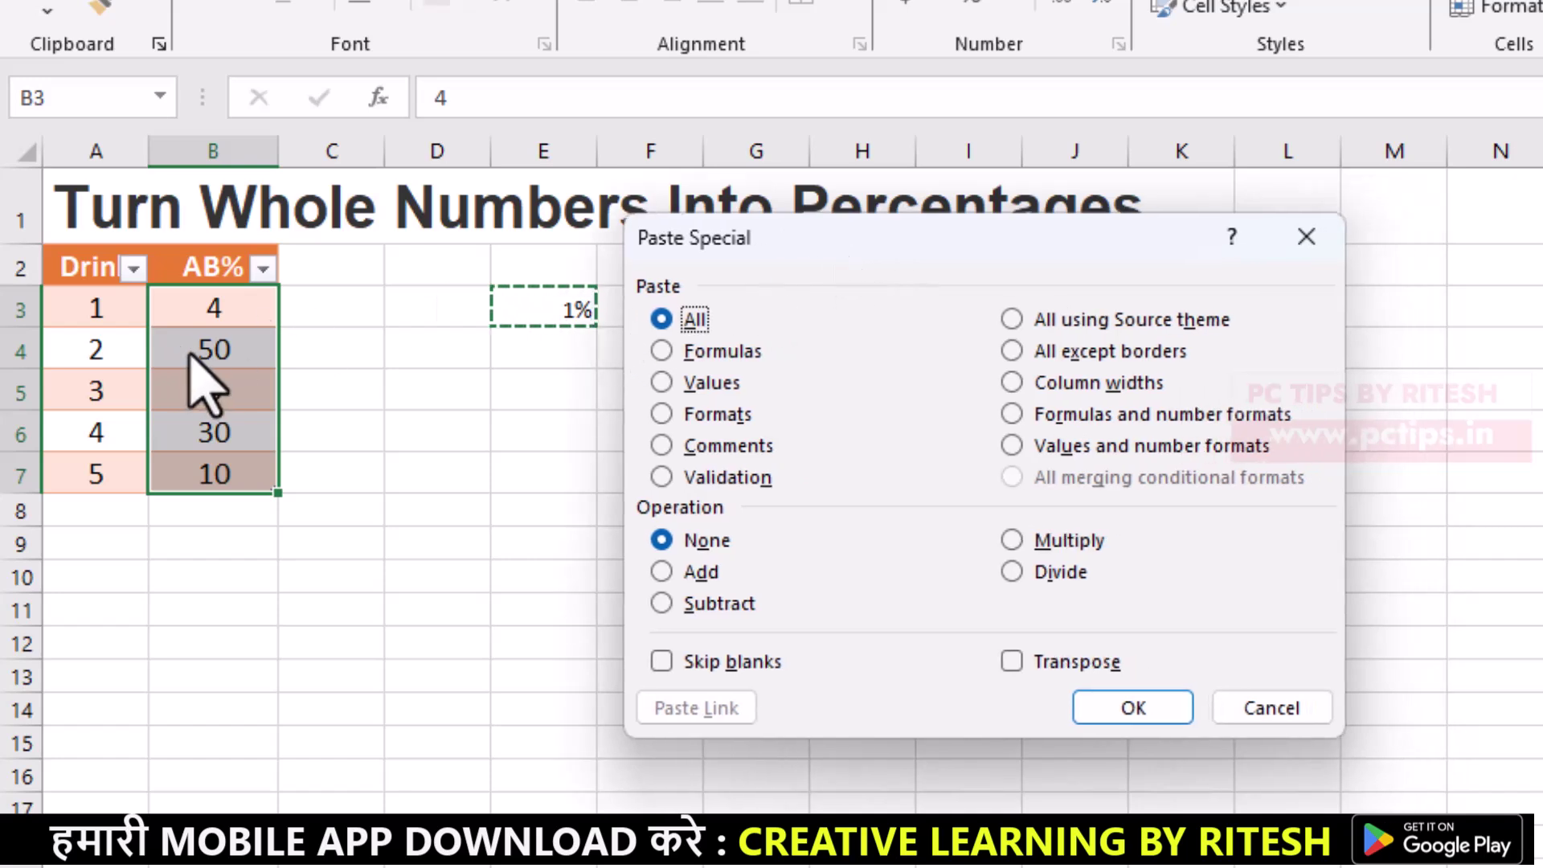
click(1010, 540)
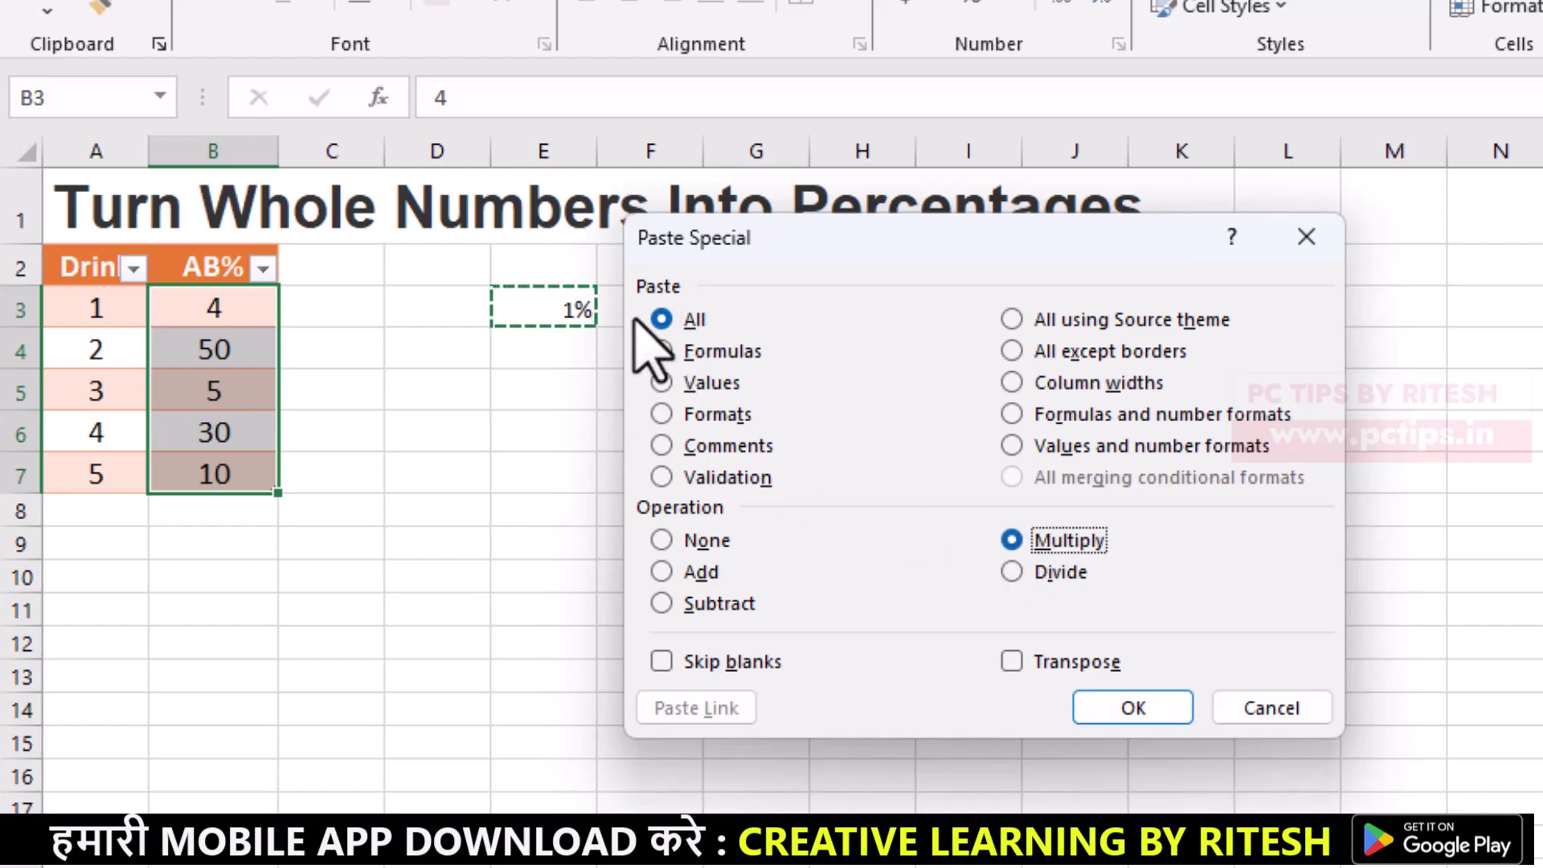
click(1135, 708)
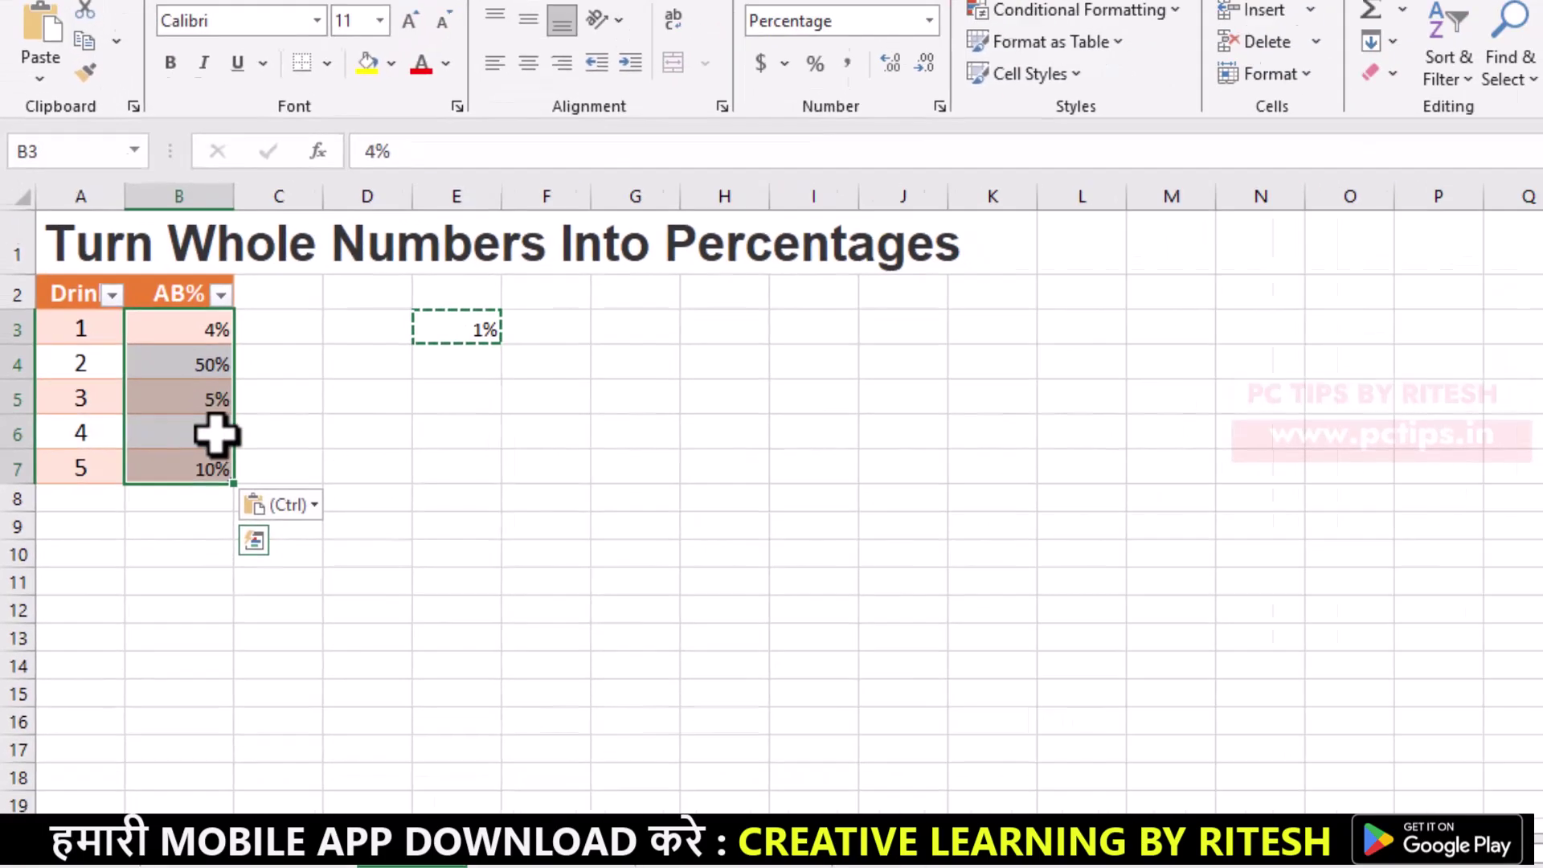
click(207, 432)
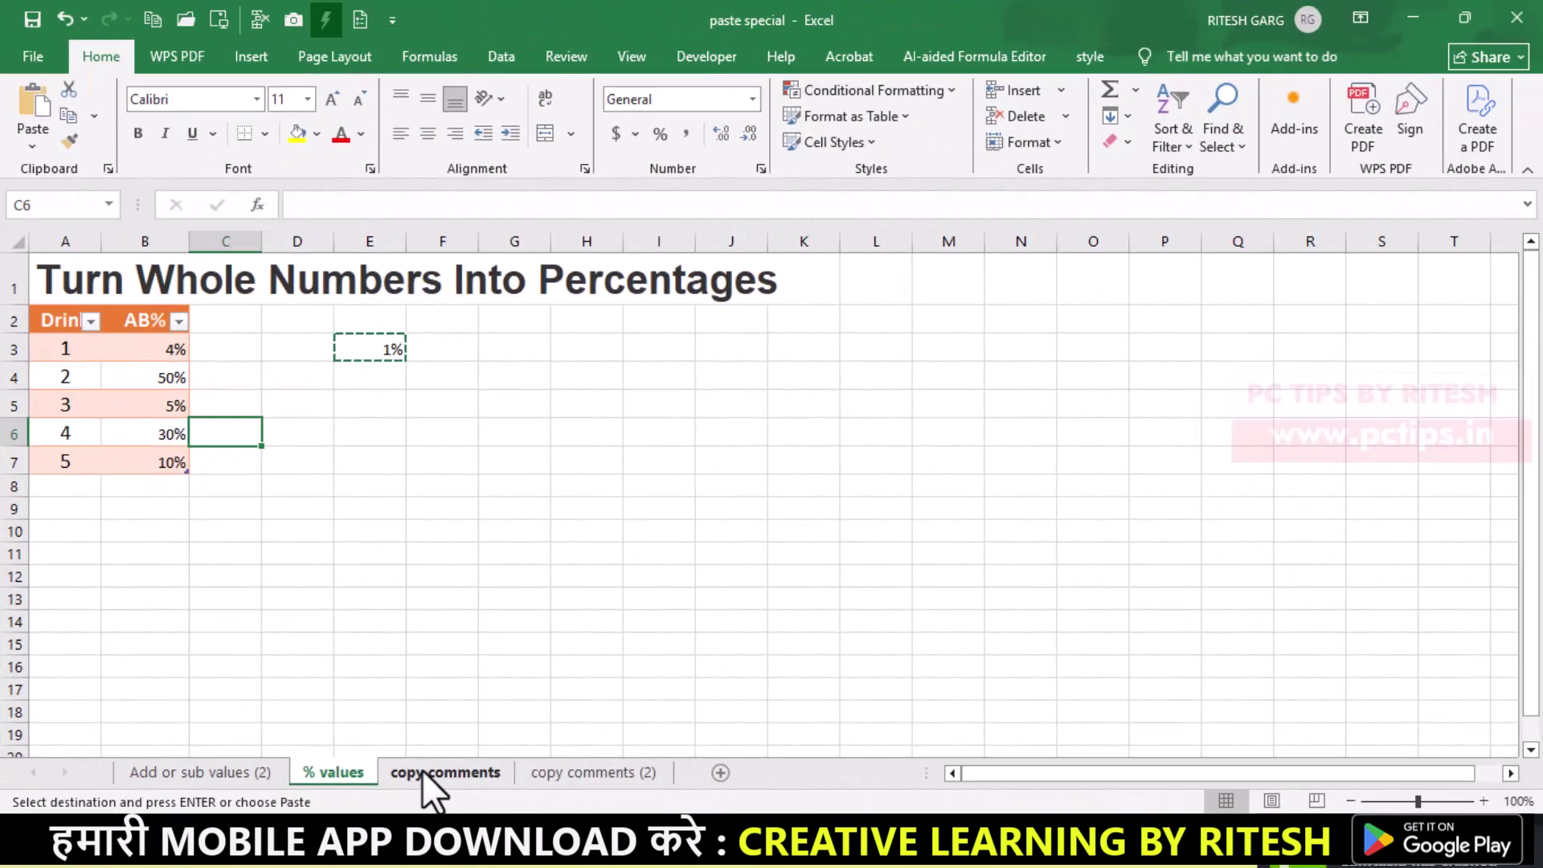
- On the 'copy comments' sheet, check the comments on grade cells I5, I12 and I13
click(428, 774)
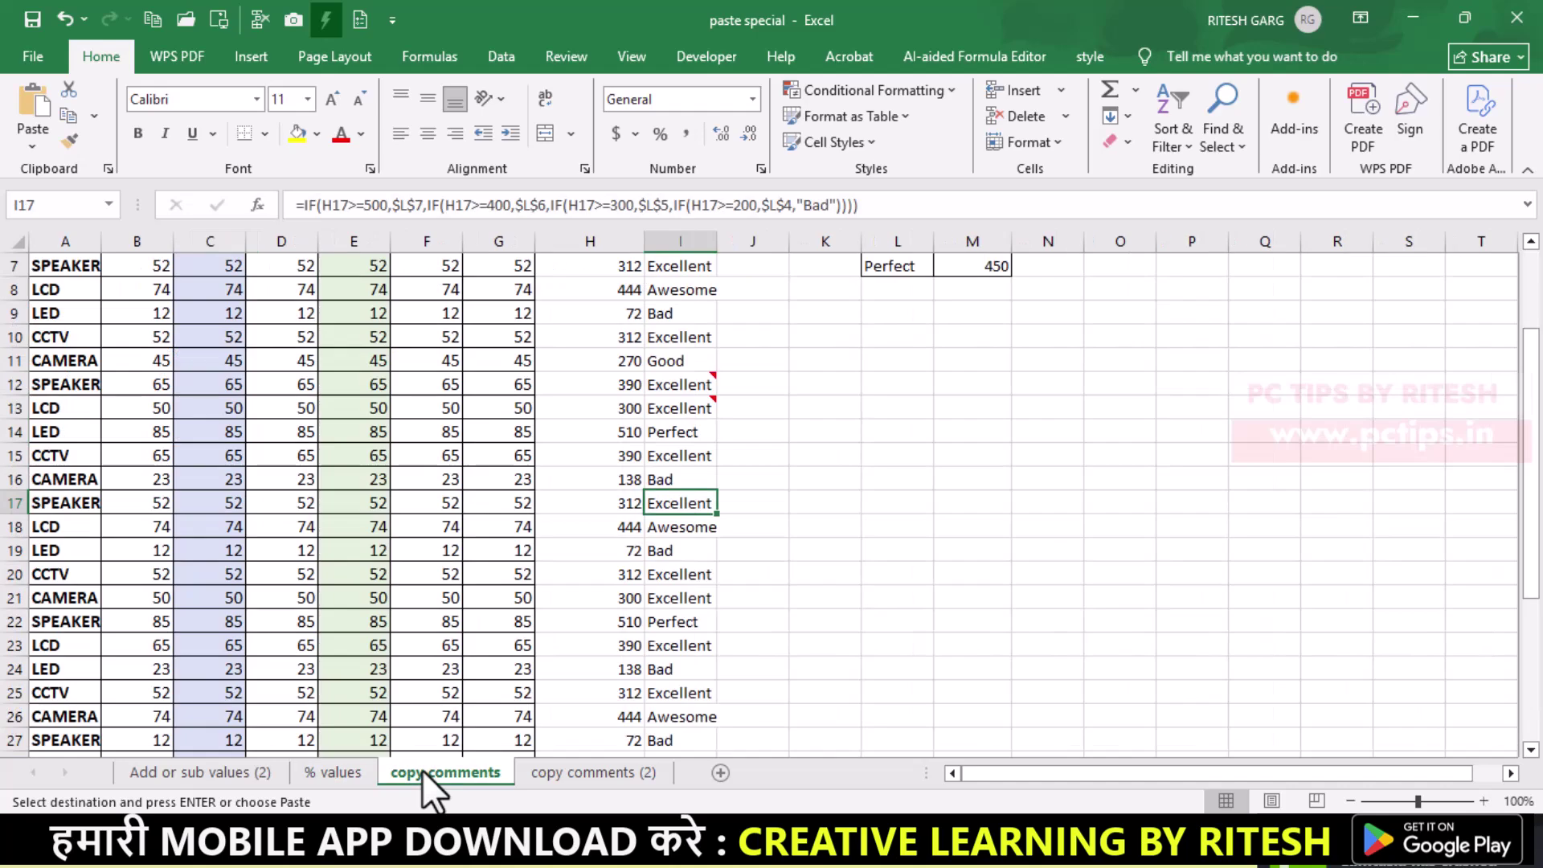
scroll(366, 599, up, 2)
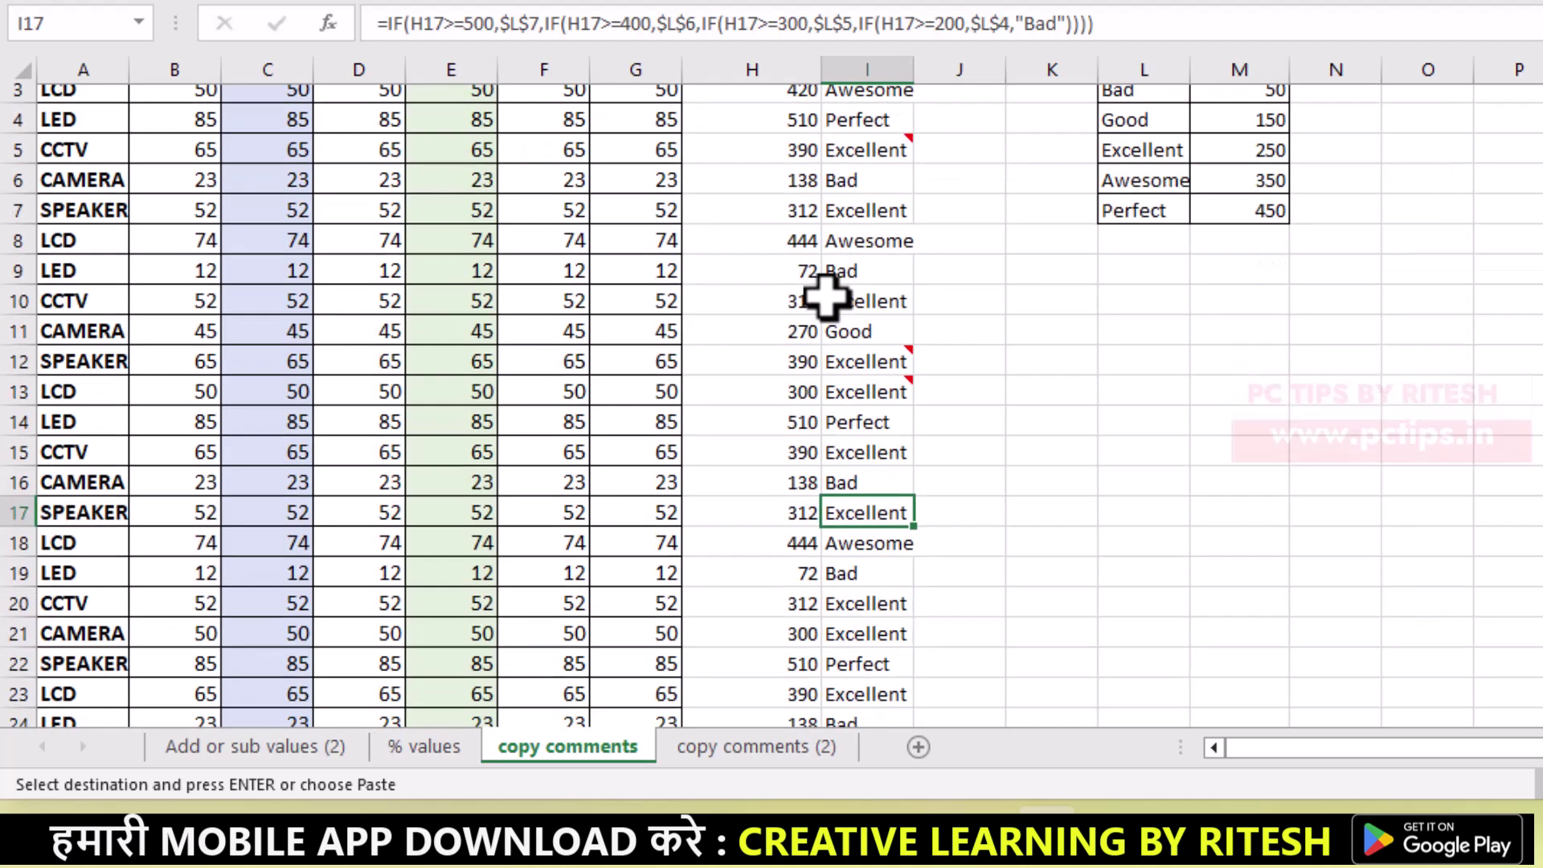
click(859, 258)
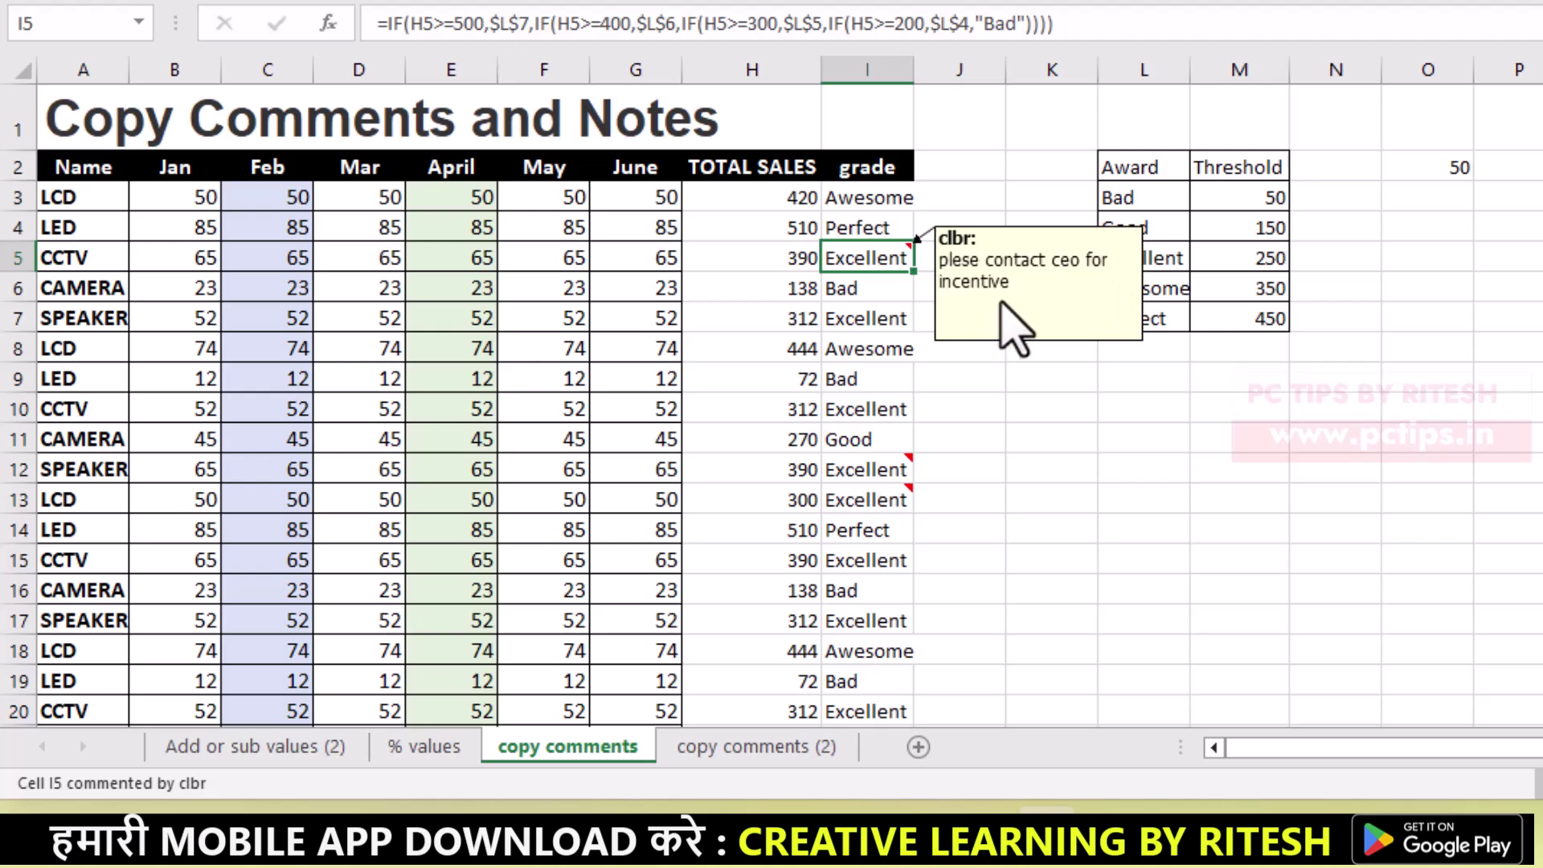
click(900, 474)
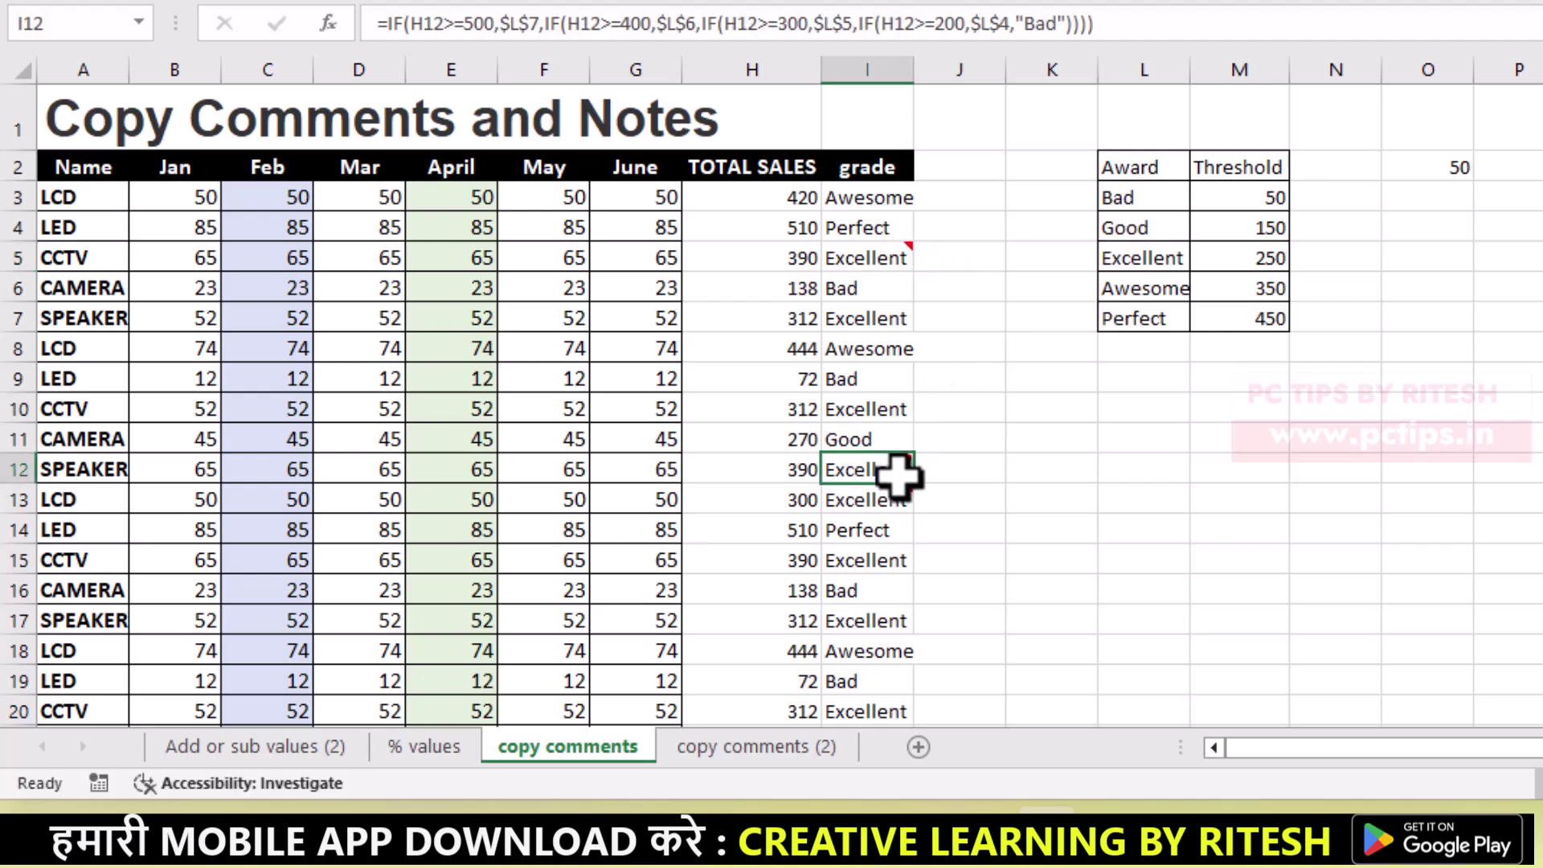
click(889, 502)
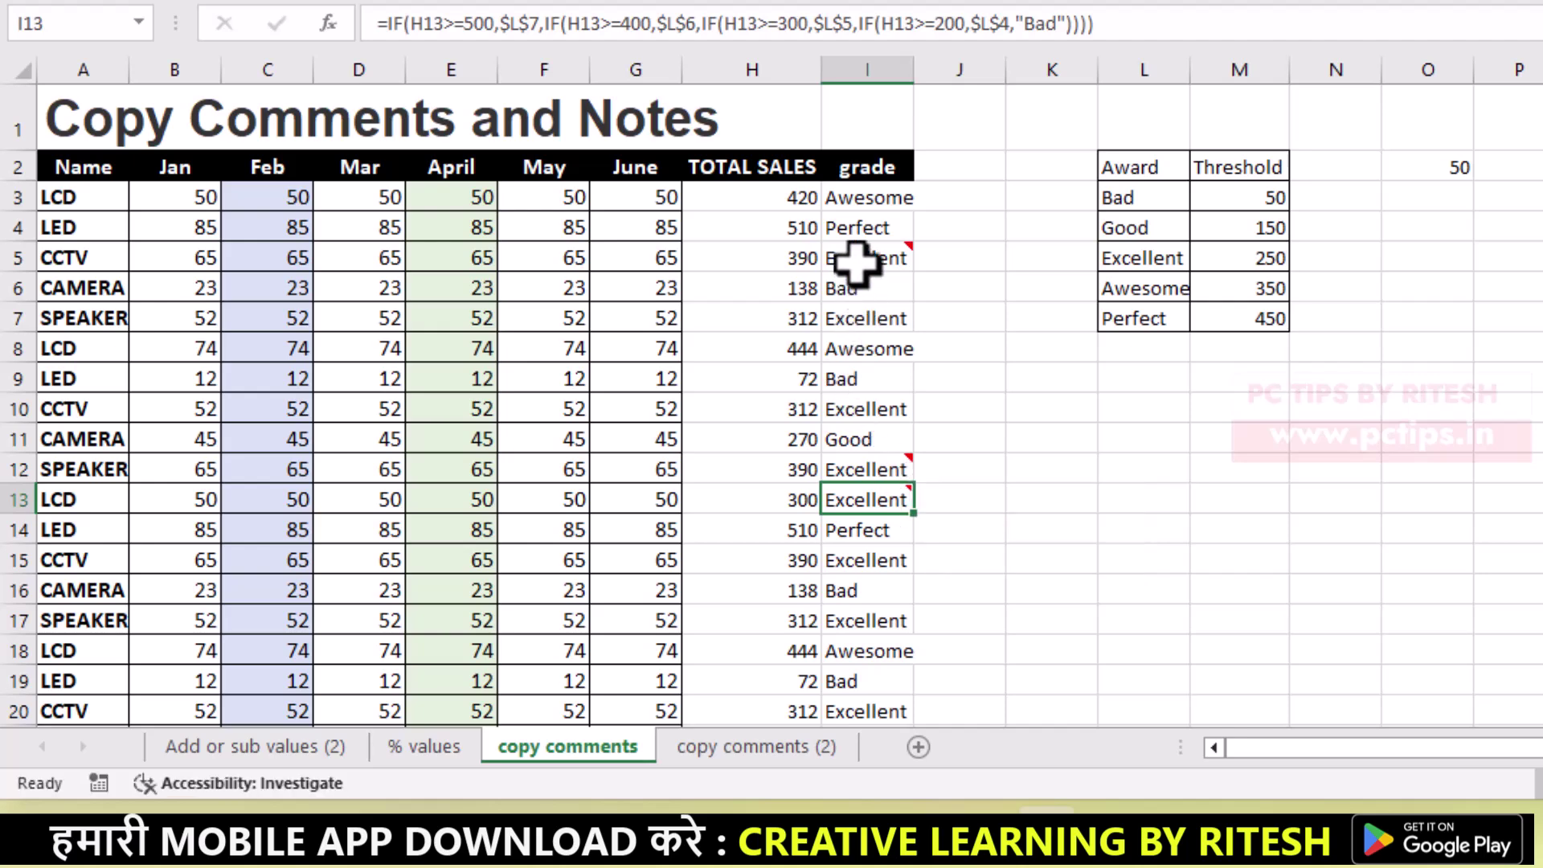
- Select grade cell I5 holding the 'plese contact ceo for incentive' comment
click(856, 257)
scroll(881, 527, down, 2)
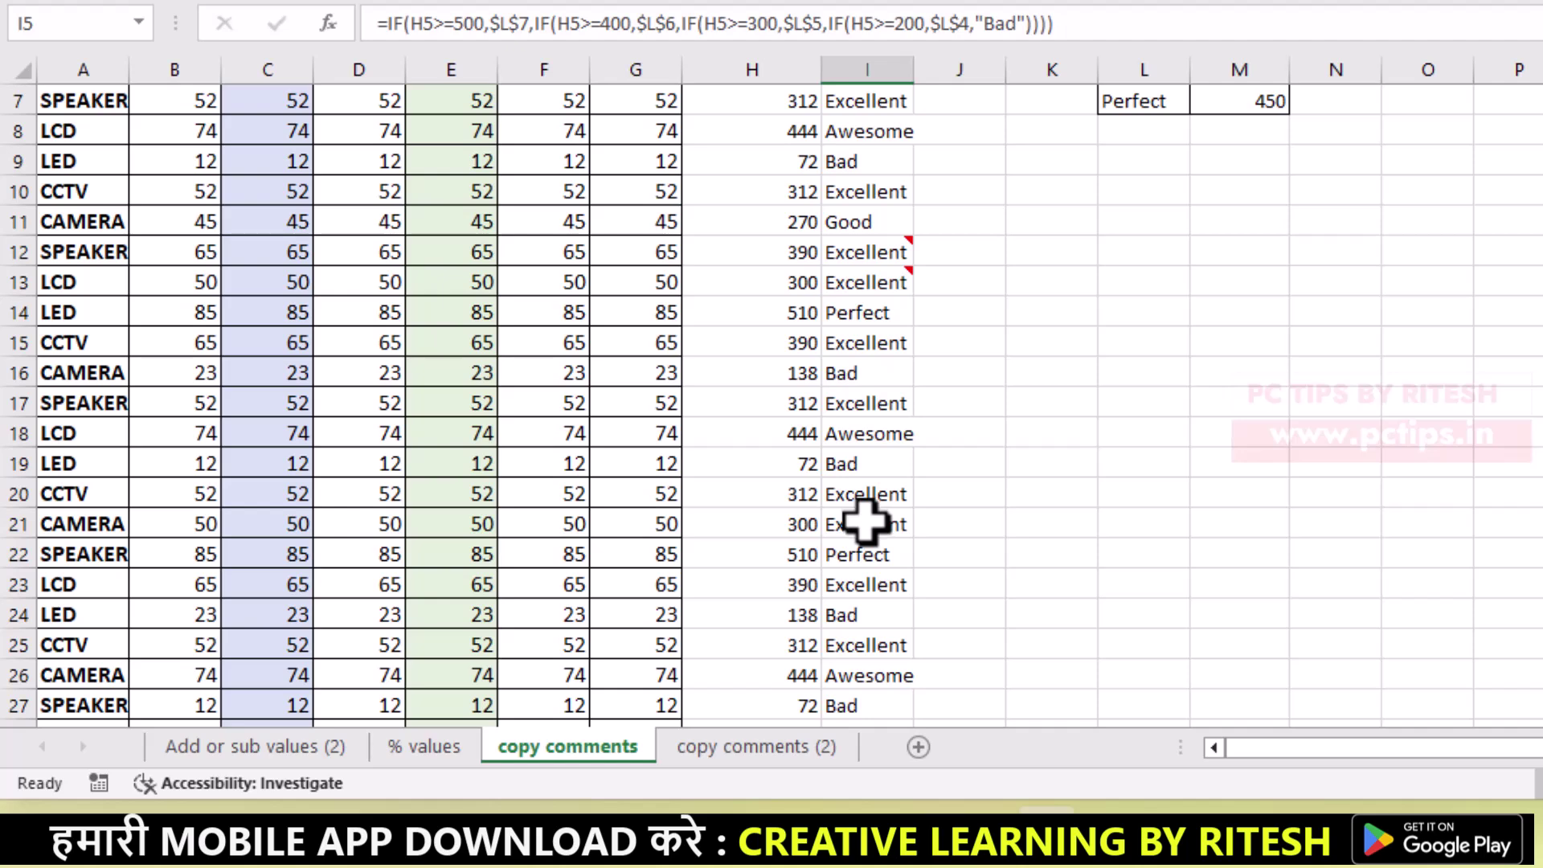
scroll(872, 486, up, 2)
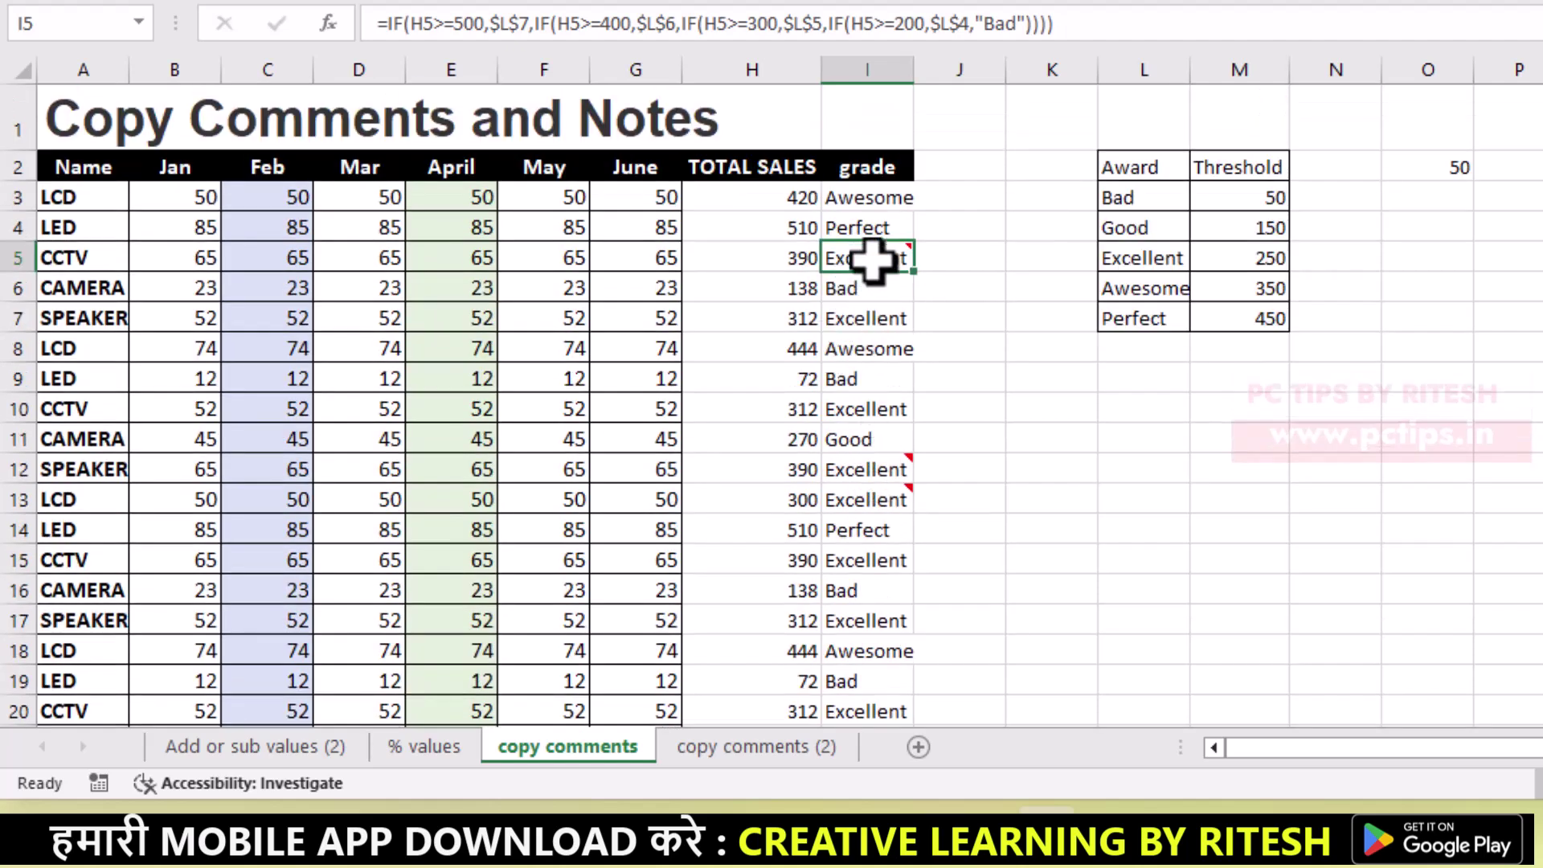
scroll(856, 538, down, 2)
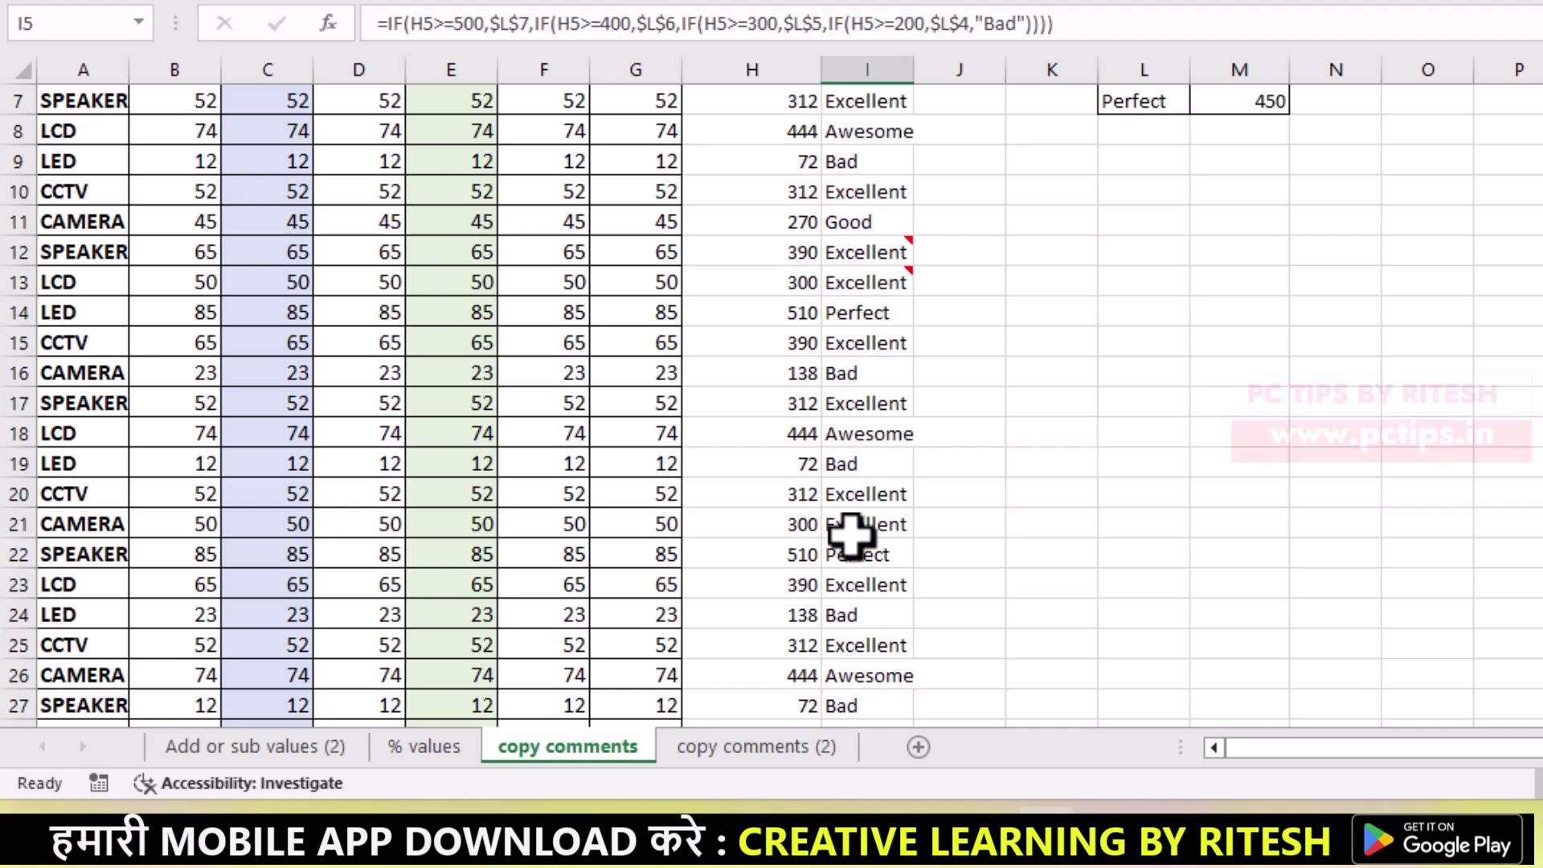
scroll(840, 534, up, 2)
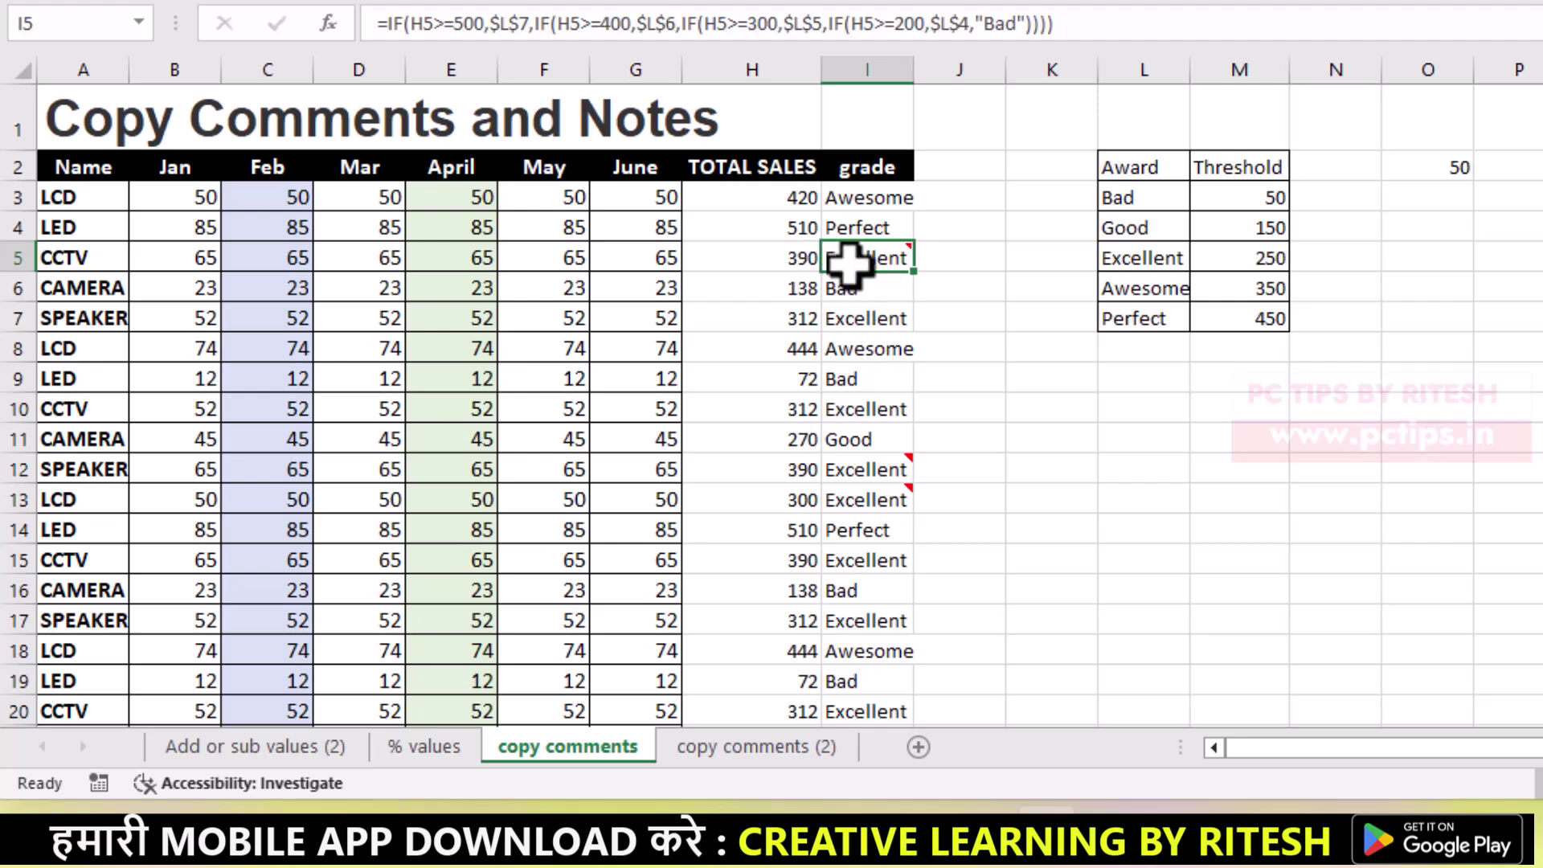
mouse_move(866, 258)
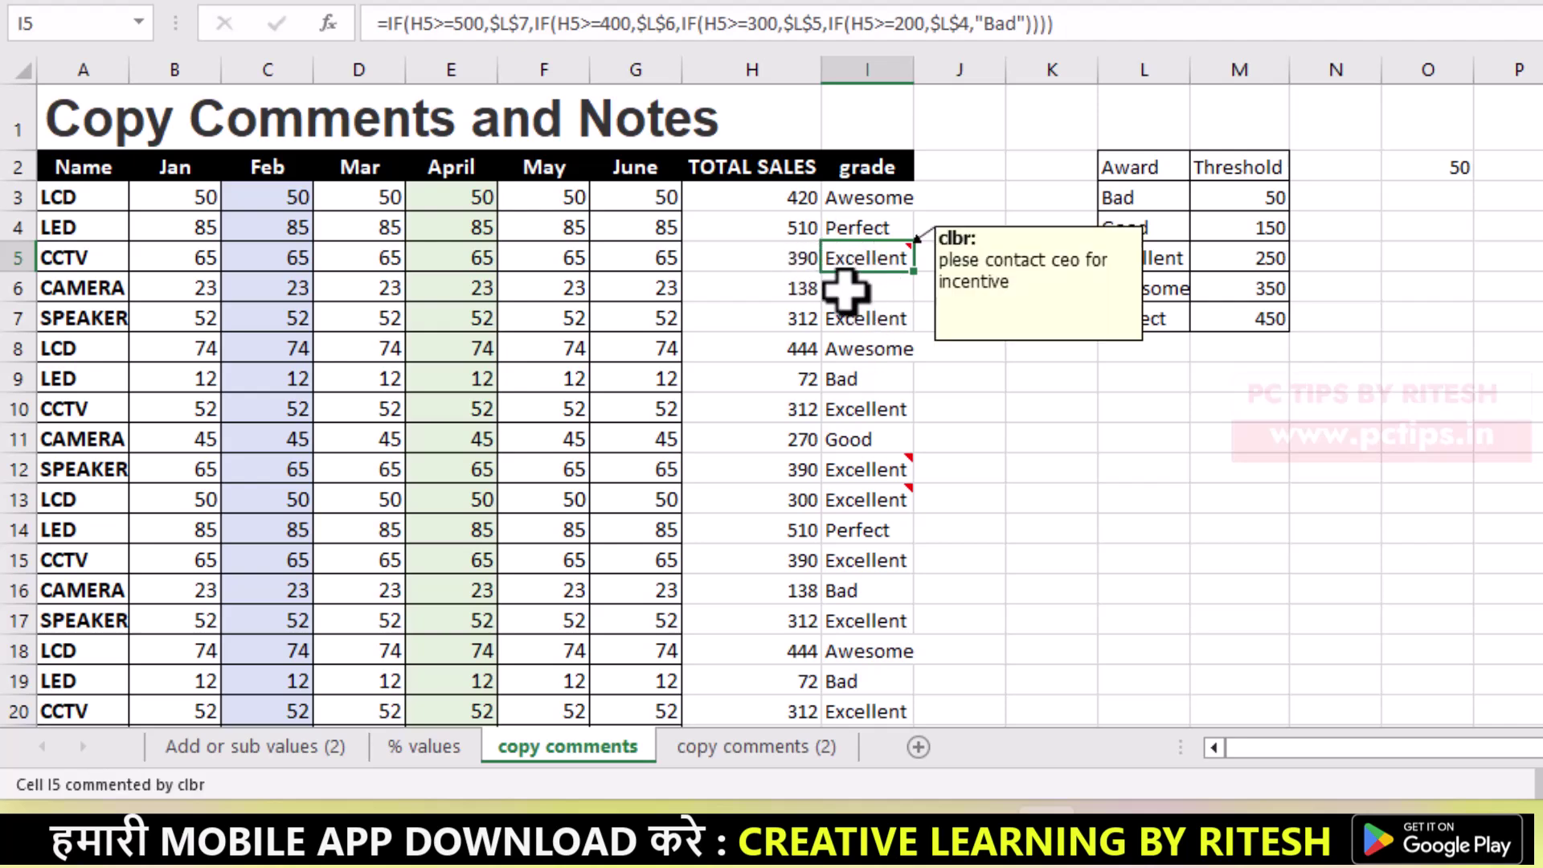
scroll(860, 541, down, 1)
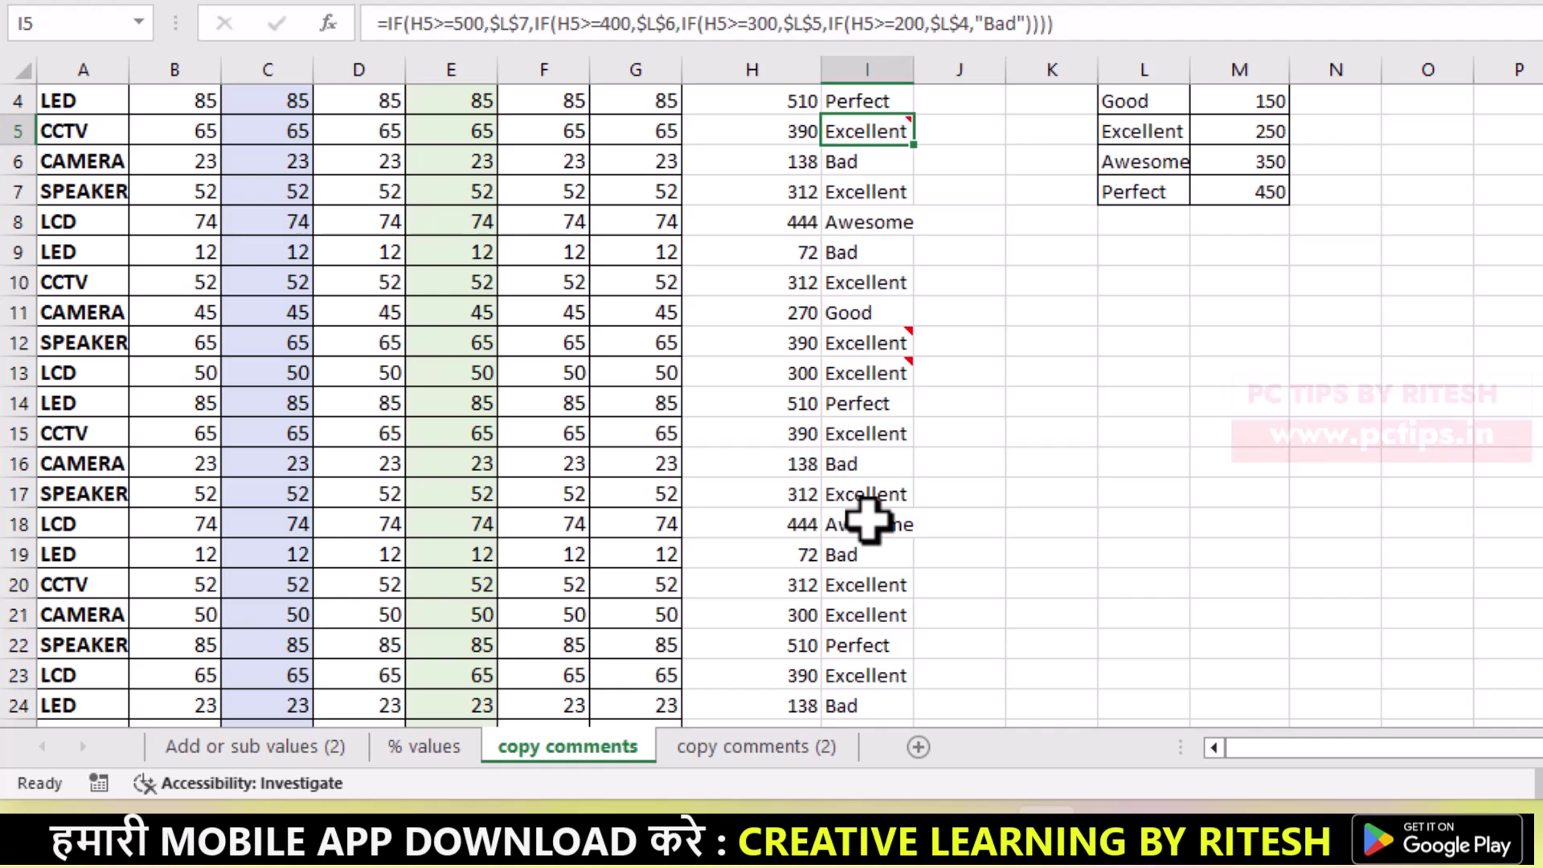
scroll(858, 508, up, 1)
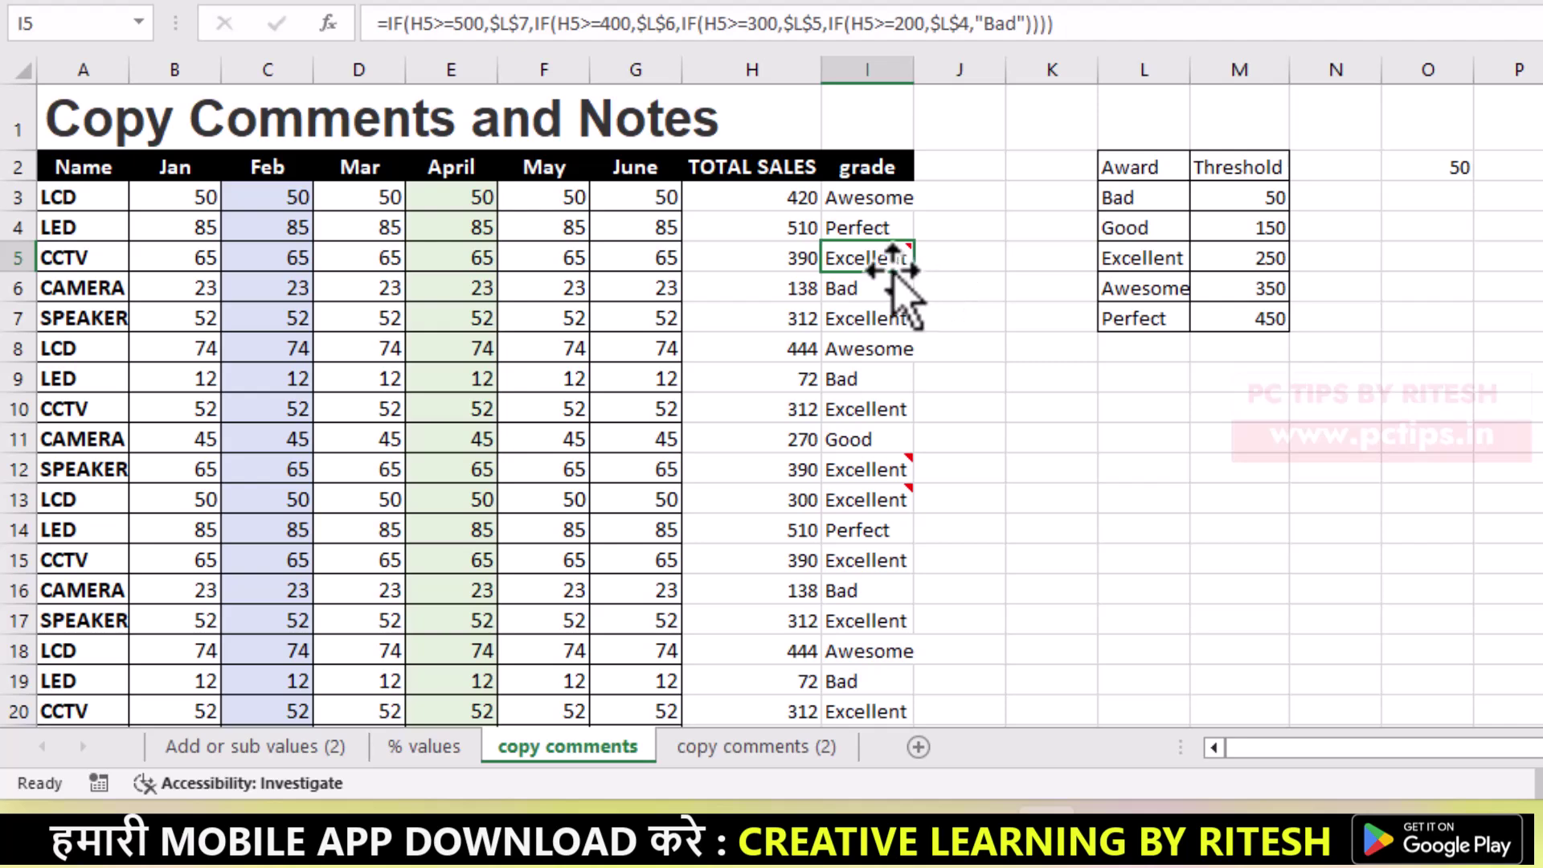
click(957, 266)
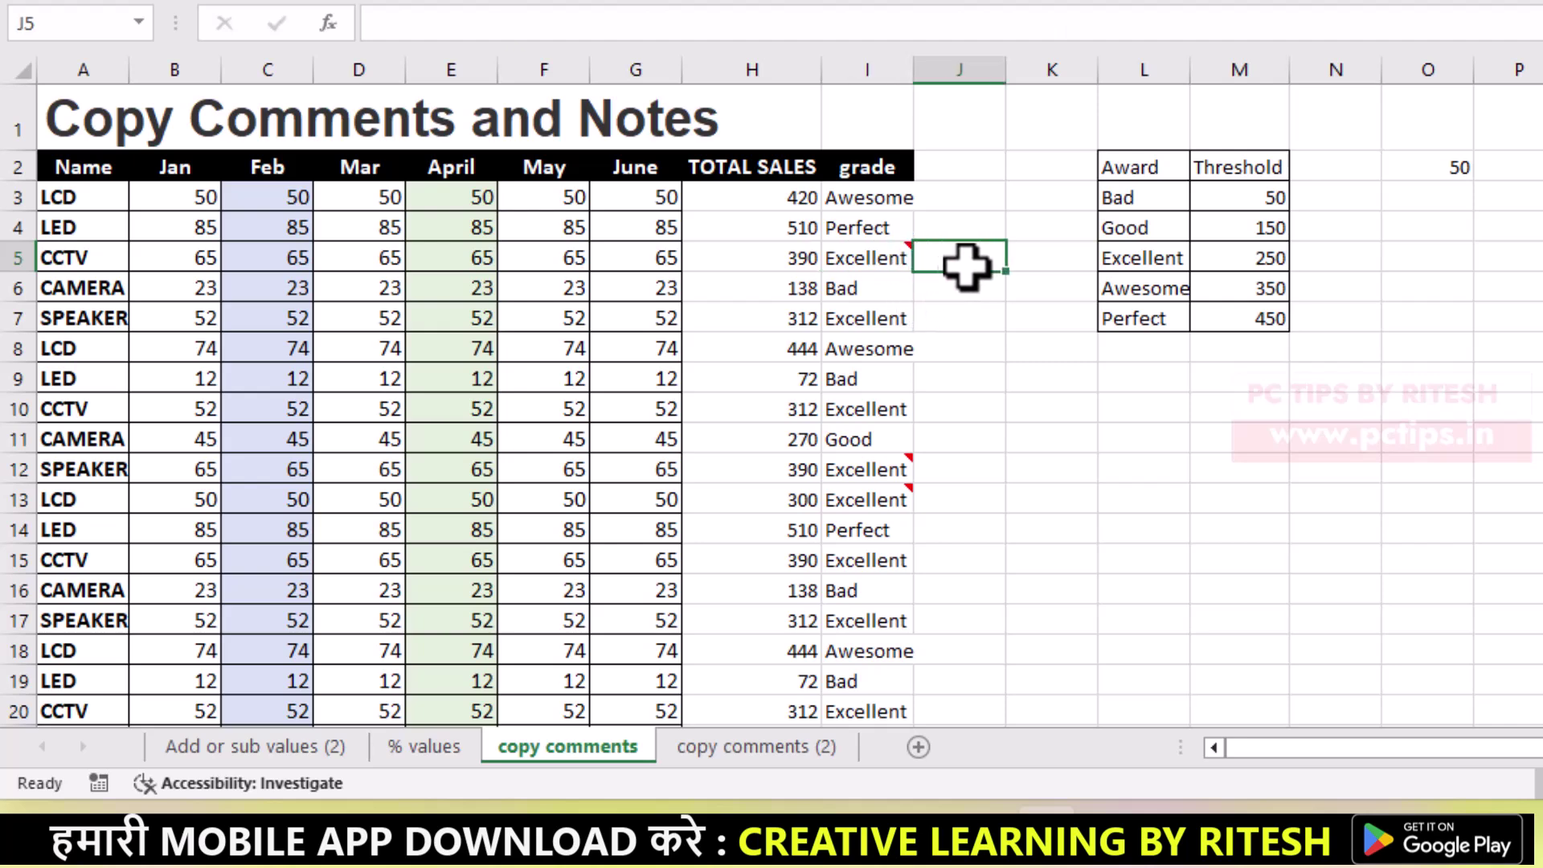
click(878, 259)
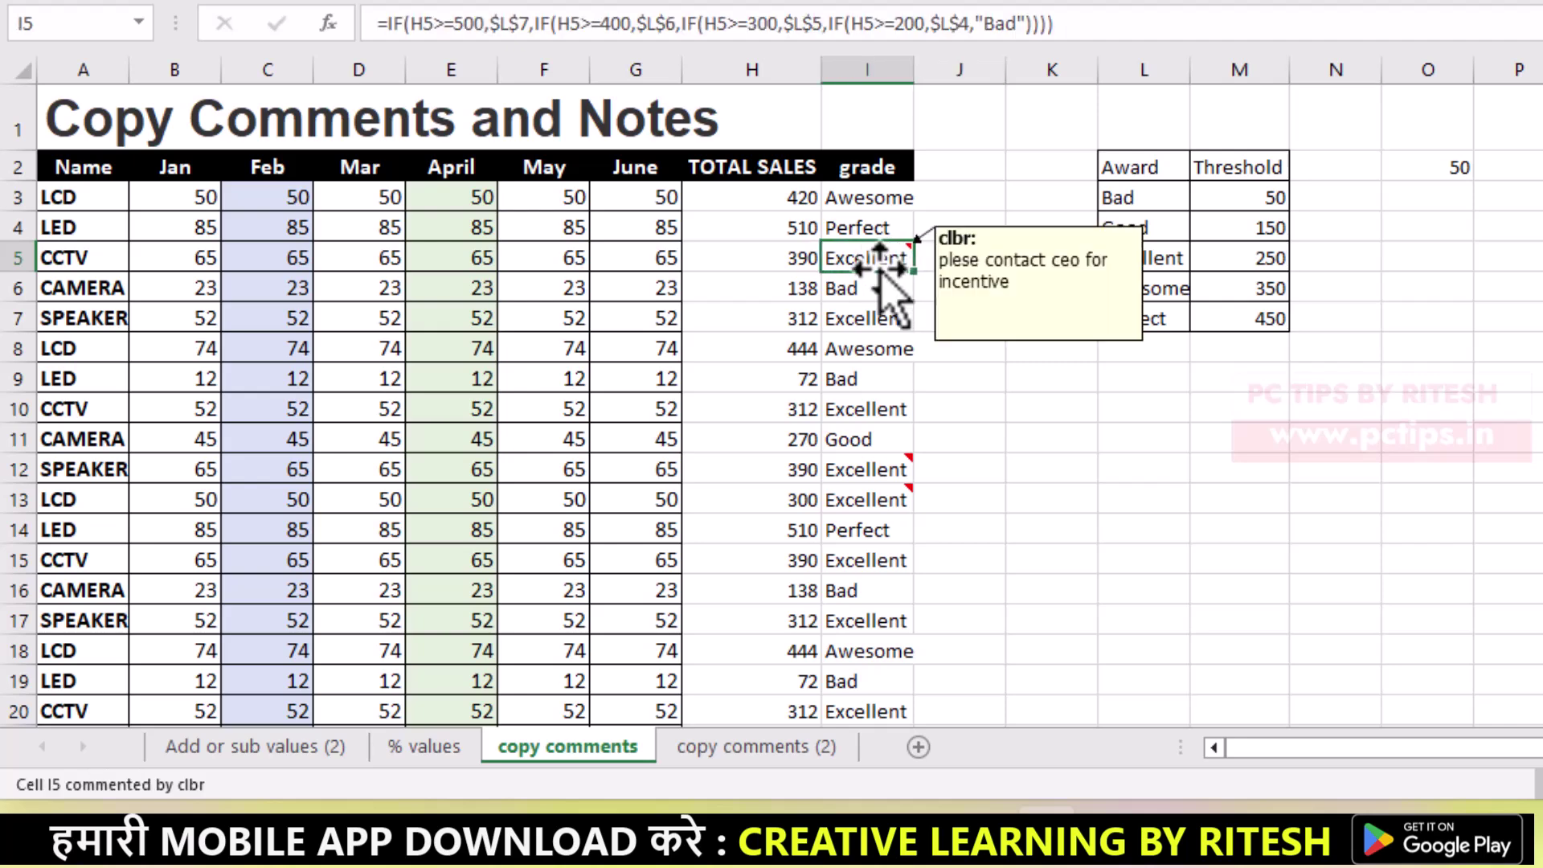
- Copy I5 and Ctrl-select the Excellent grades I15, I17, I20 and I21
key(ctrl+c)
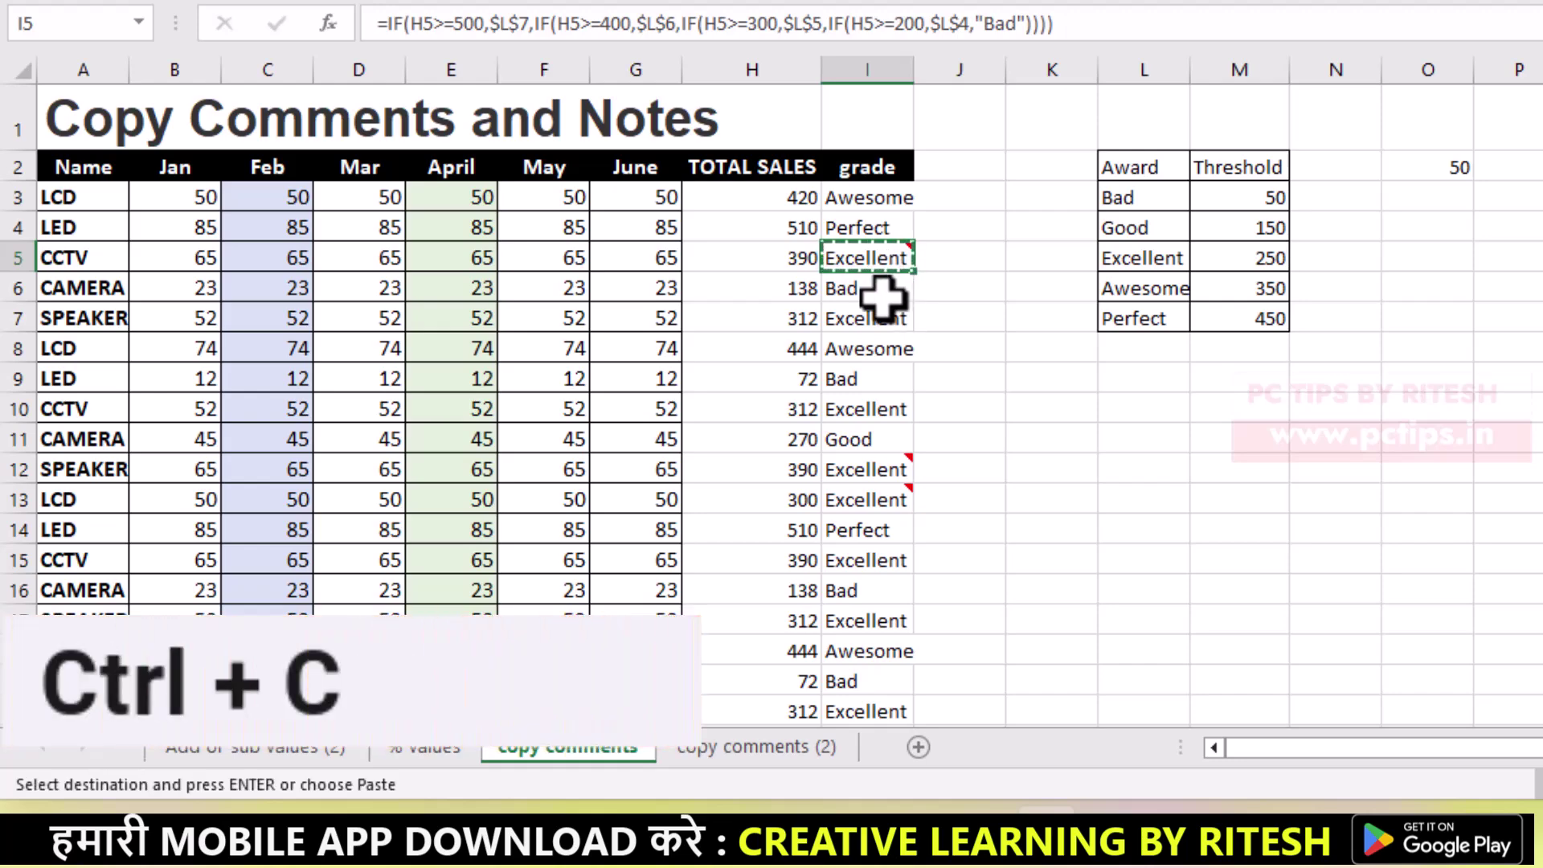
scroll(889, 321, down, 2)
scroll(885, 353, down, 2)
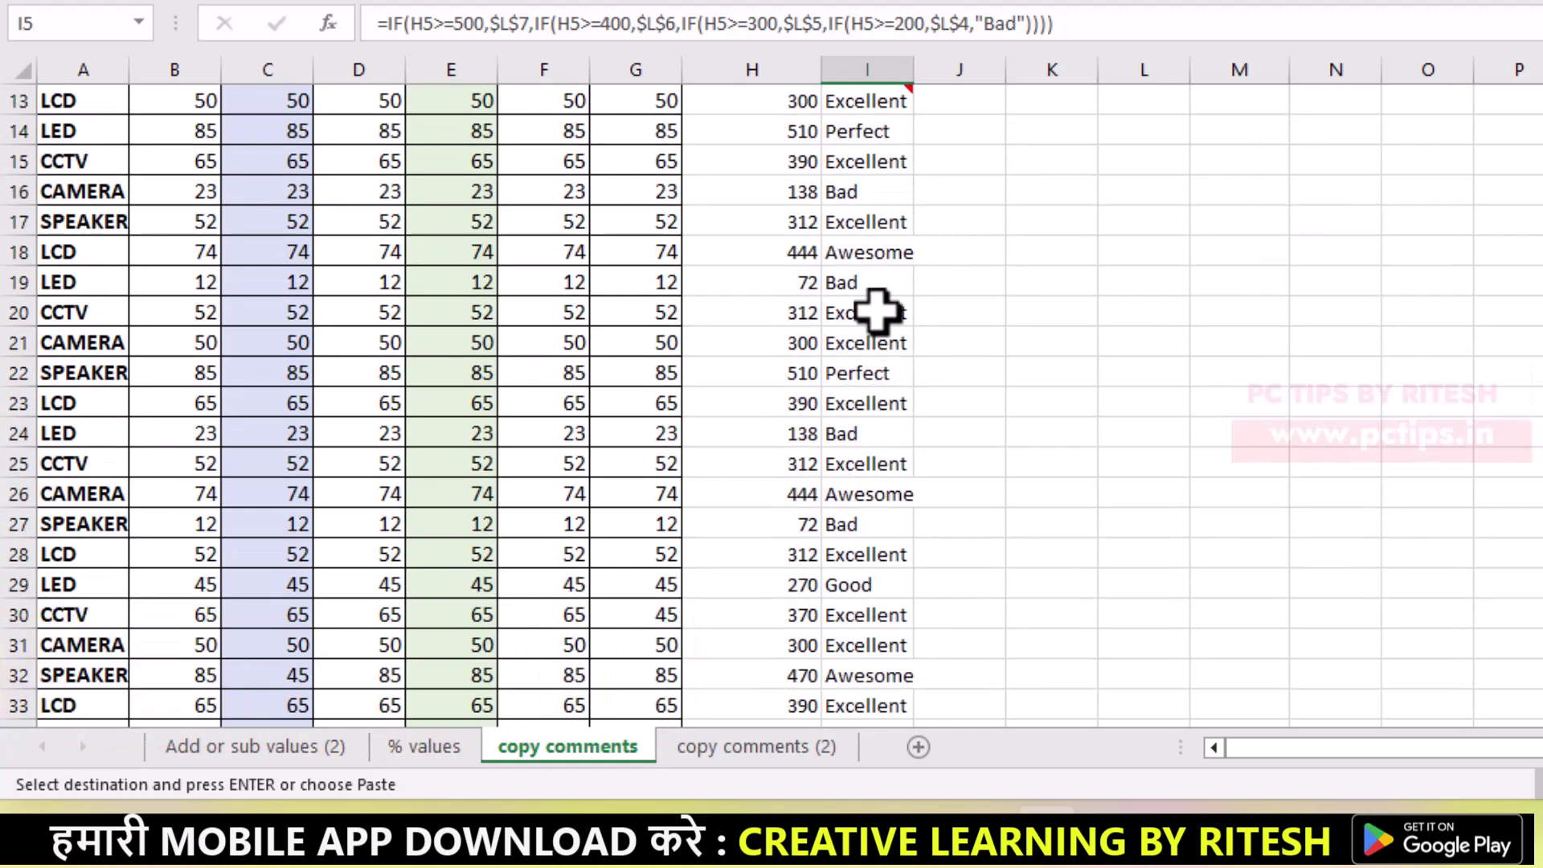
scroll(879, 313, up, 2)
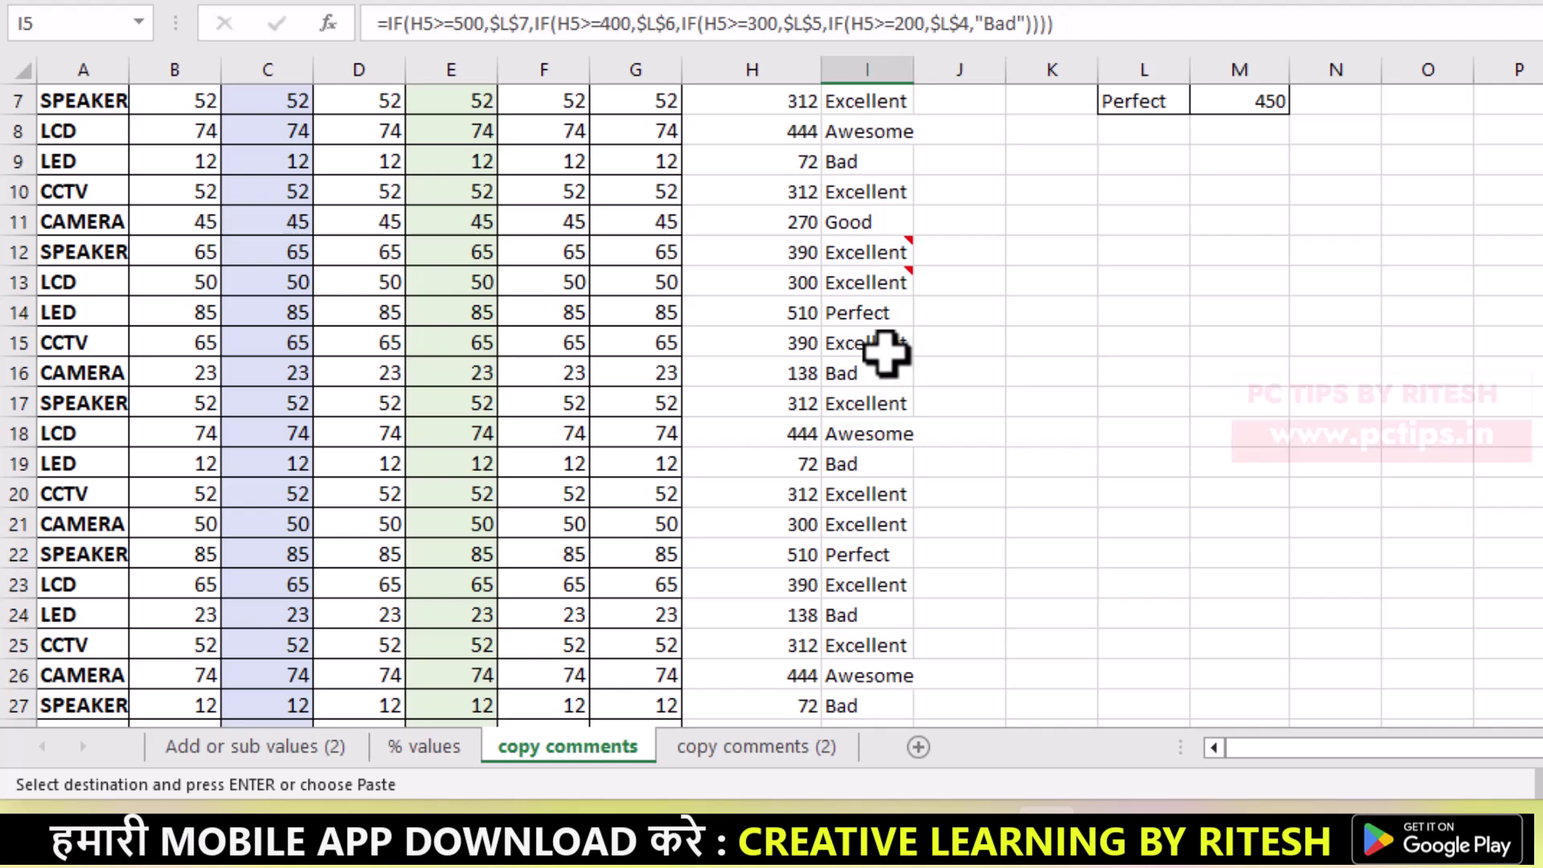
click(887, 343)
ctrl+click(881, 405)
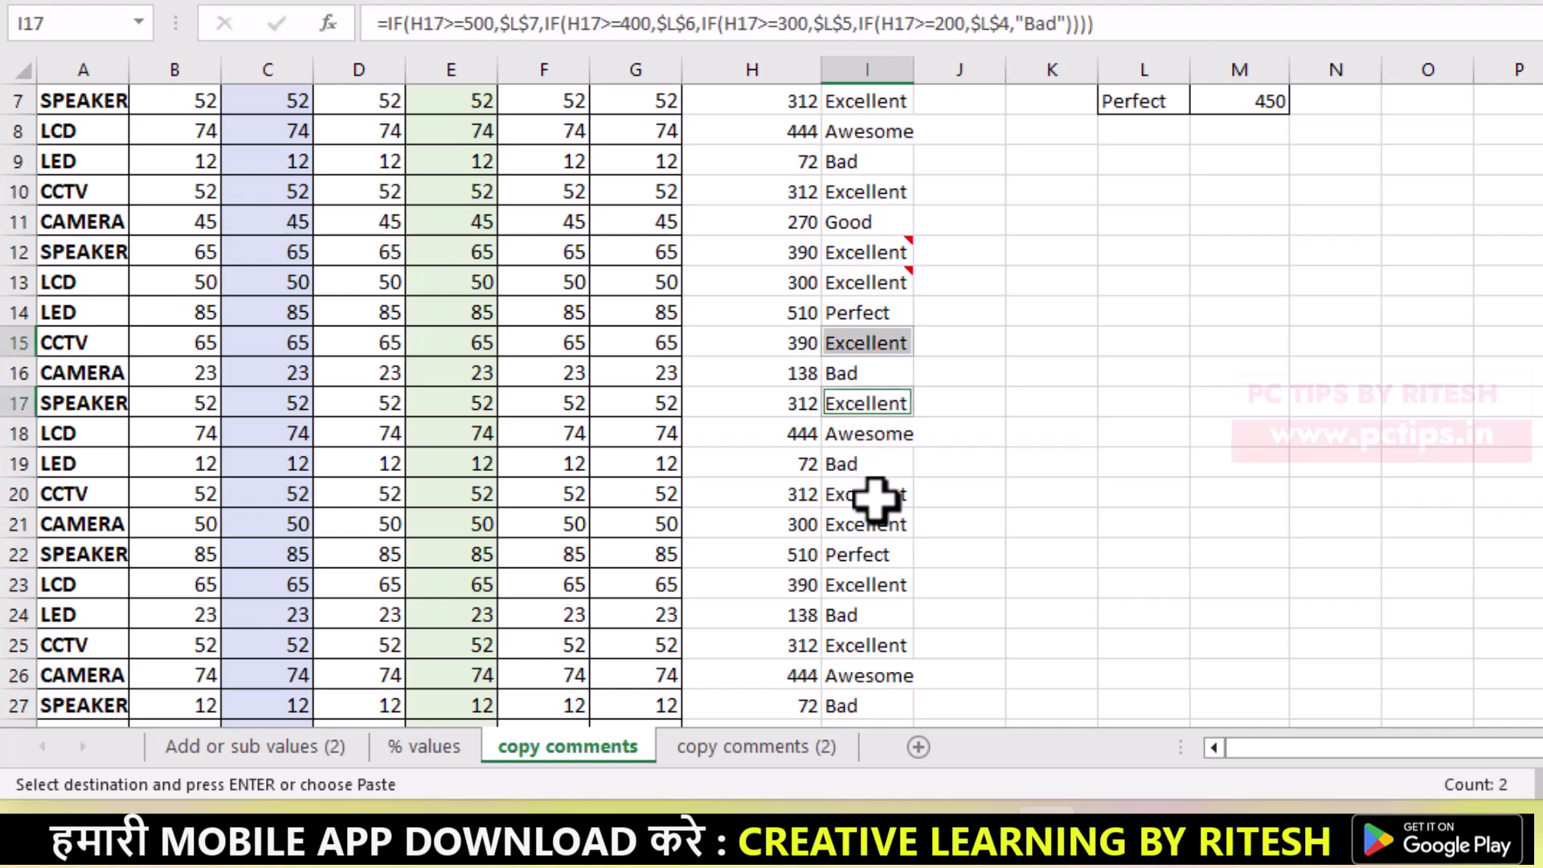
ctrl+click(876, 494)
ctrl+click(879, 524)
- Add Excellent grades I23, I25 and I28 to the selection and open Paste Special
scroll(882, 499, down, 2)
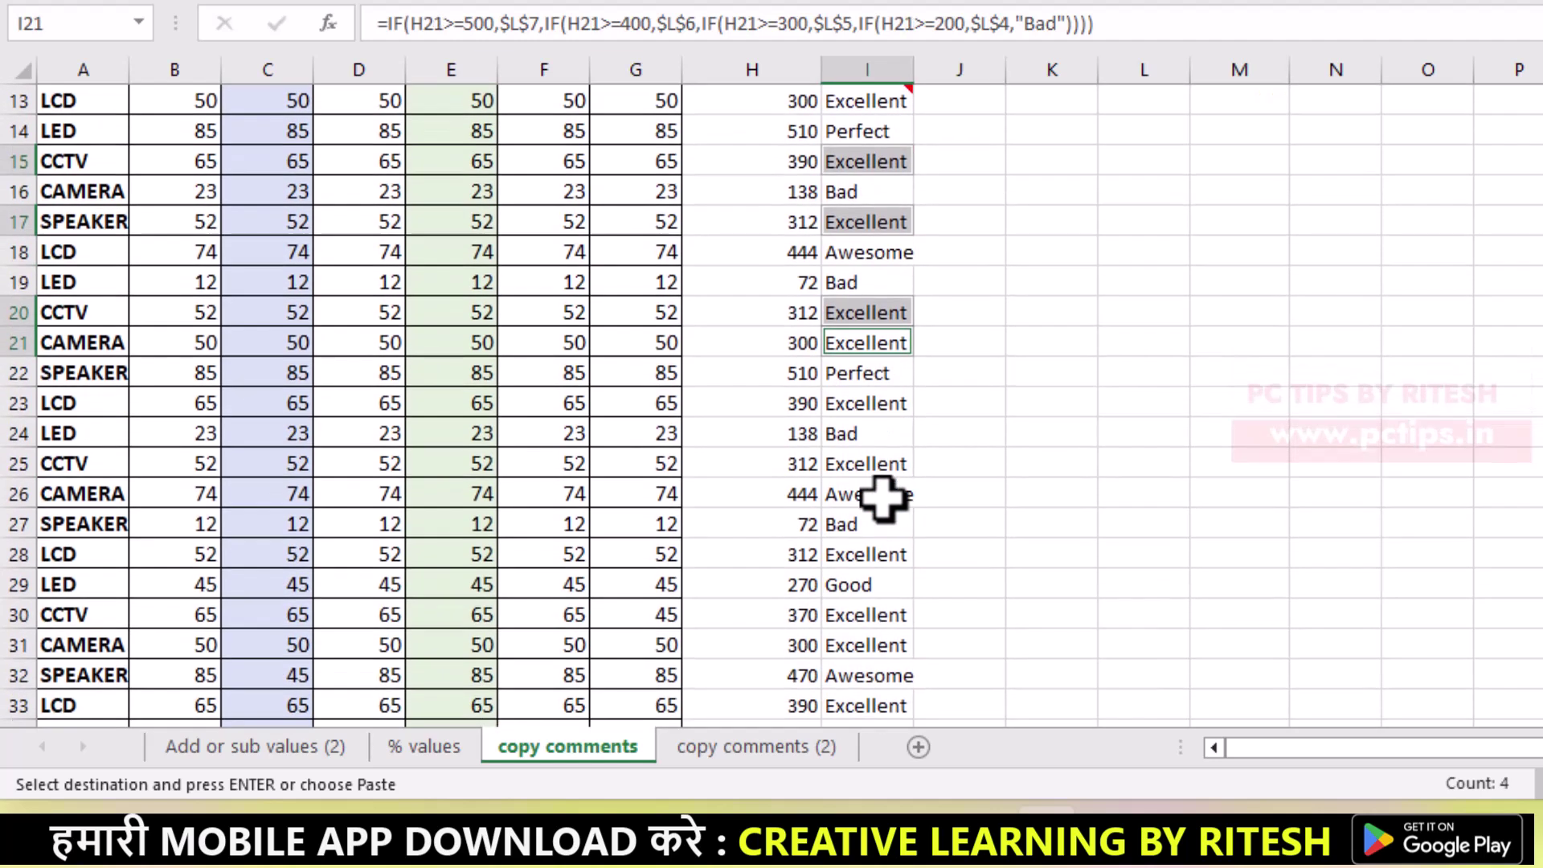
ctrl+click(866, 402)
ctrl+click(866, 464)
ctrl+click(866, 555)
scroll(870, 523, up, 1)
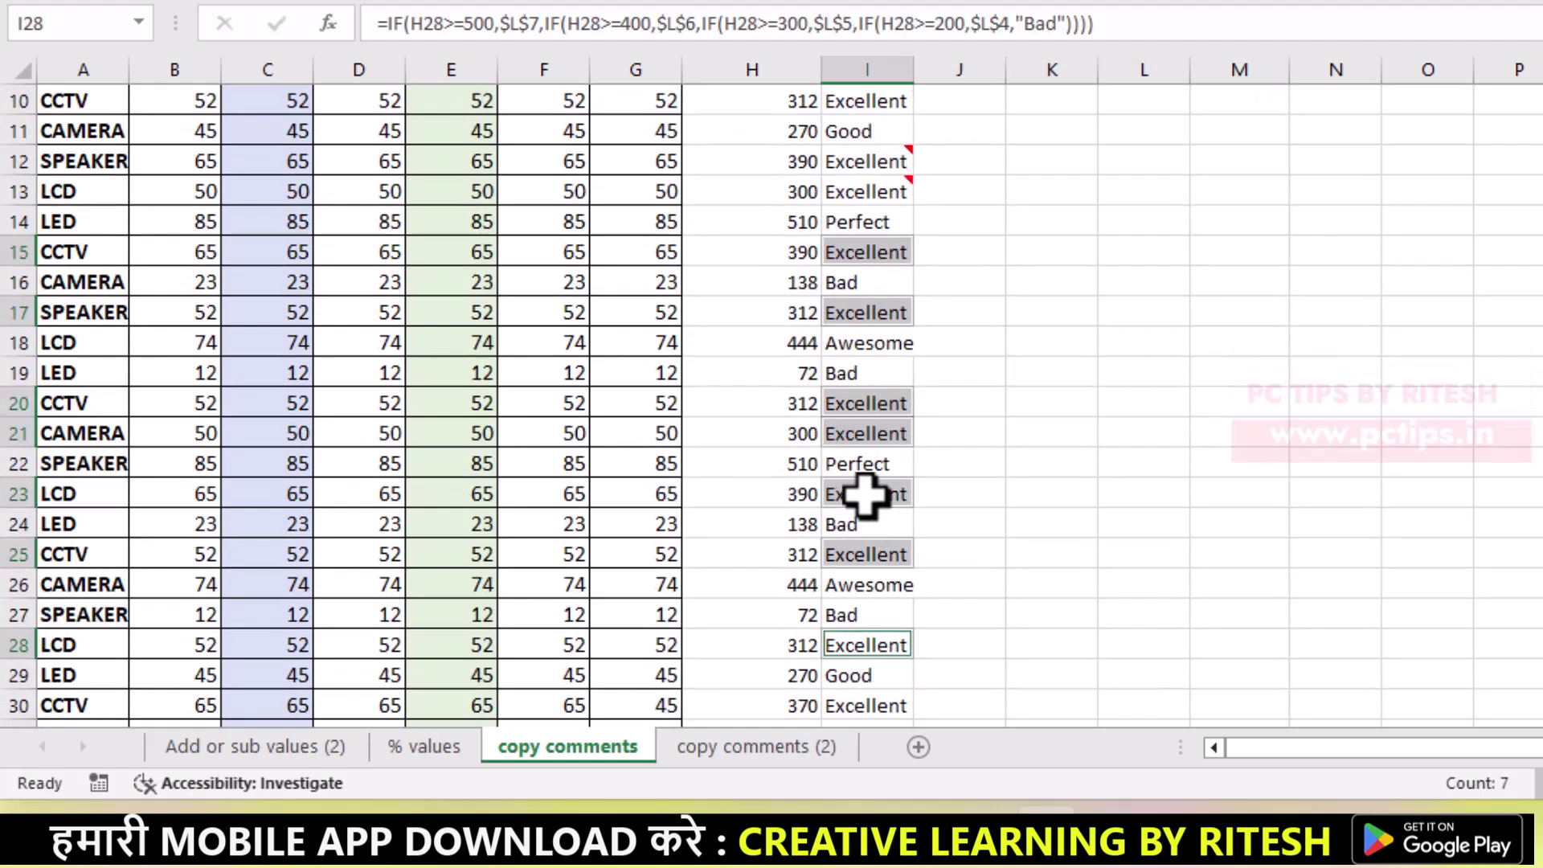
key(ctrl+alt+v)
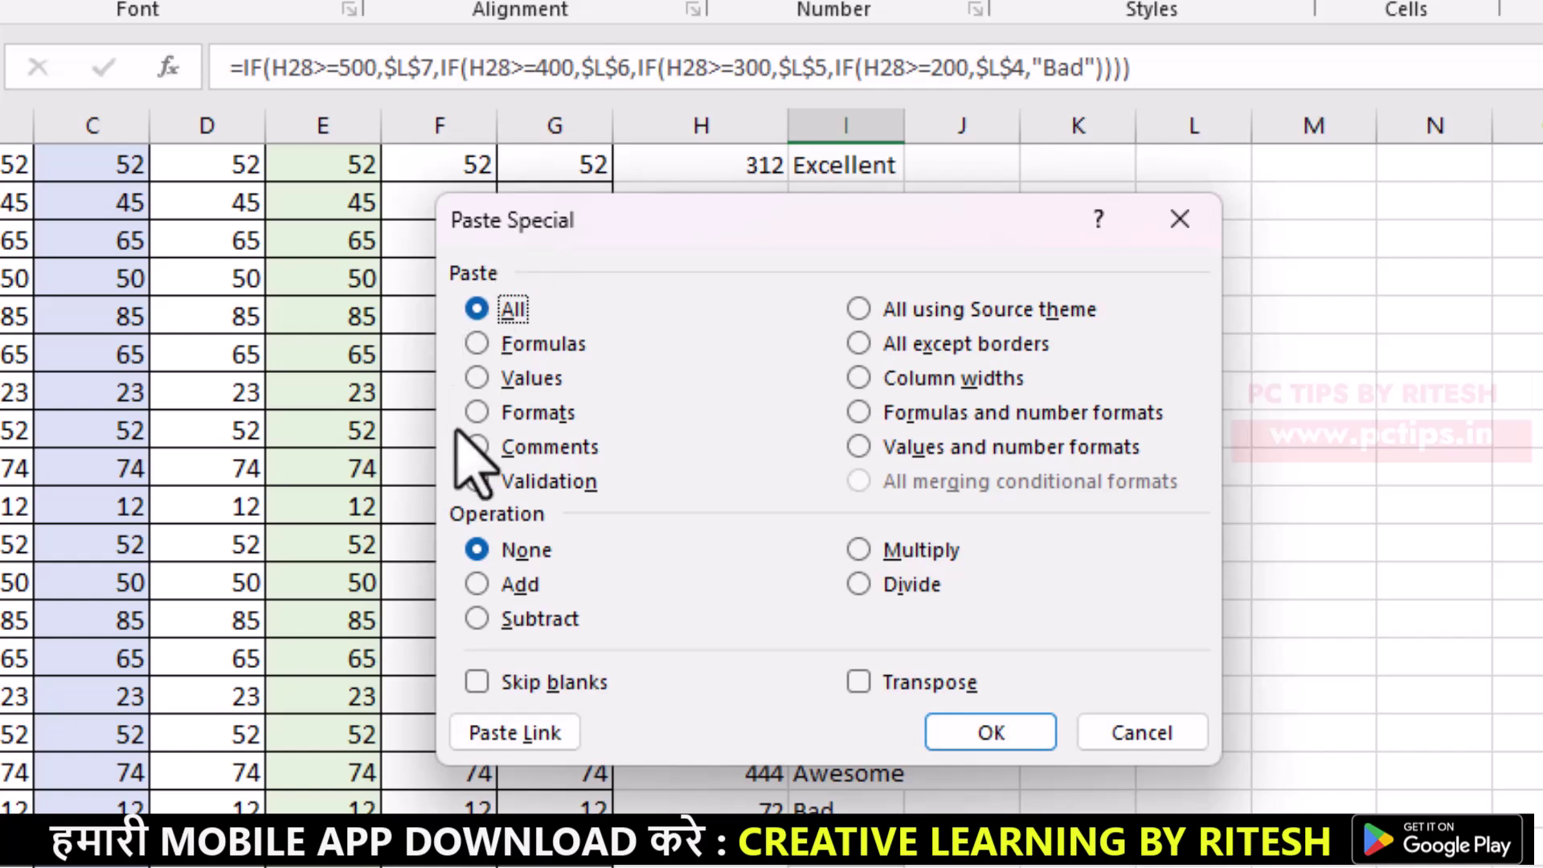
- Paste only the Comments onto the selected Excellent grade cells
click(477, 450)
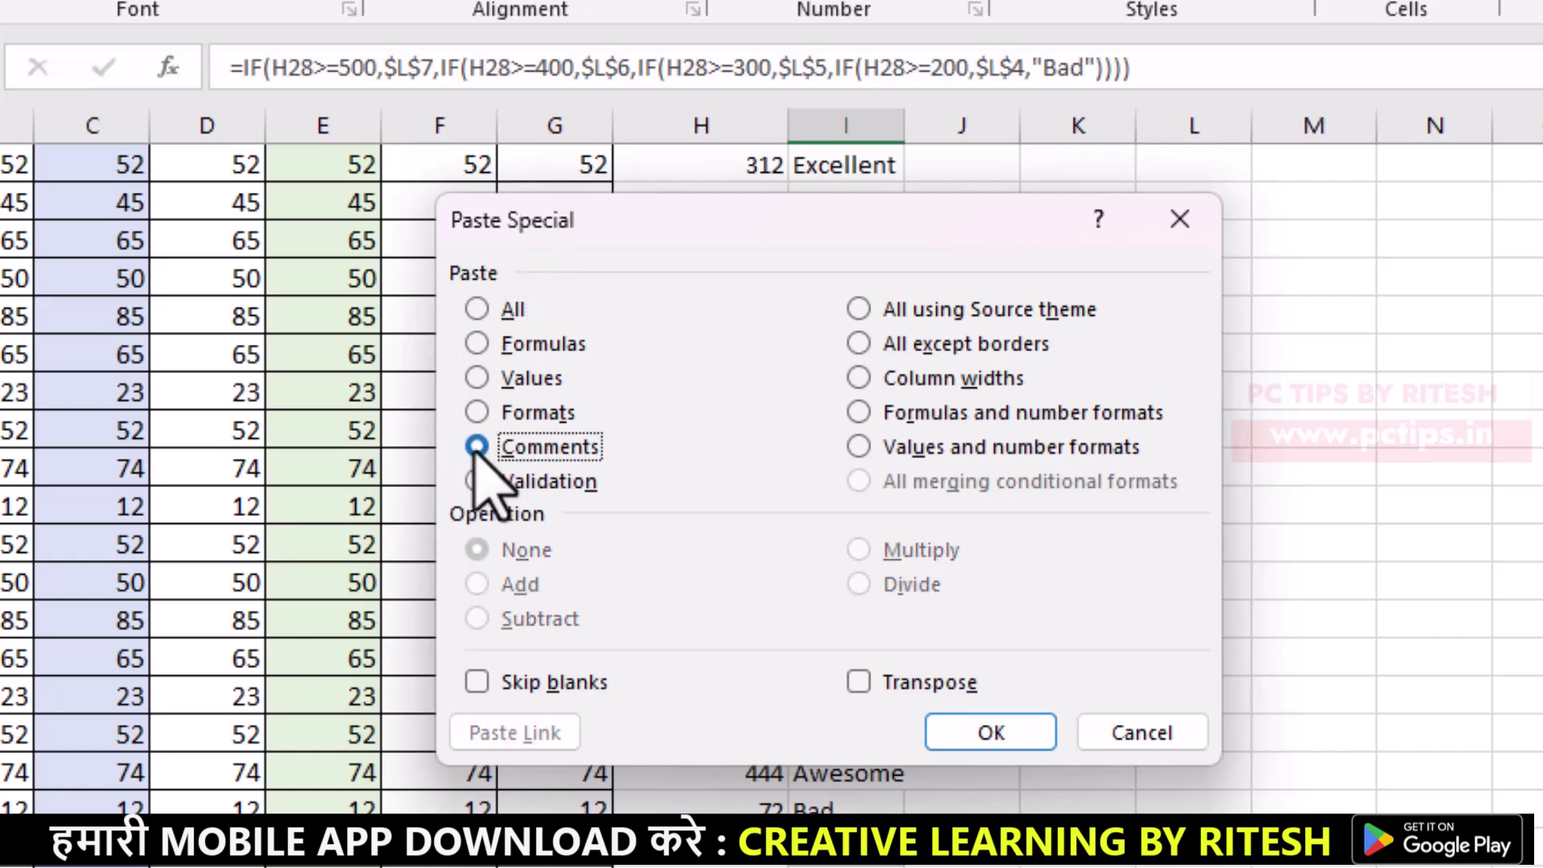
click(991, 732)
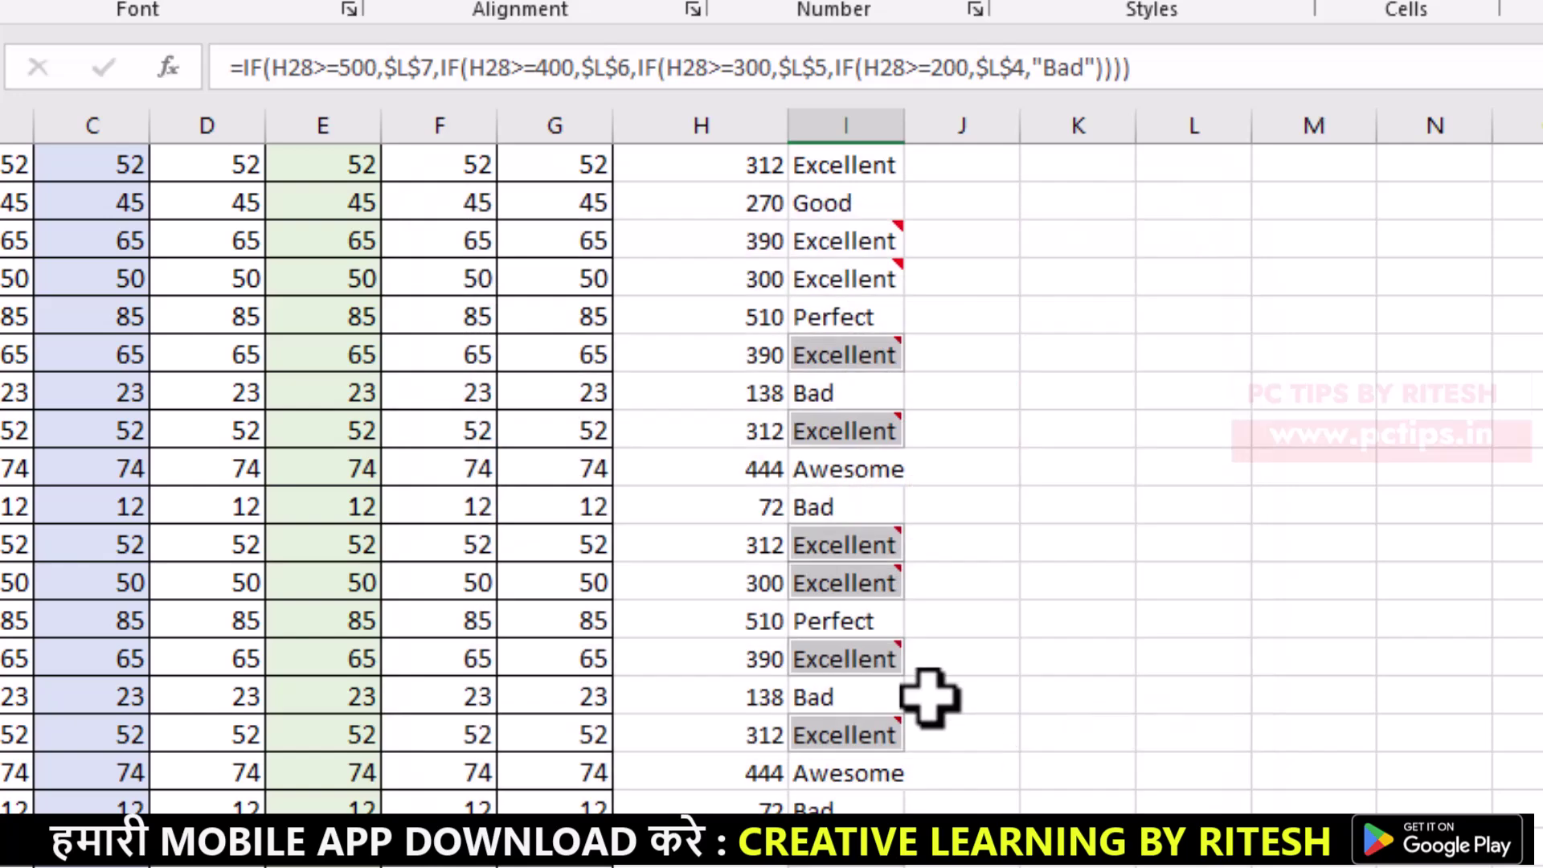
click(939, 656)
- Check the pasted comment on the Excellent grades in rows 20, 21, 23 and 25
click(869, 576)
click(864, 545)
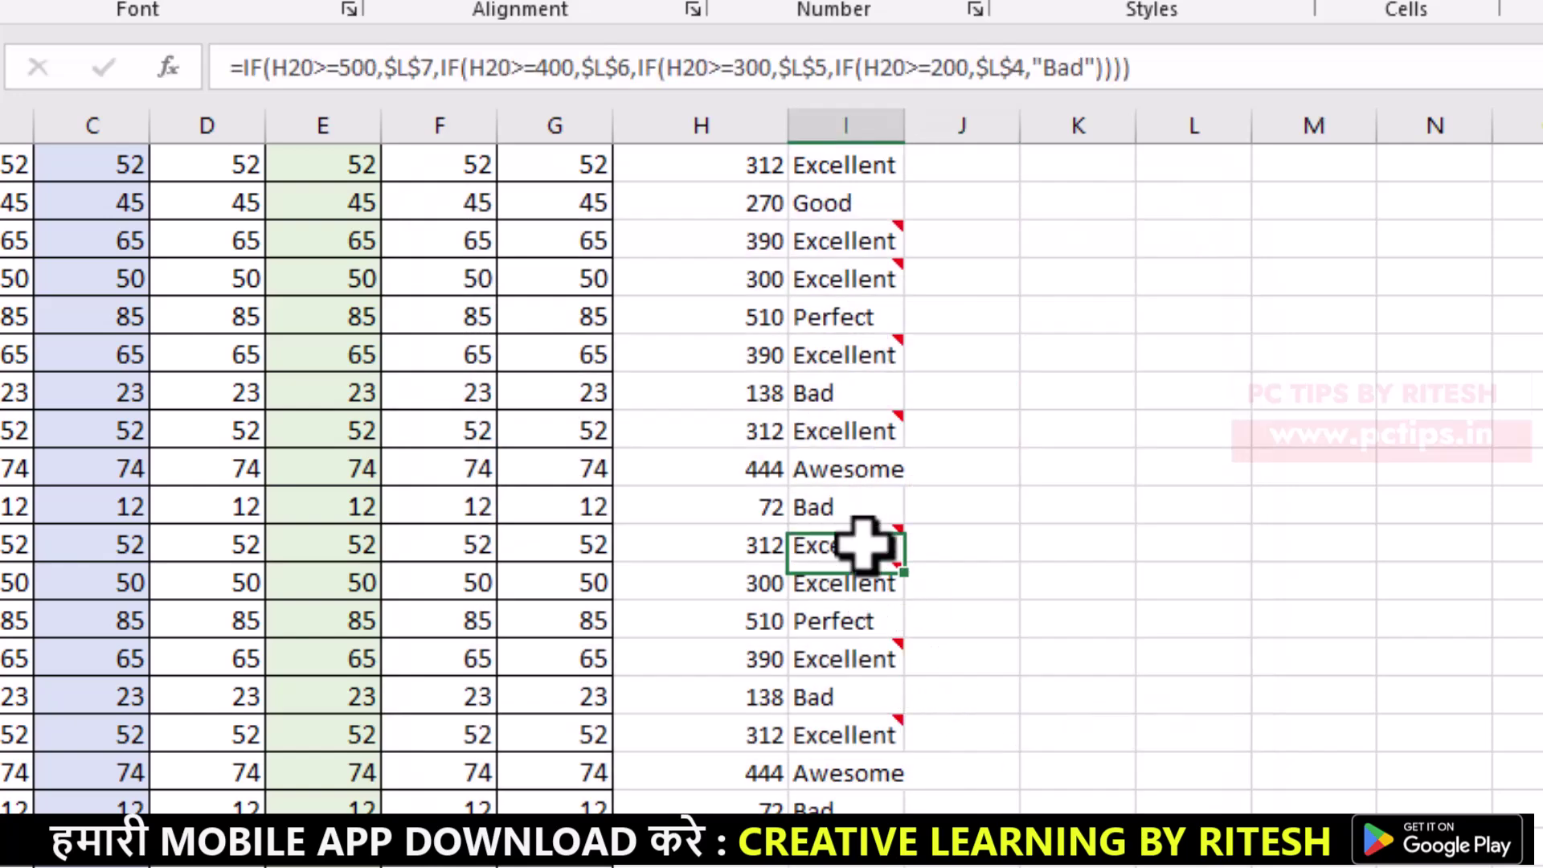
click(856, 585)
click(864, 664)
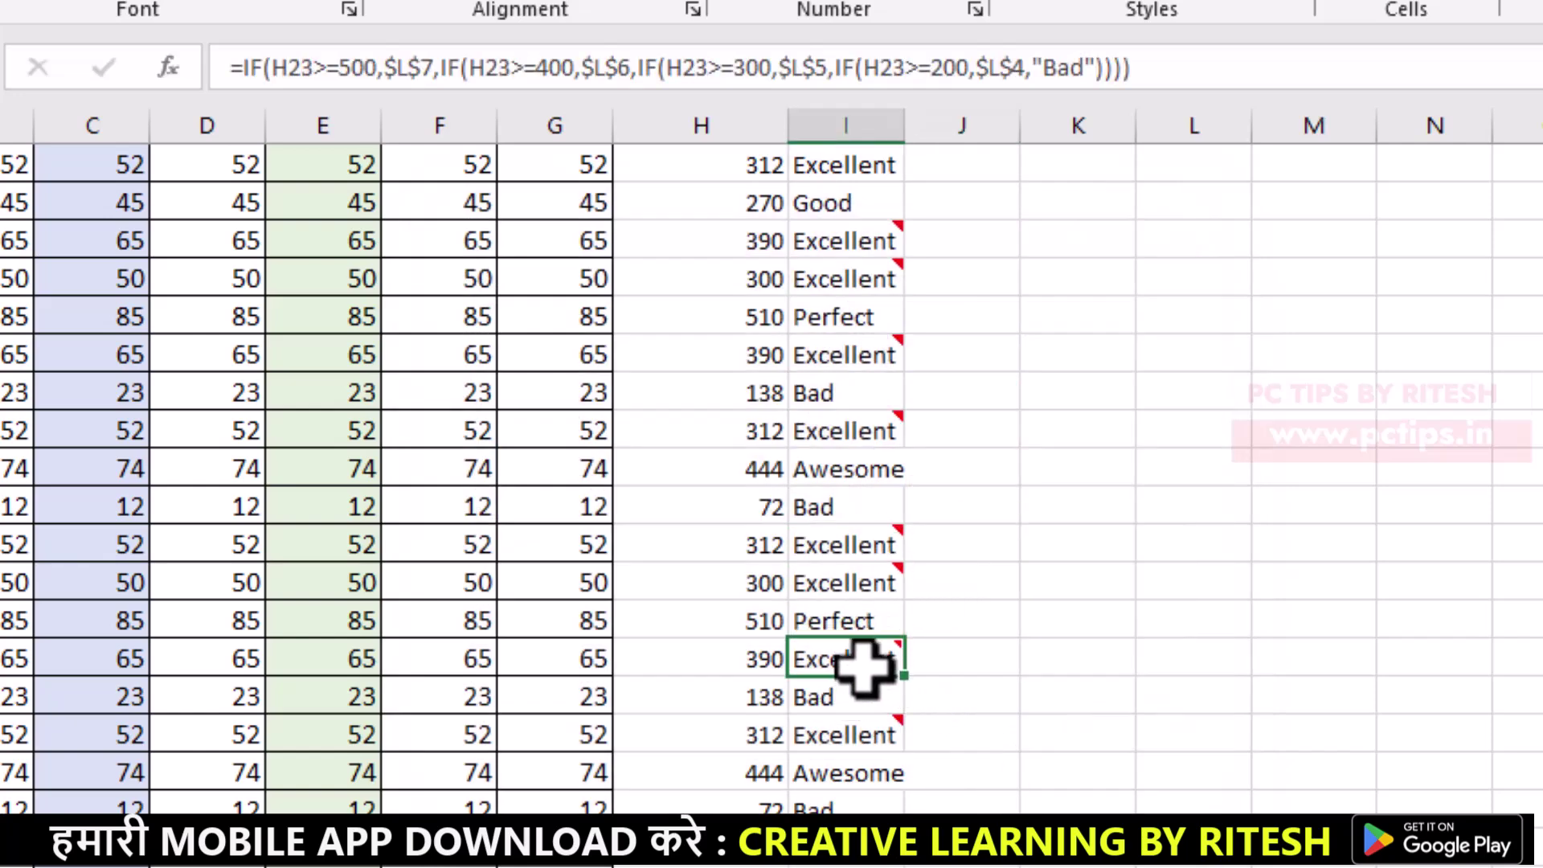
click(882, 738)
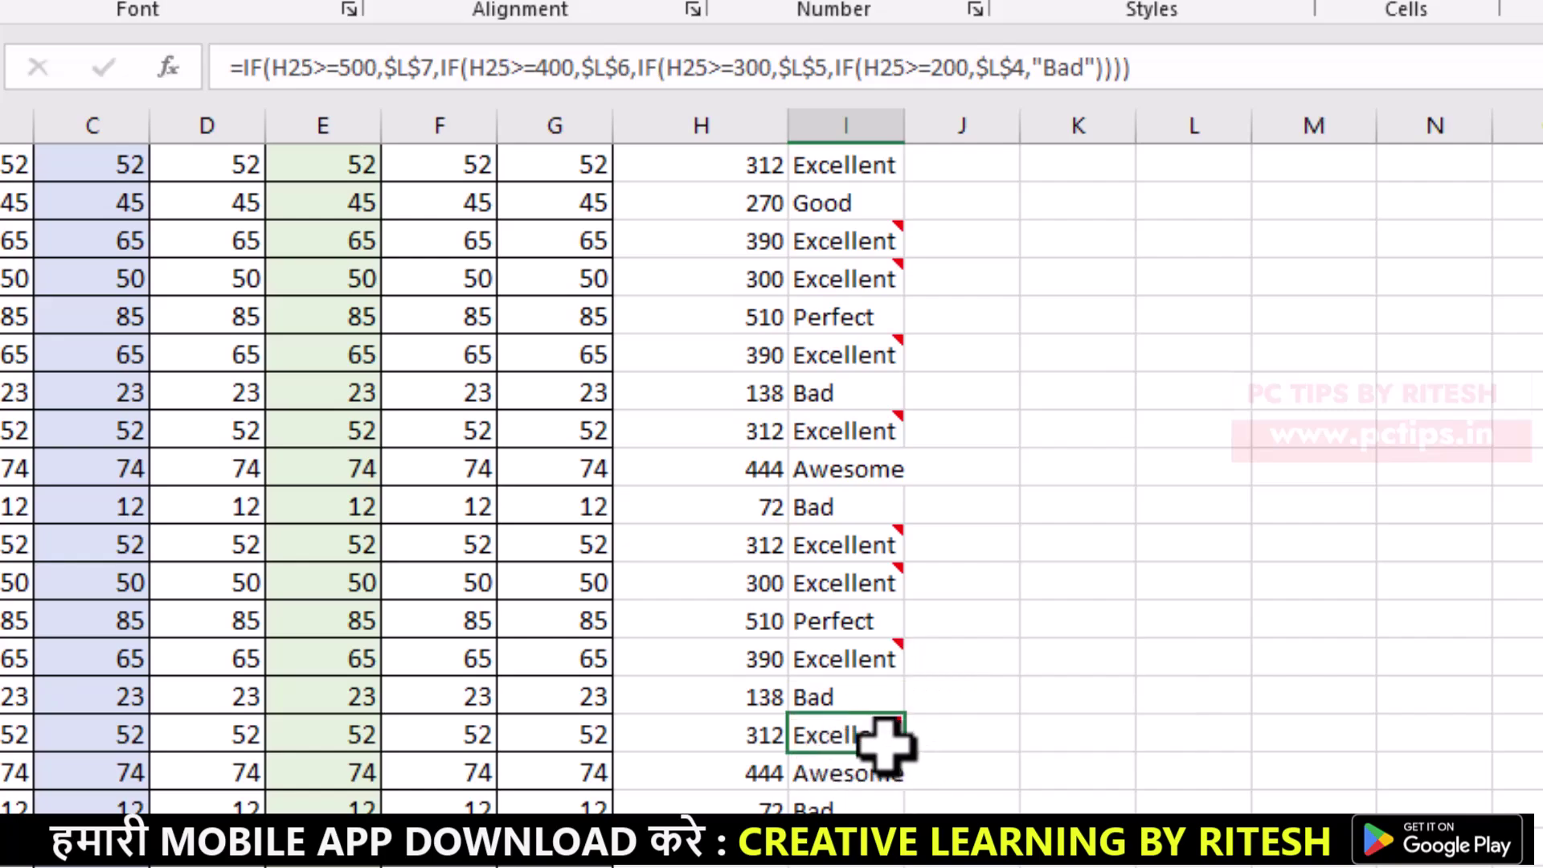
click(894, 652)
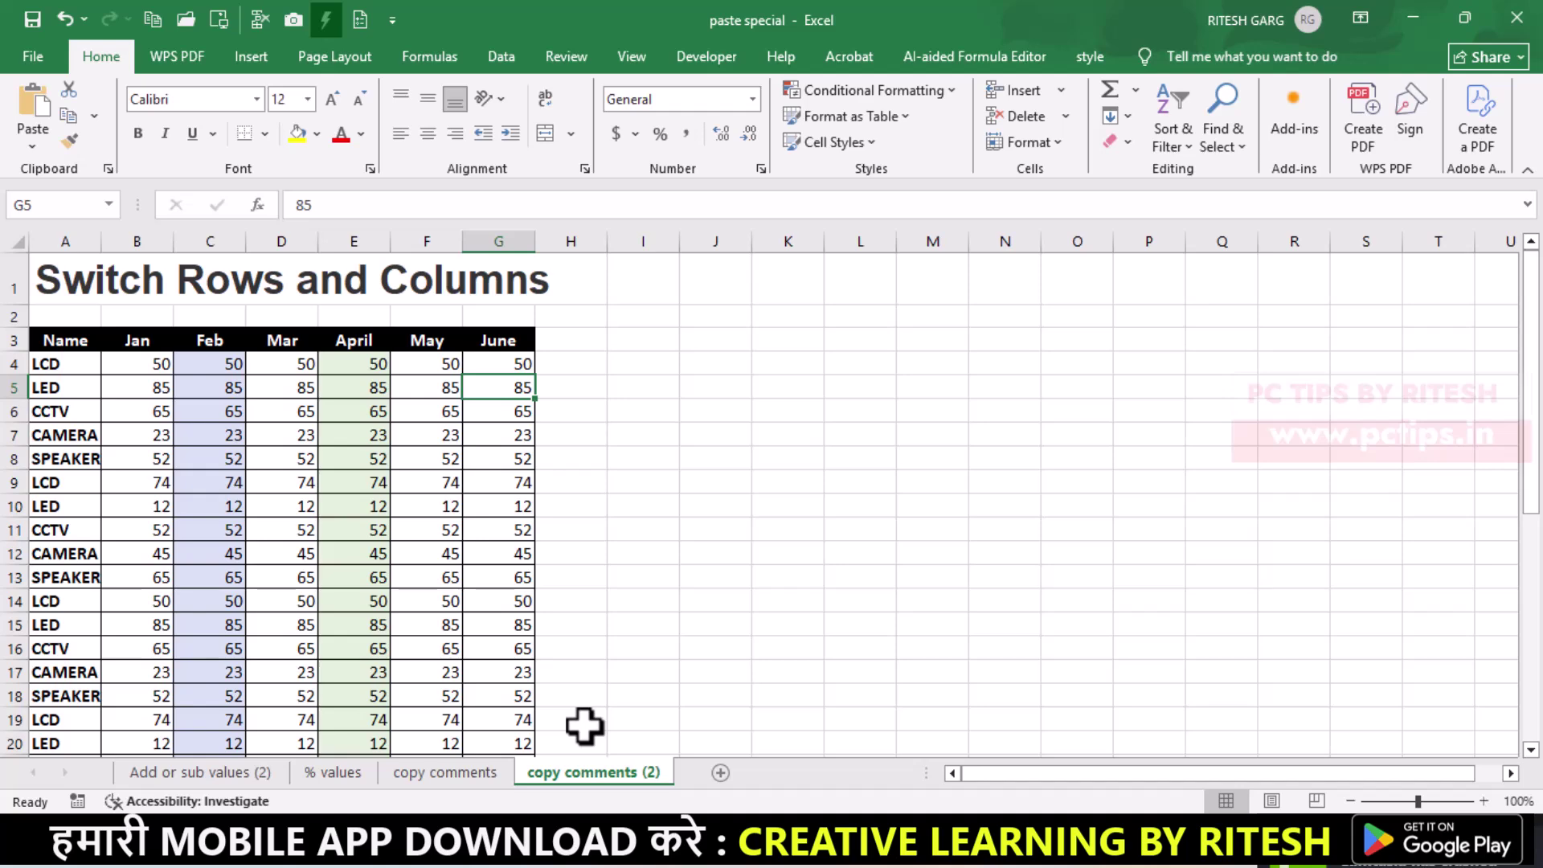
- Copy the product table A3:G39 with Ctrl+Shift+End and select A42 as destination
scroll(89, 346, down, 1)
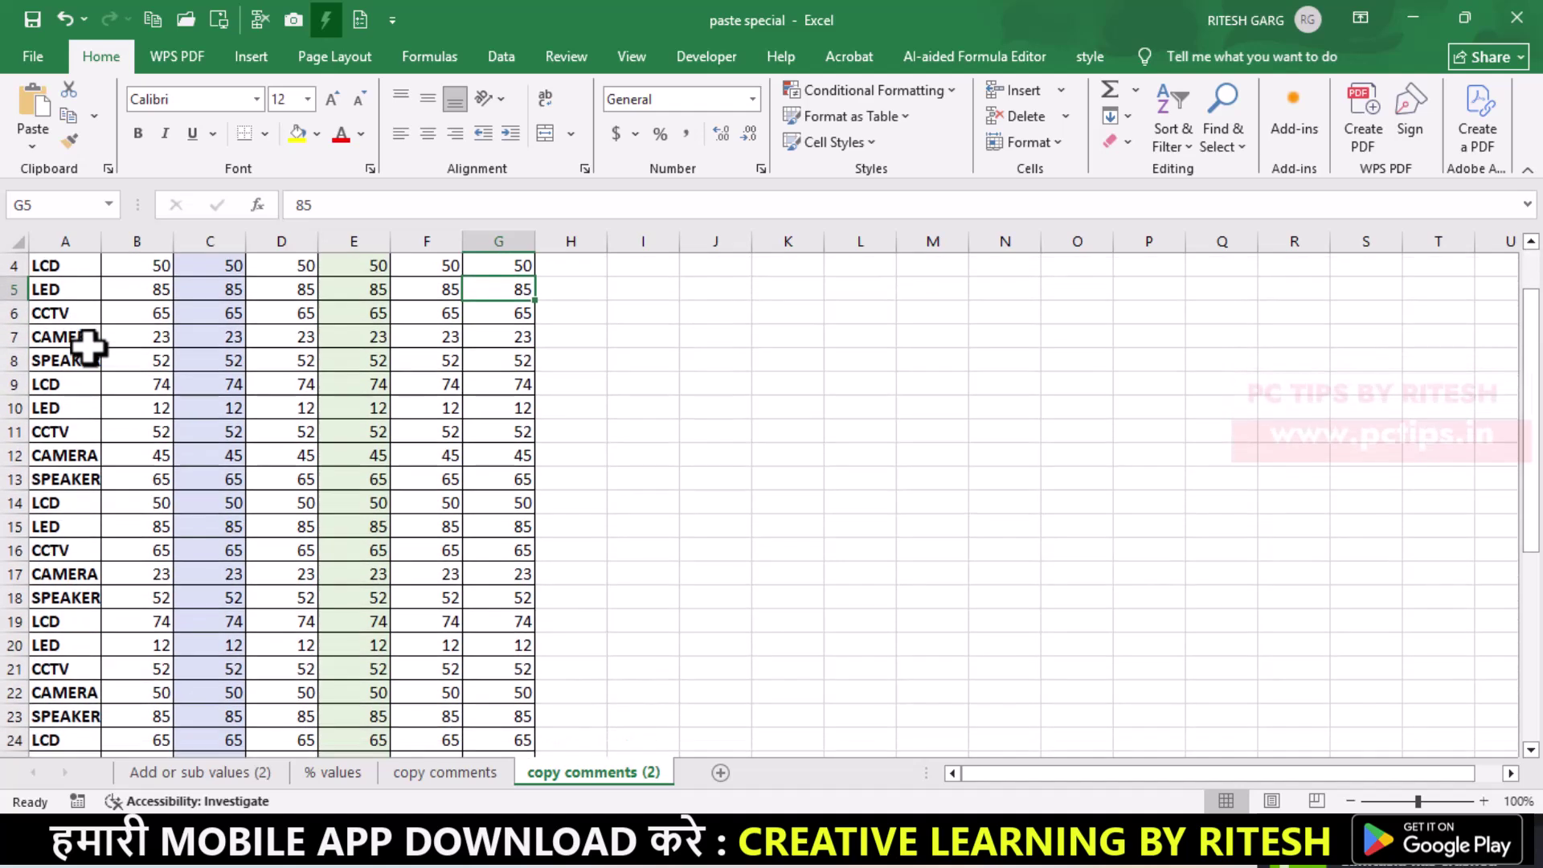
scroll(91, 344, up, 1)
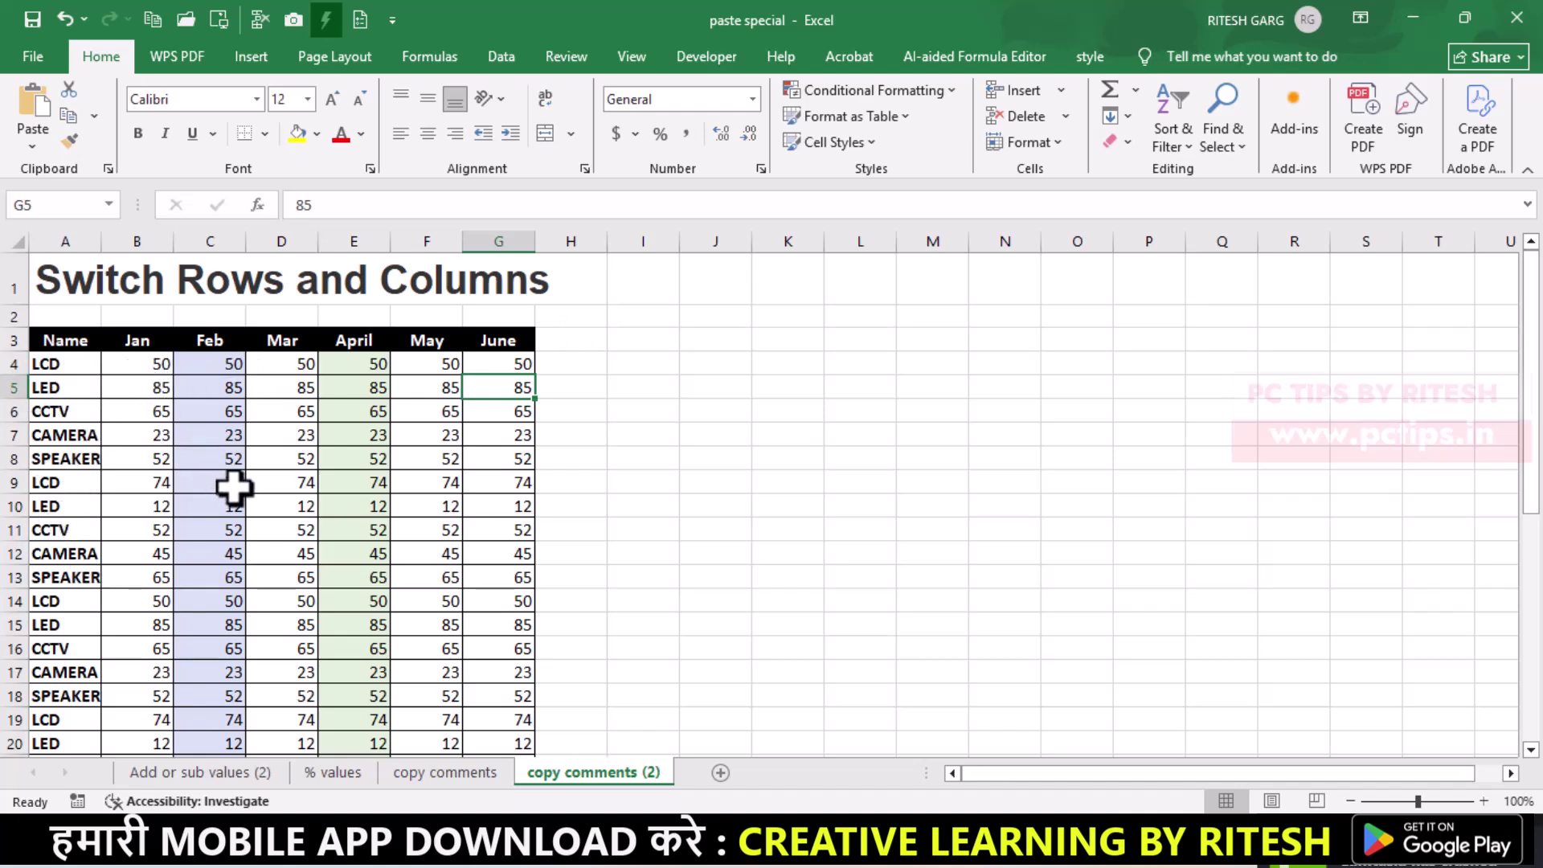
scroll(237, 491, down, 1)
scroll(241, 492, up, 1)
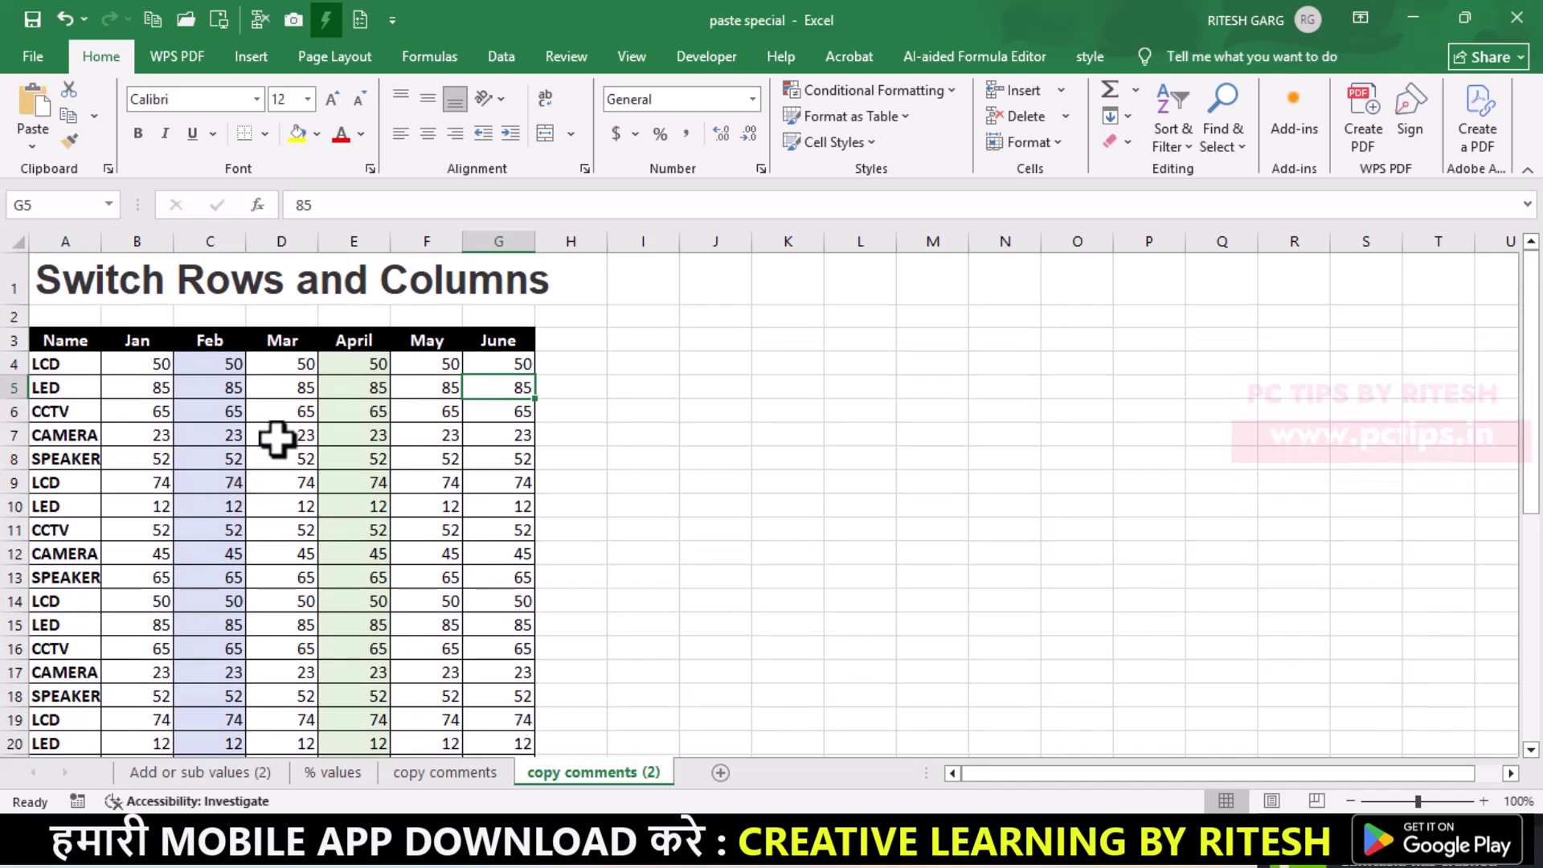
click(64, 344)
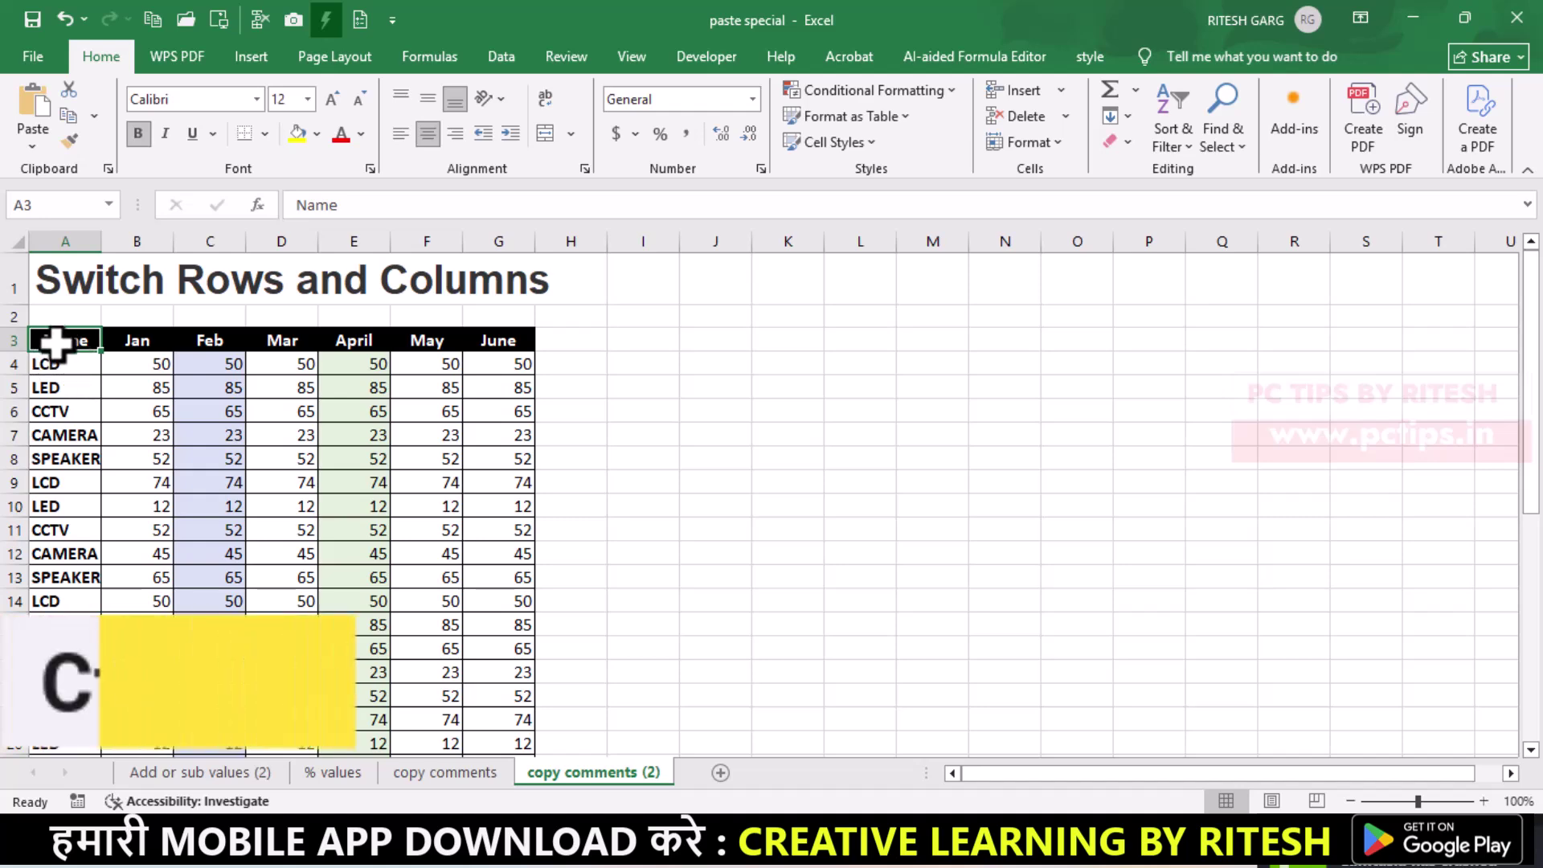
key(ctrl+shift+End)
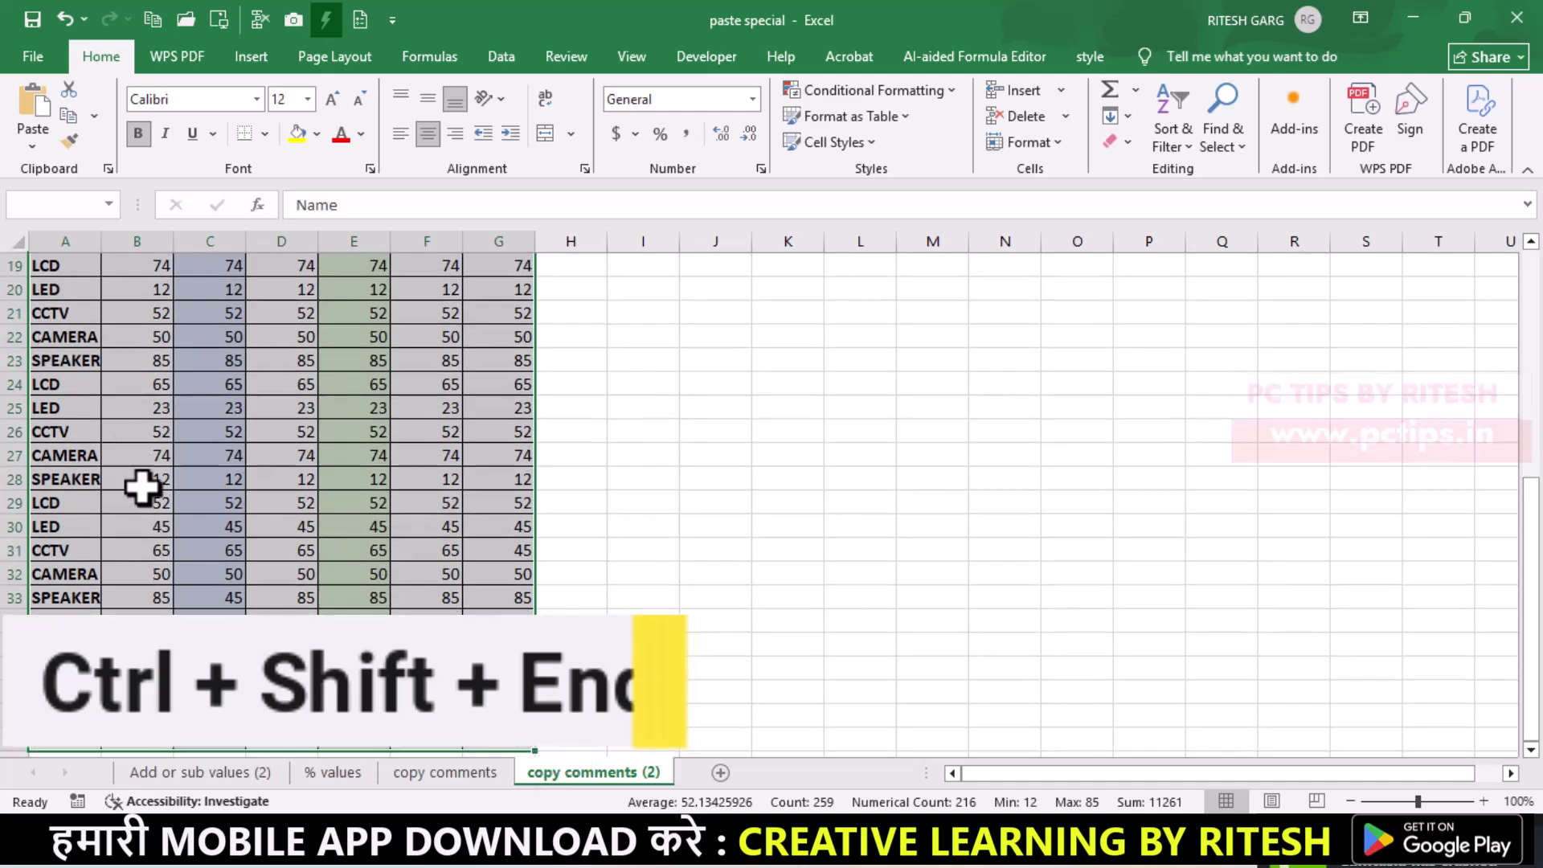
scroll(153, 498, down, 3)
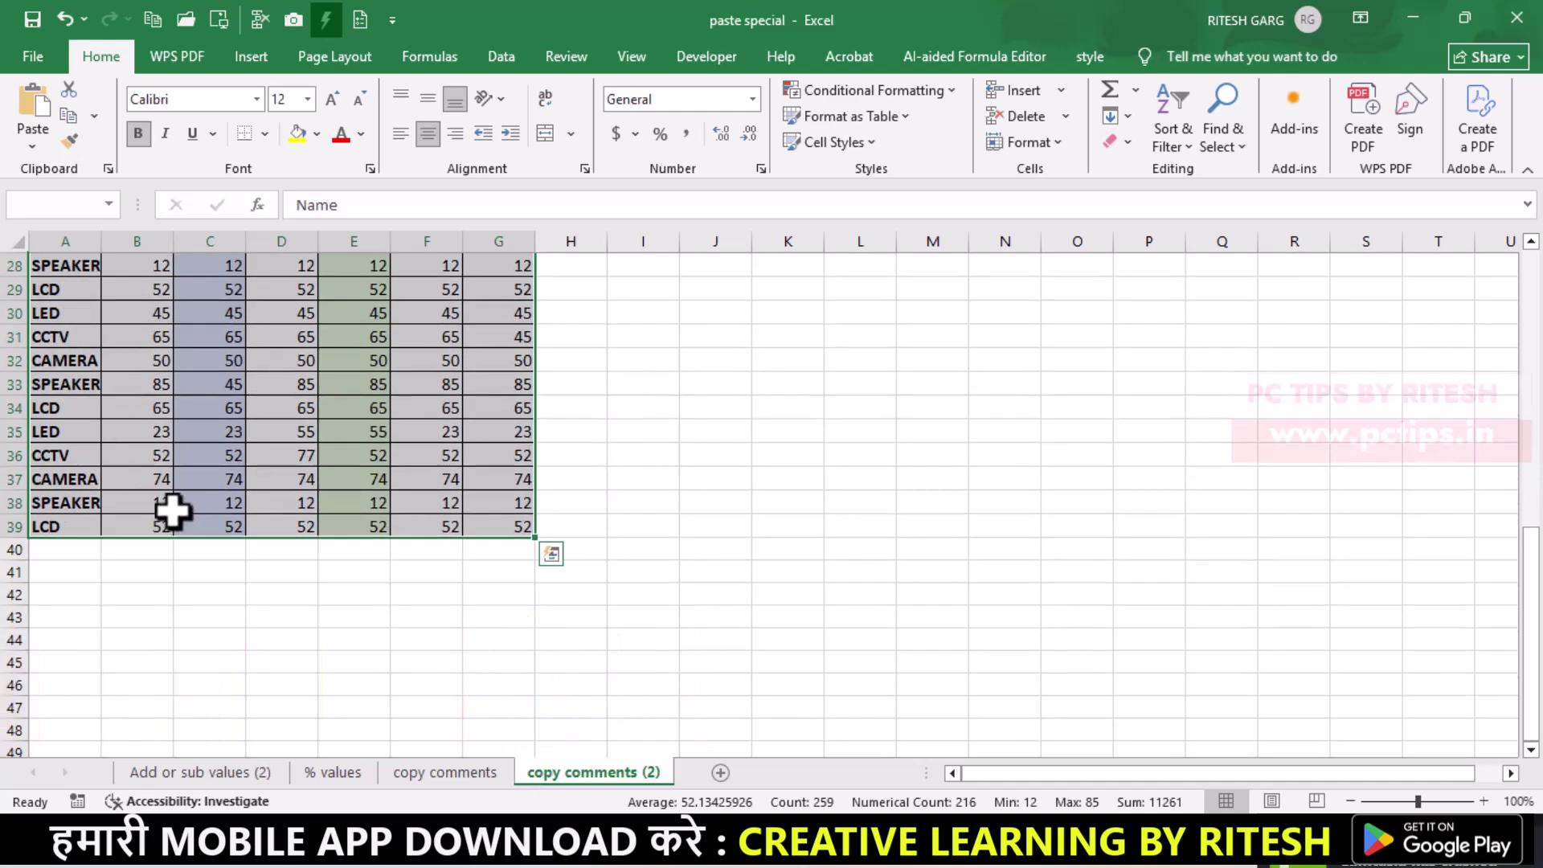
key(ctrl+c)
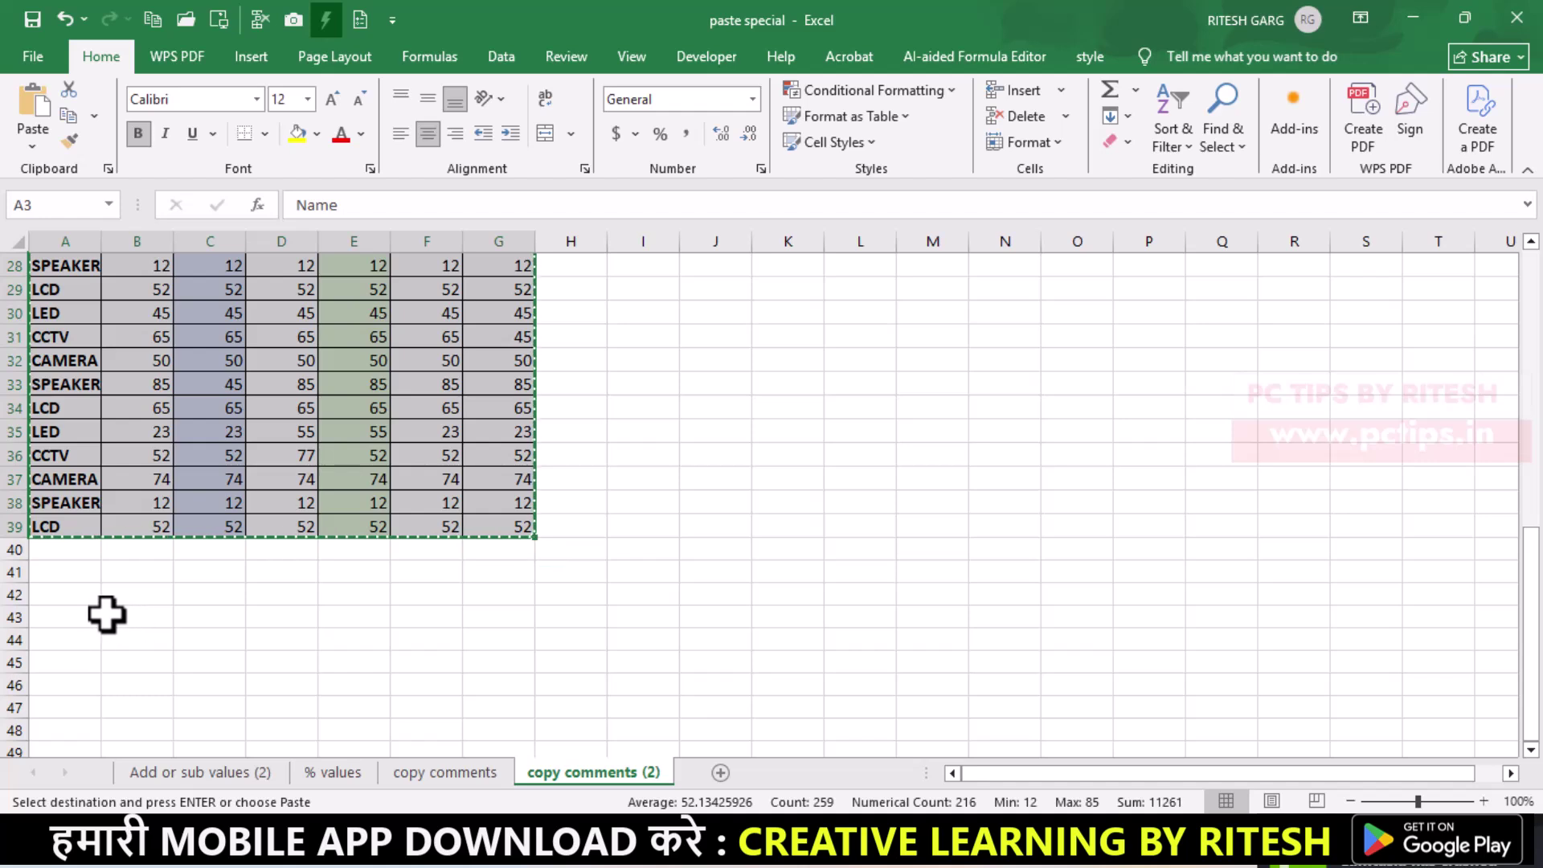
click(70, 598)
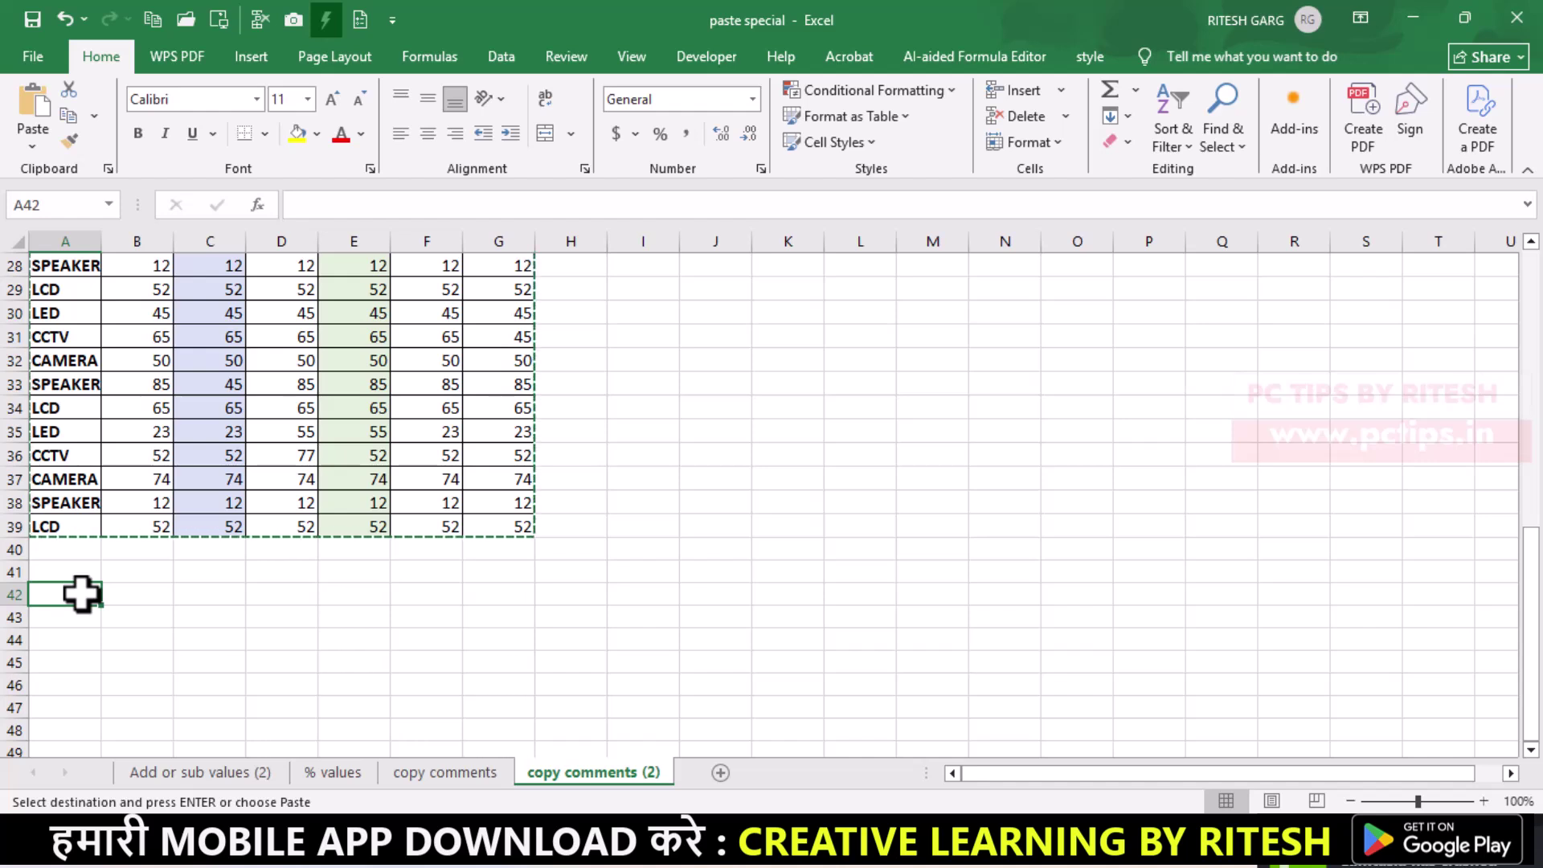
- Paste the copied table at A42 with Transpose ticked, then review the result
key(ctrl+alt+v)
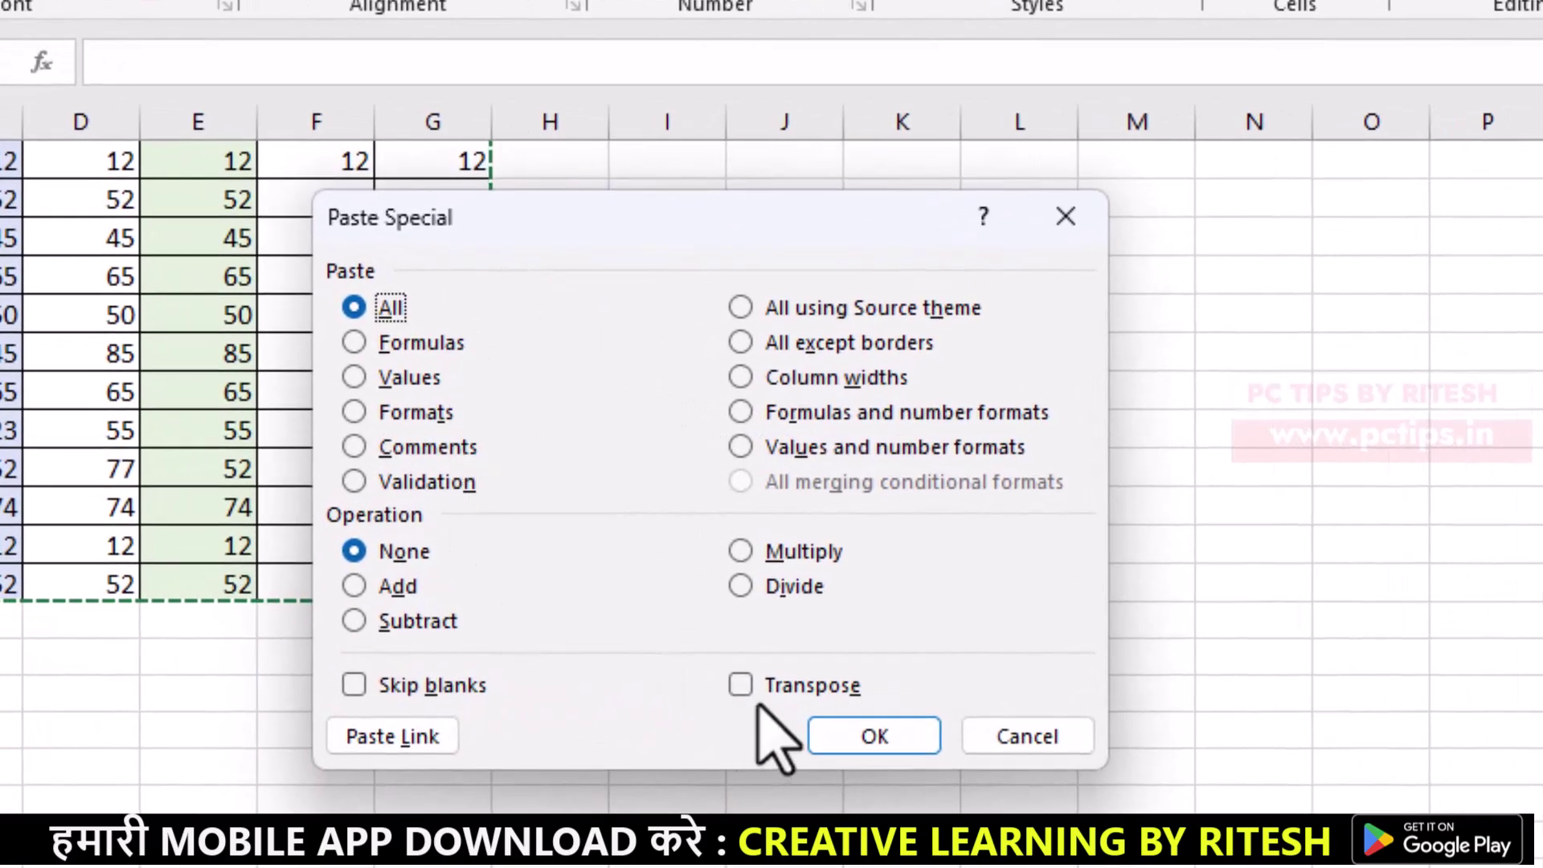
click(741, 685)
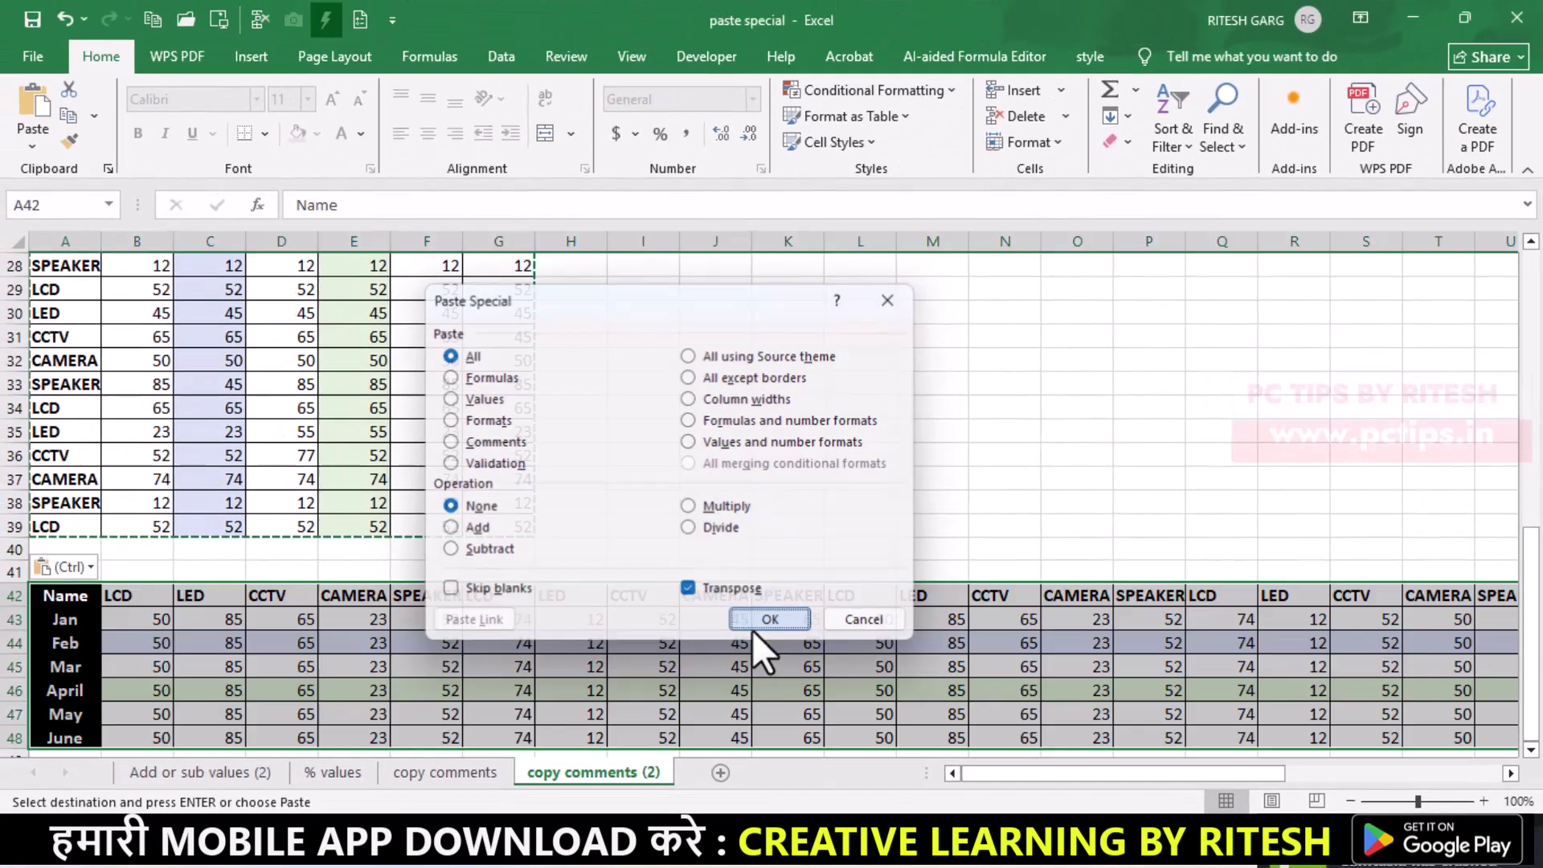
click(752, 630)
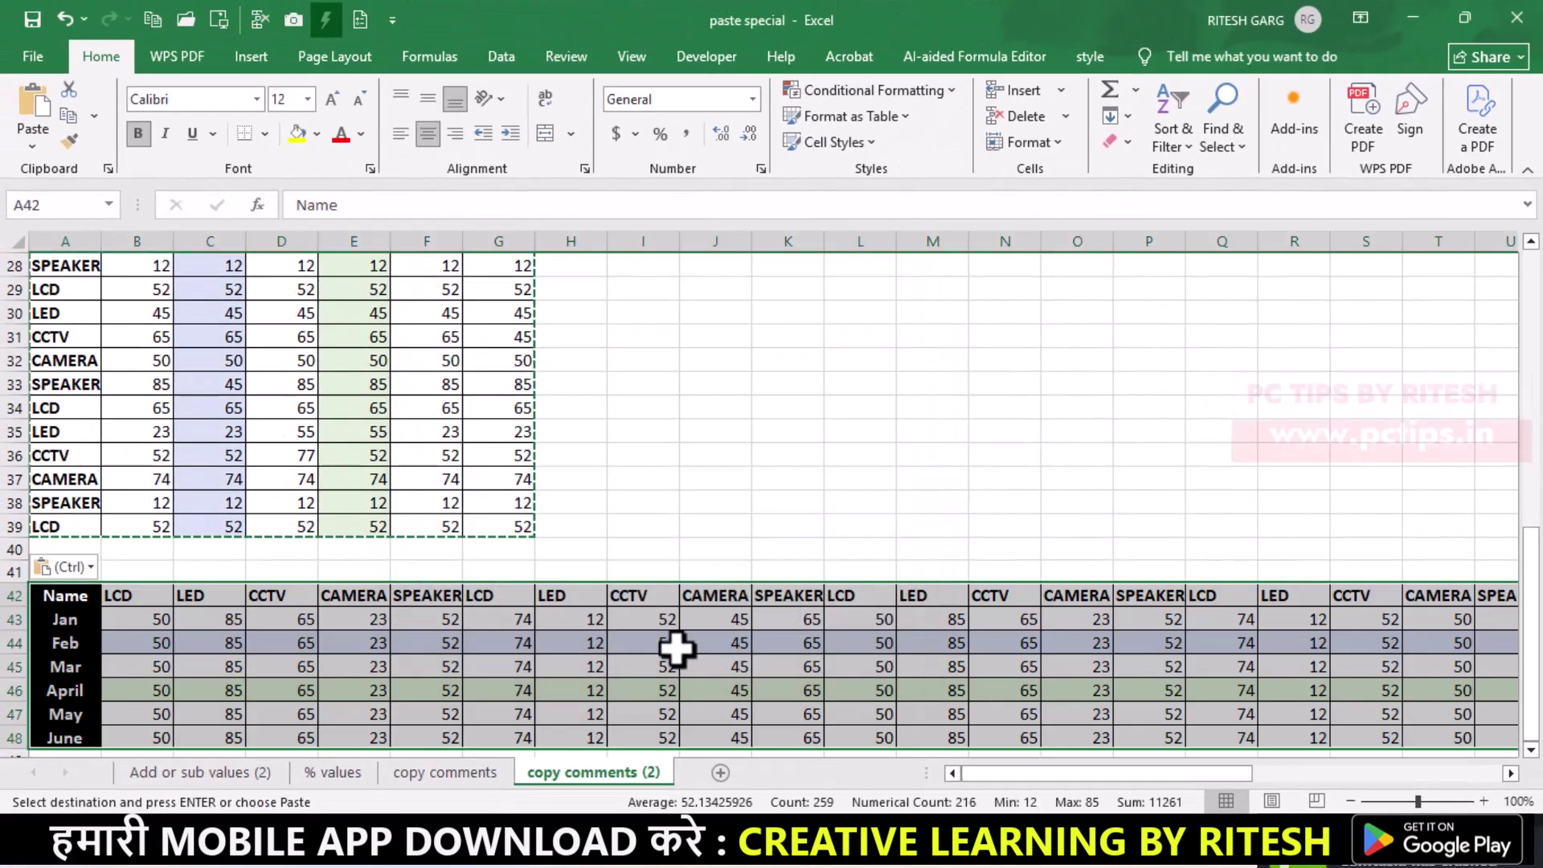
click(215, 638)
scroll(215, 637, up, 2)
scroll(251, 620, up, 6)
scroll(266, 610, up, 1)
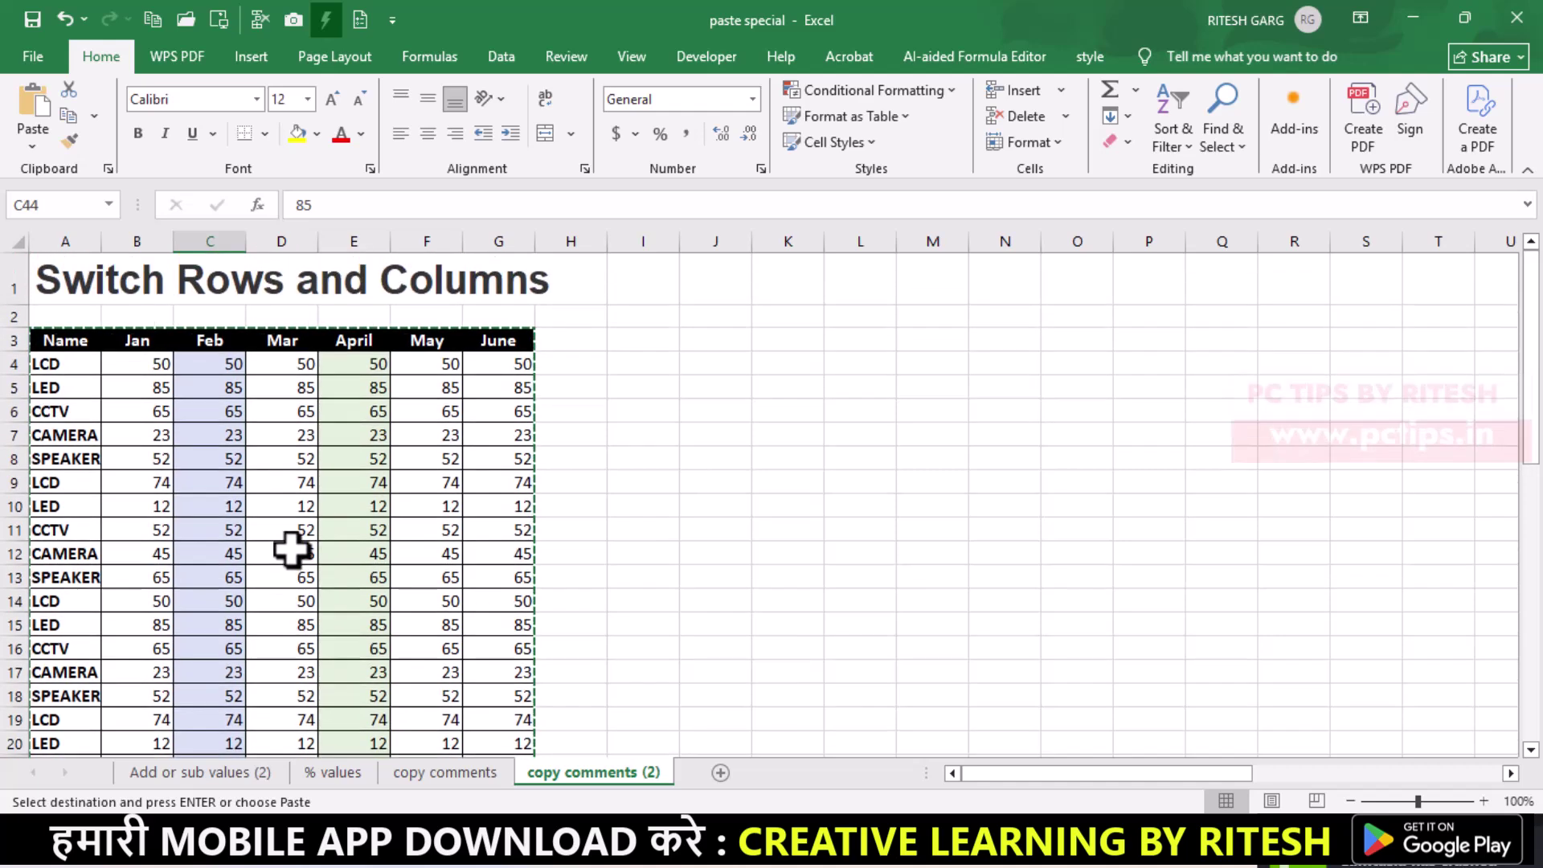
scroll(220, 524, down, 8)
scroll(97, 360, down, 7)
scroll(97, 361, up, 4)
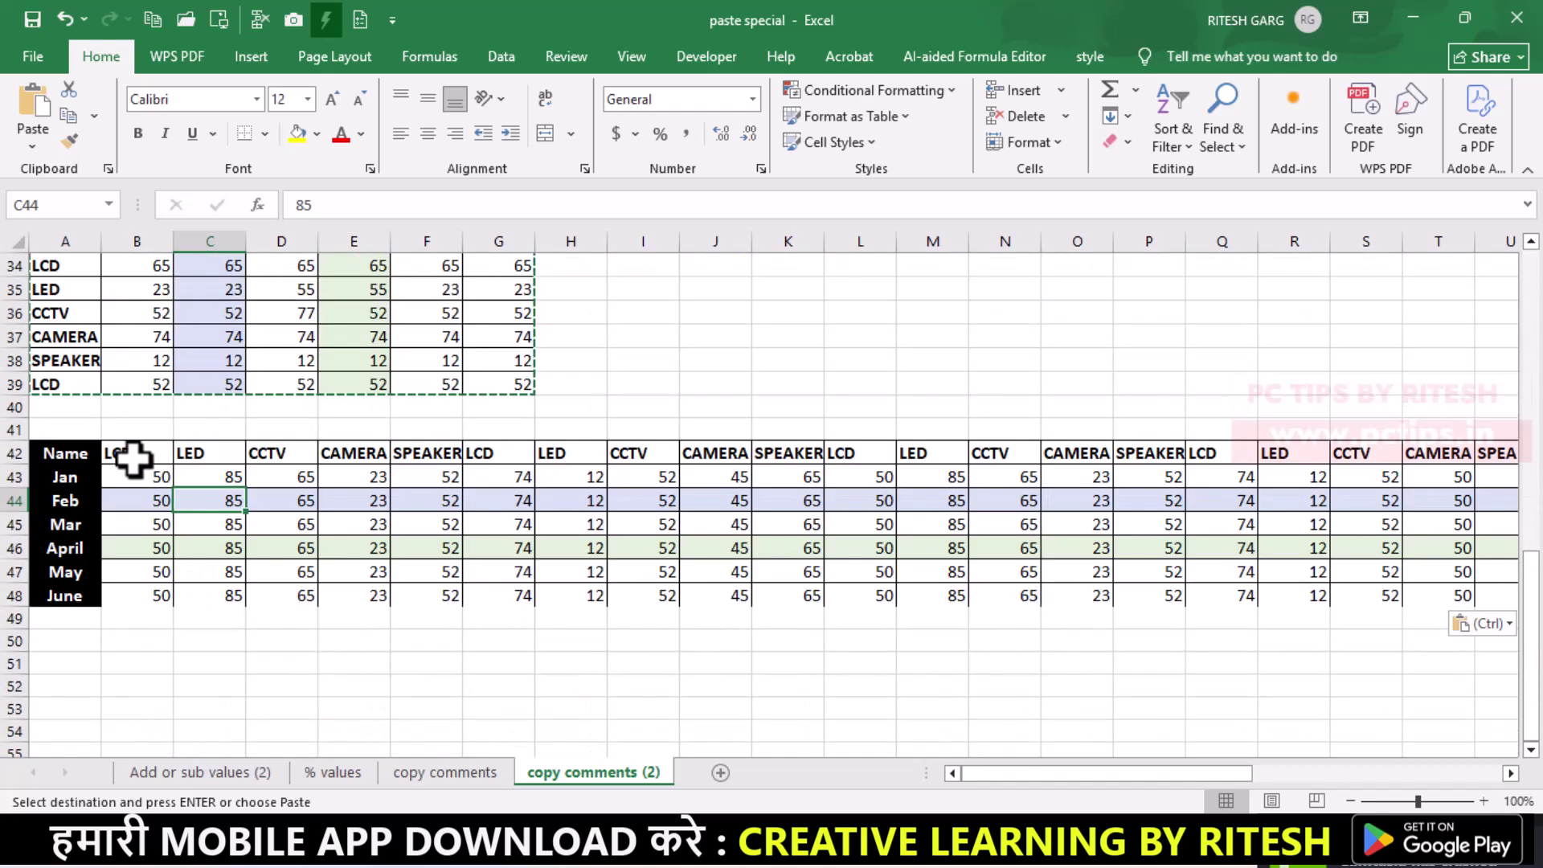